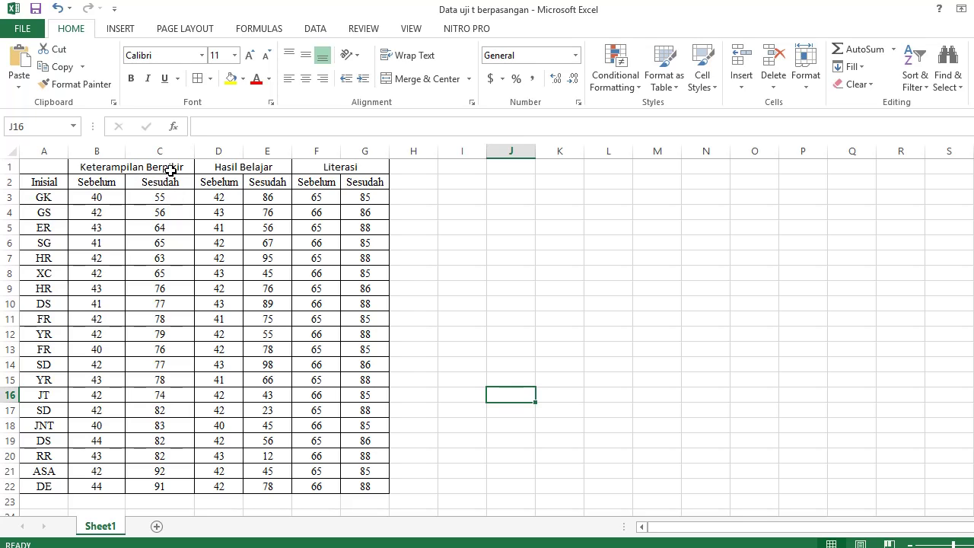
# Step: Review the worksheet's three paired measurement groups: Keterampilan Berpikir, Hasil Belajar and Literasi
pyautogui.click(171, 168)
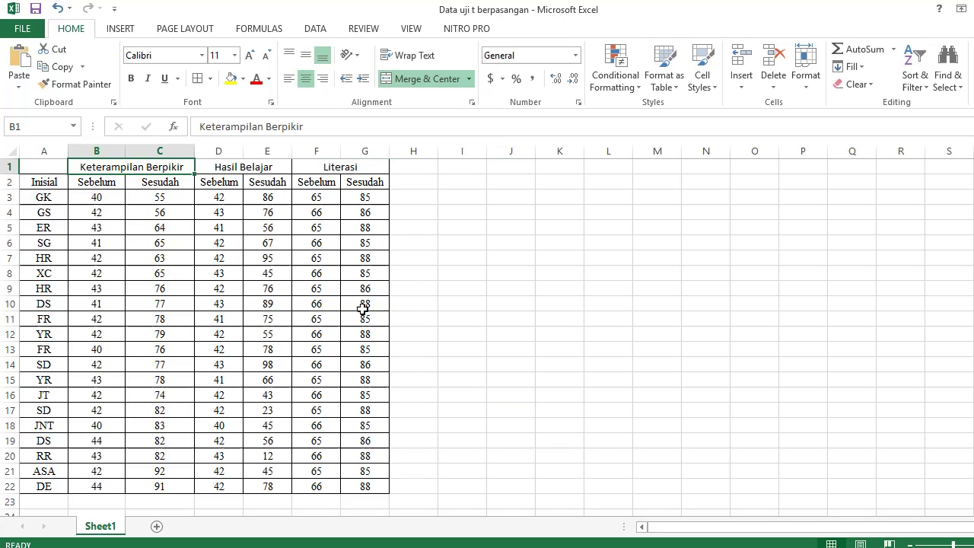
pyautogui.click(266, 168)
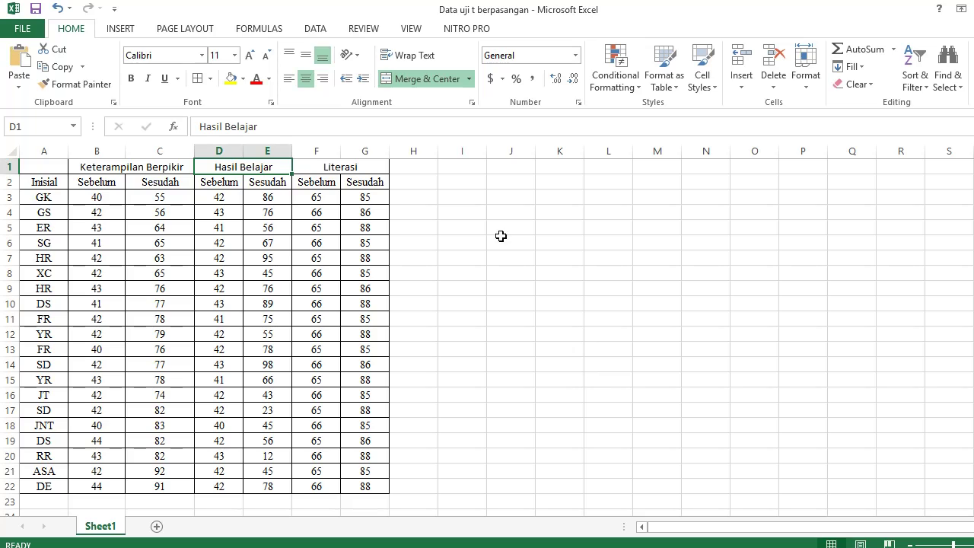
pyautogui.click(377, 169)
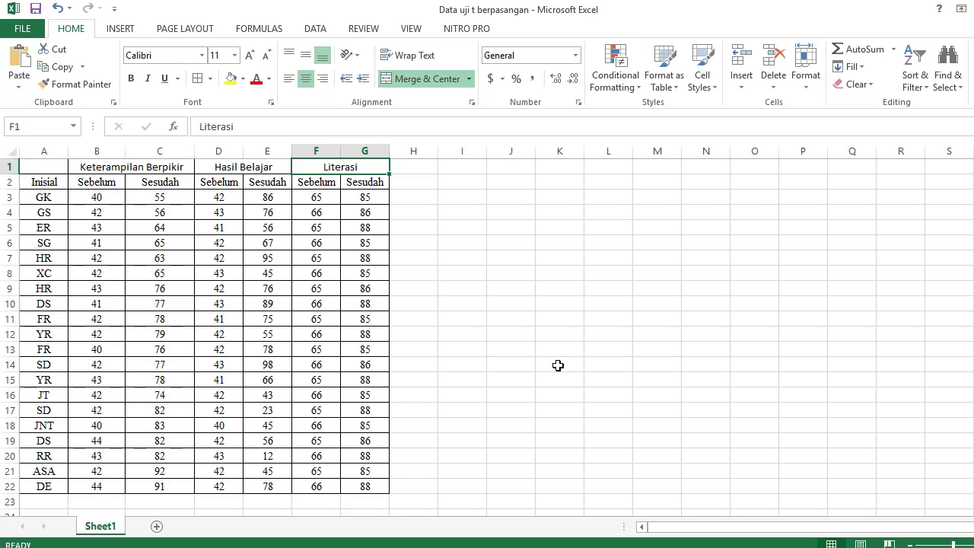
pyautogui.click(173, 166)
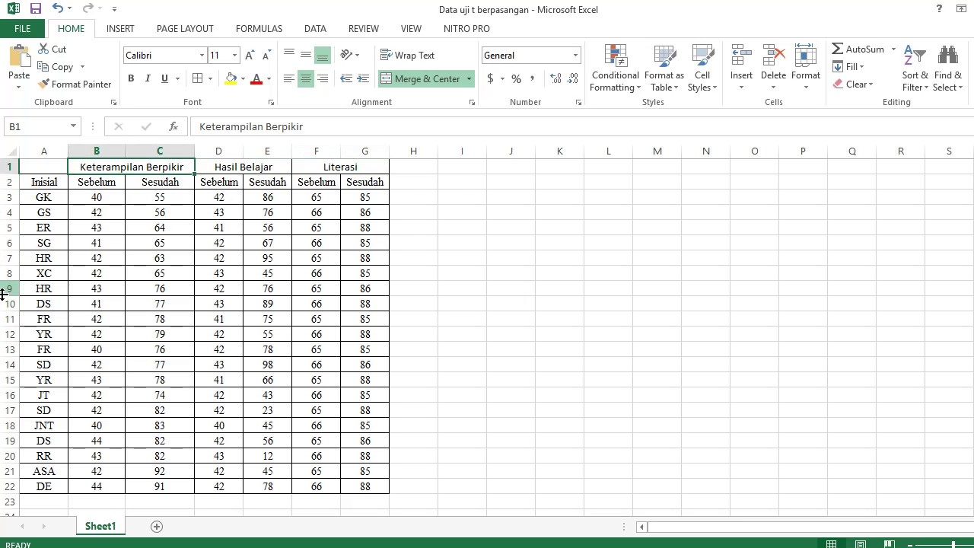
pyautogui.click(259, 166)
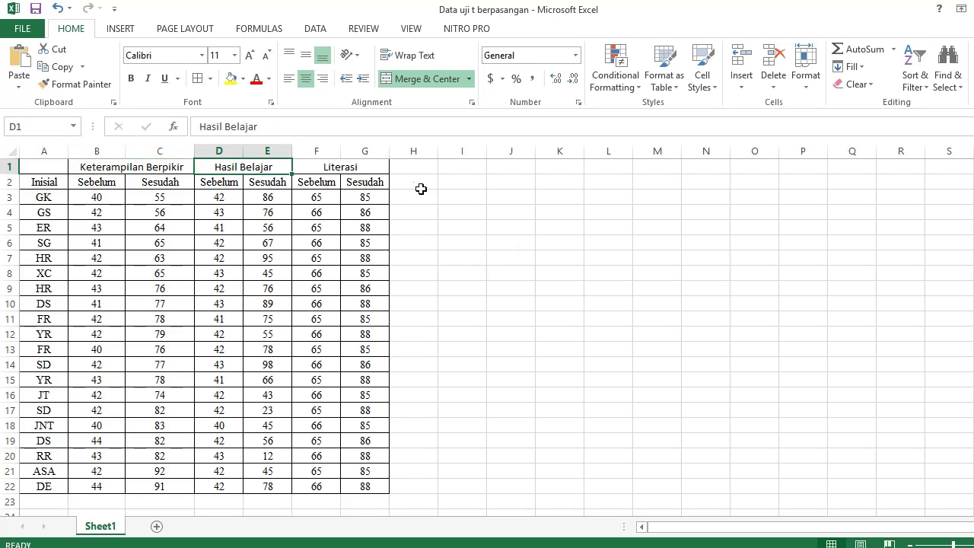
pyautogui.click(341, 167)
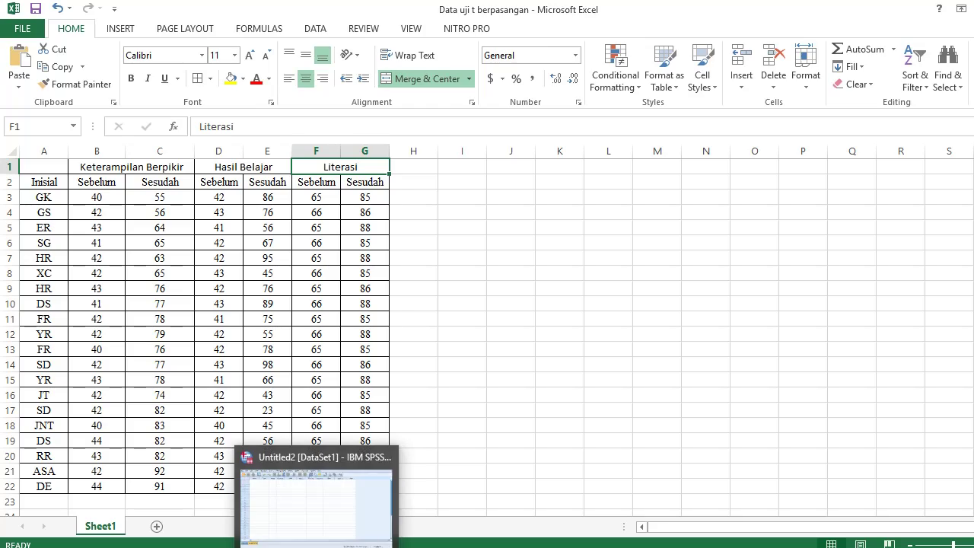
# Step: Switch to the empty SPSS Statistics Data Editor and place its reduced window beside the Excel data table
pyautogui.click(331, 536)
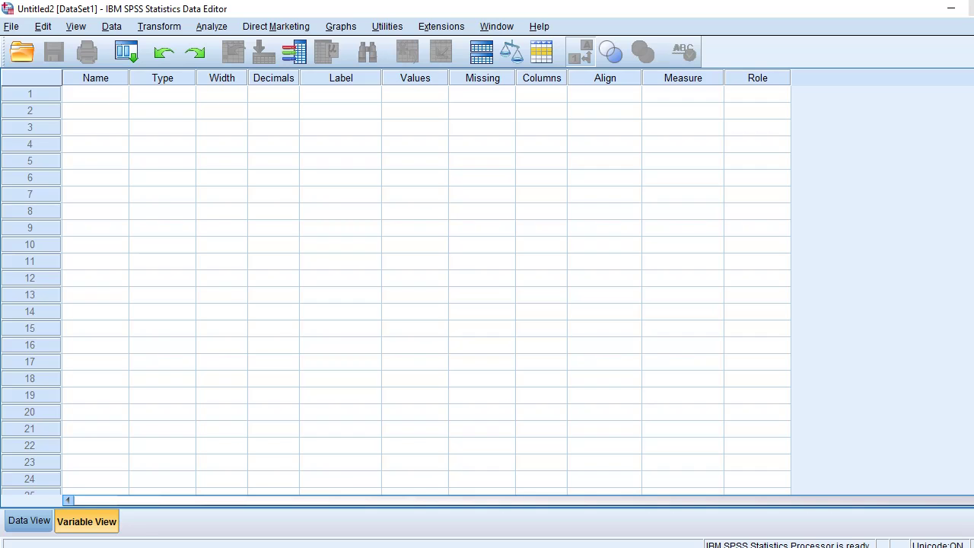
pyautogui.click(972, 8)
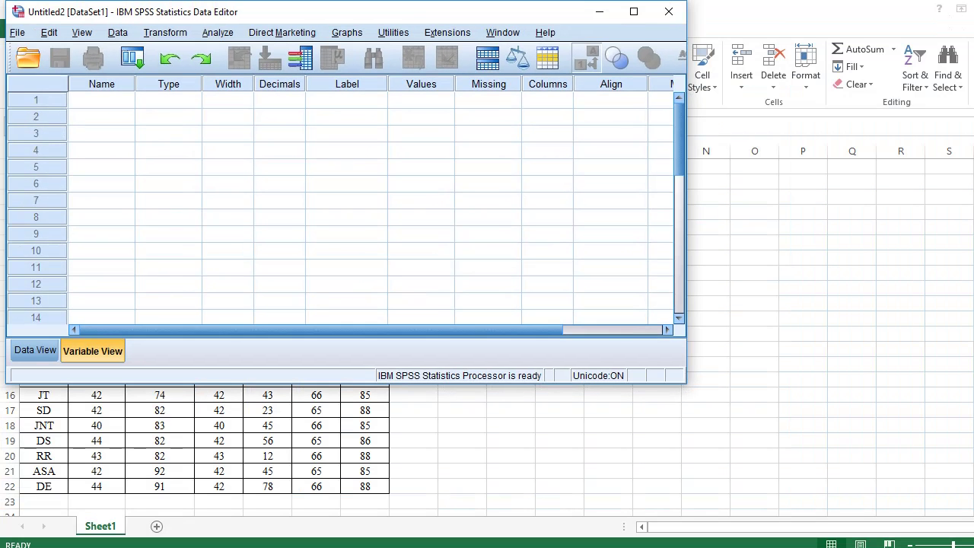
pyautogui.moveTo(251, 17); pyautogui.dragTo(639, 94)
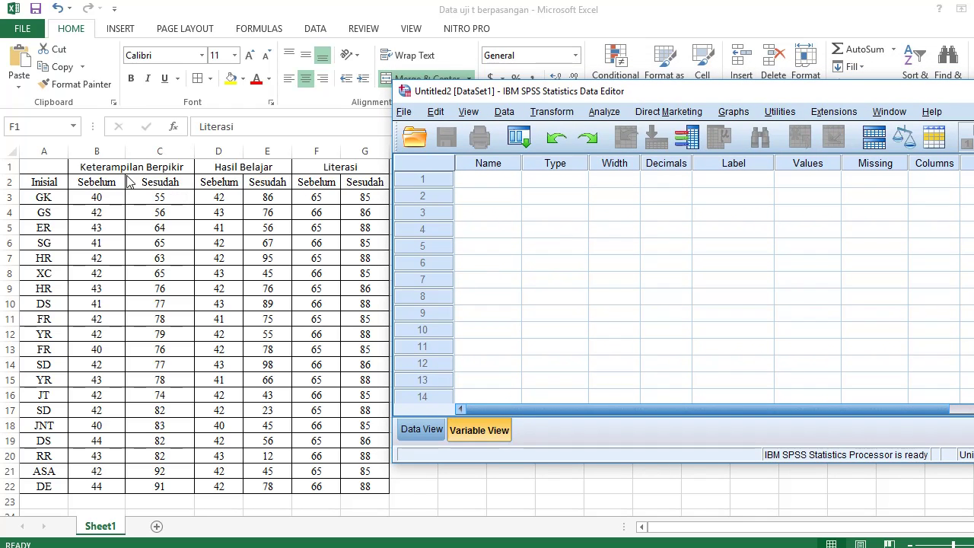
# Step: Define the first three variables in rows 1 to 3, named Inisial, XKB and YKB
pyautogui.click(485, 183)
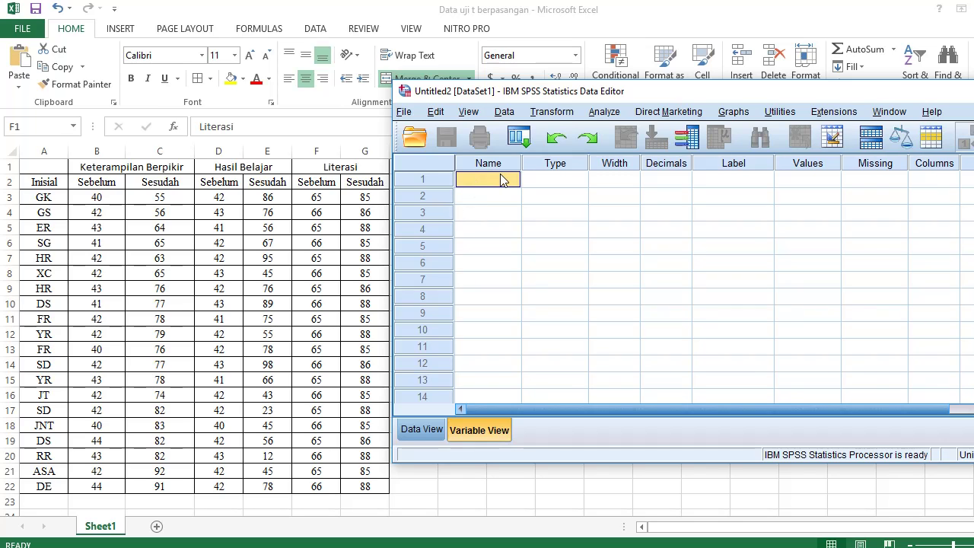
pyautogui.write('Inisial')
pyautogui.press('Return')
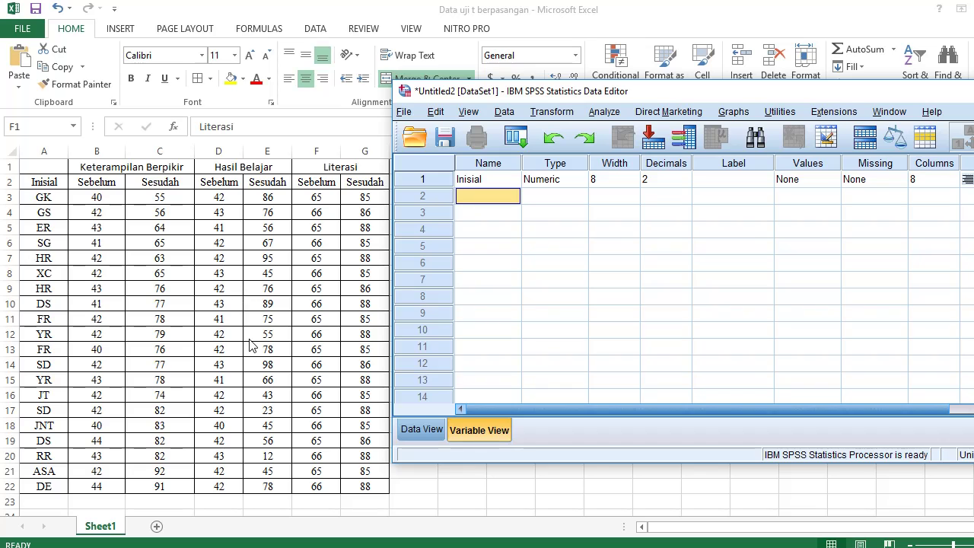
pyautogui.write('XKB')
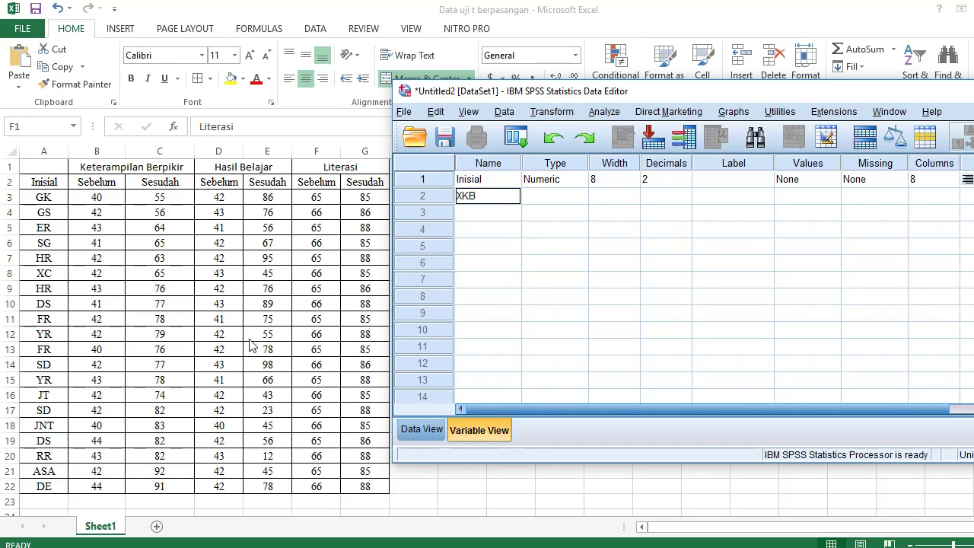
pyautogui.press('Return')
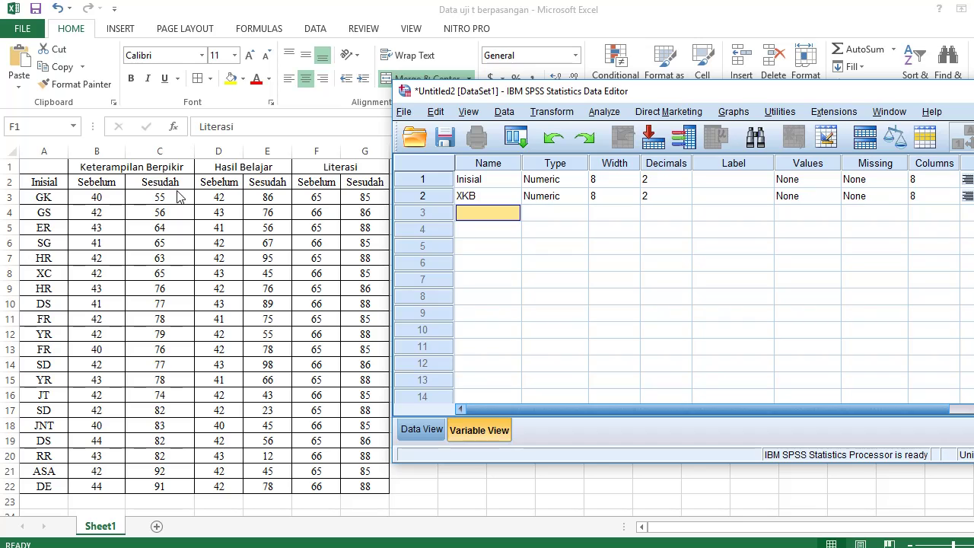
pyautogui.write('YKB')
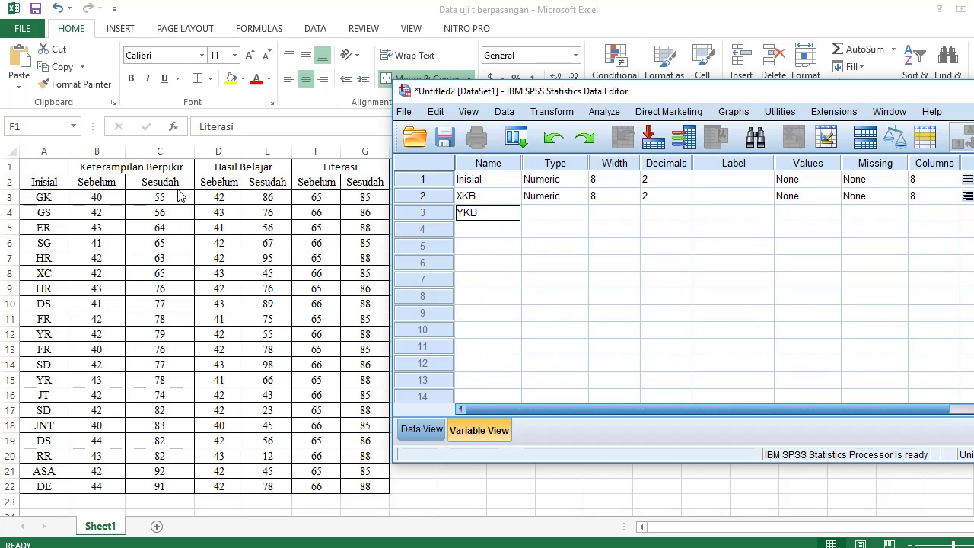
pyautogui.press('Return')
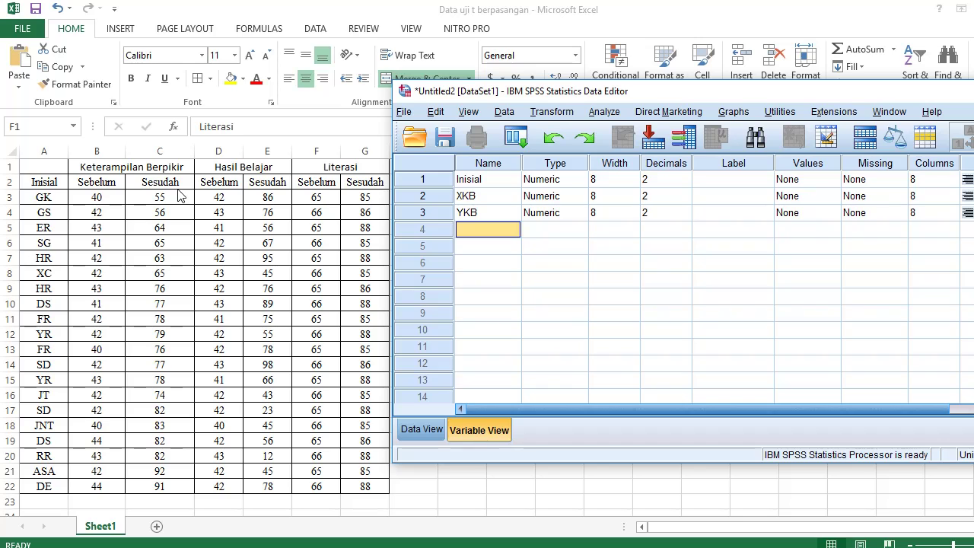
# Step: Add the variables XHB, YHB, XLiterasi and YLiterasi in rows 4 to 7
pyautogui.write('XHB')
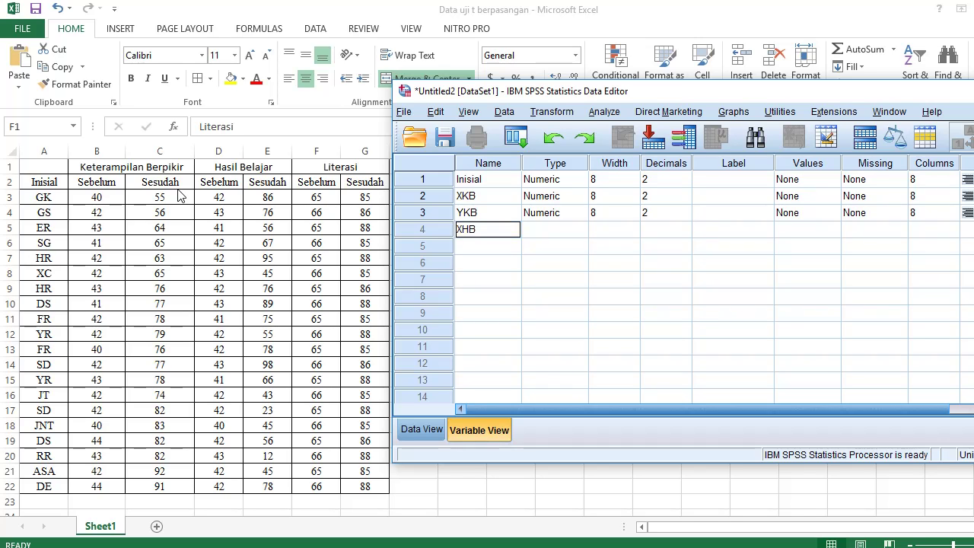
pyautogui.press('Return')
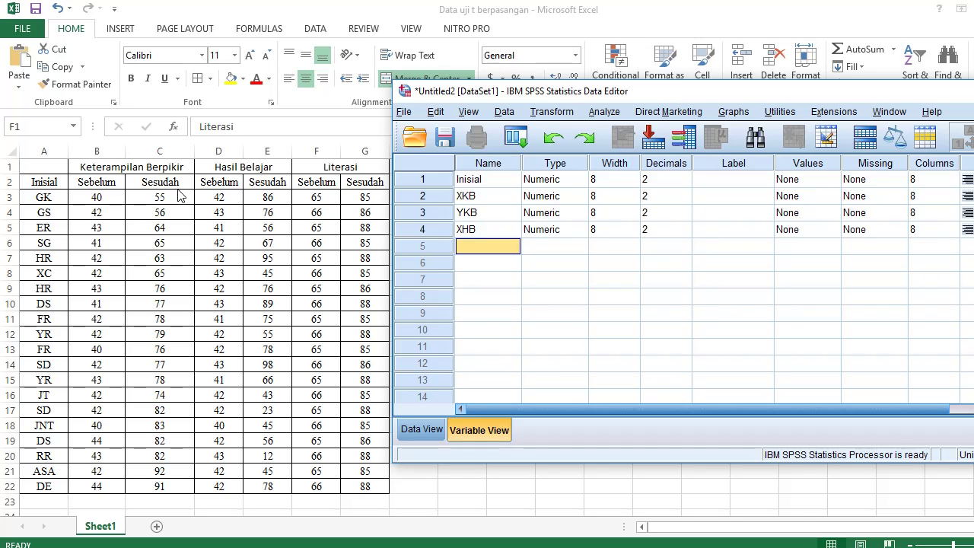
pyautogui.write('YHB')
pyautogui.press('Return')
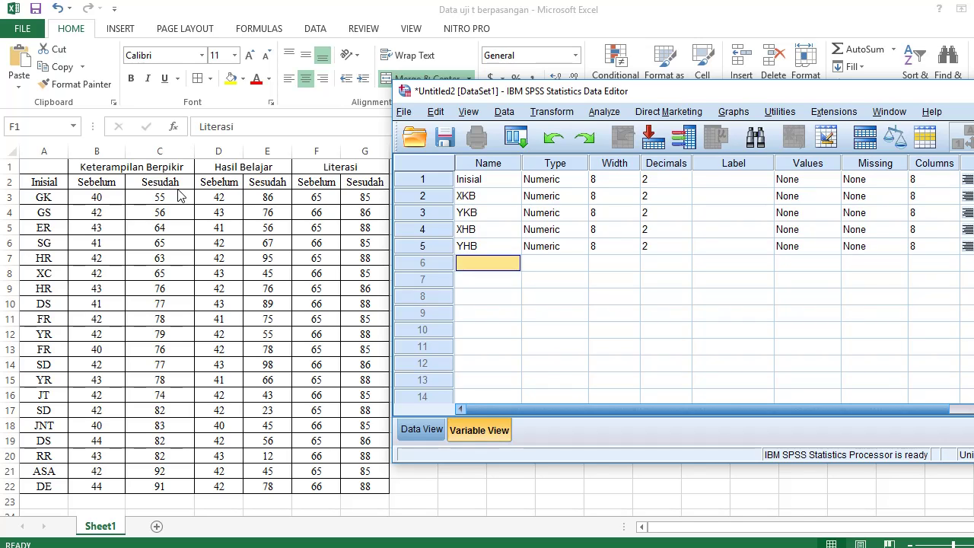
pyautogui.write('Xli')
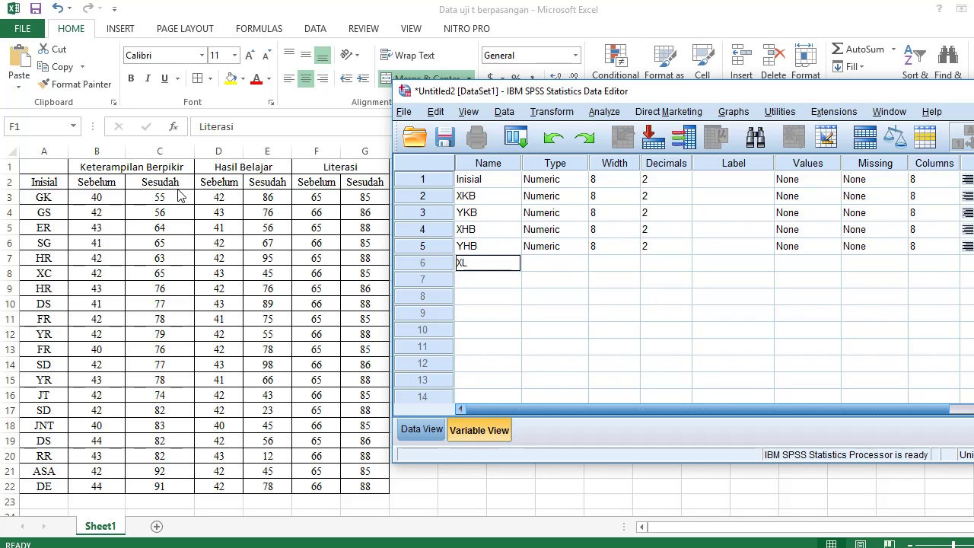
pyautogui.press('Return')
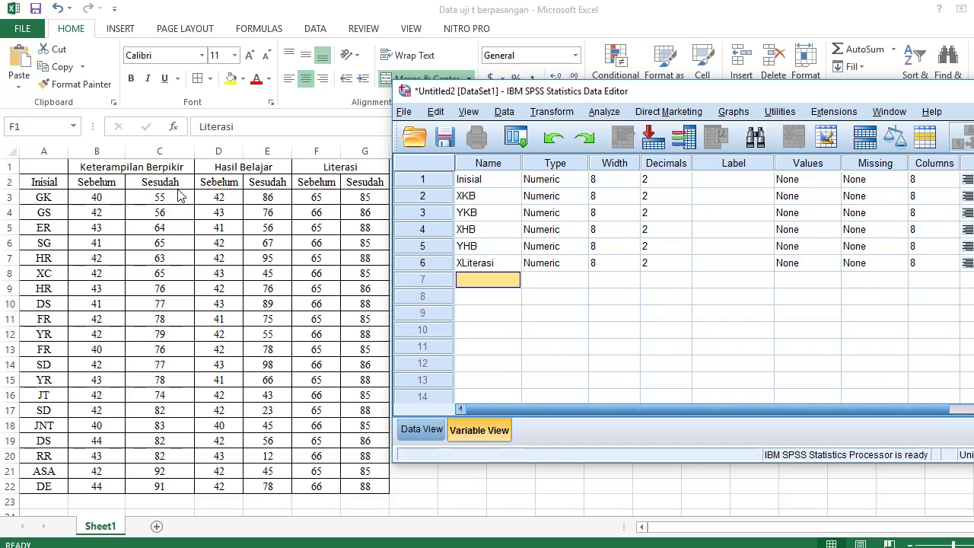
pyautogui.write('YLiter')
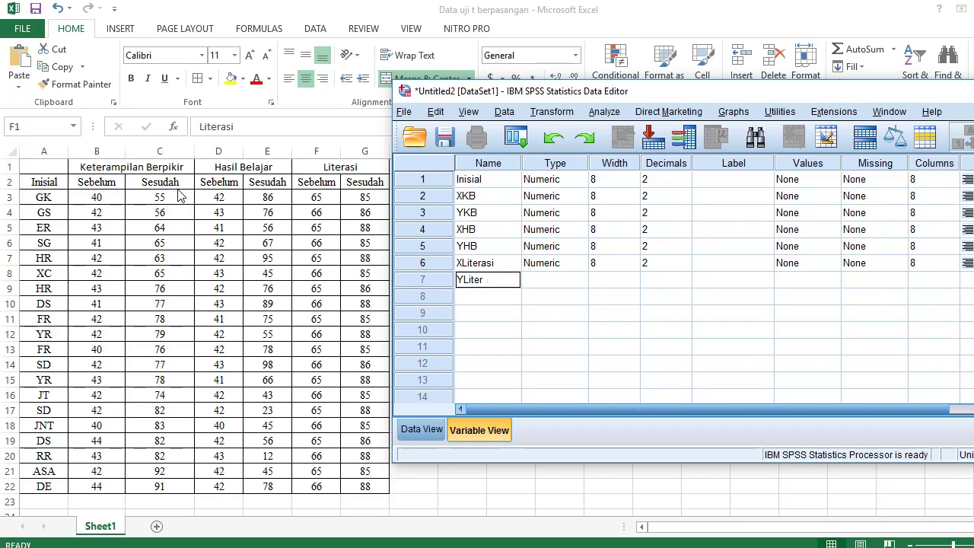
pyautogui.write('asi')
pyautogui.press('Return')
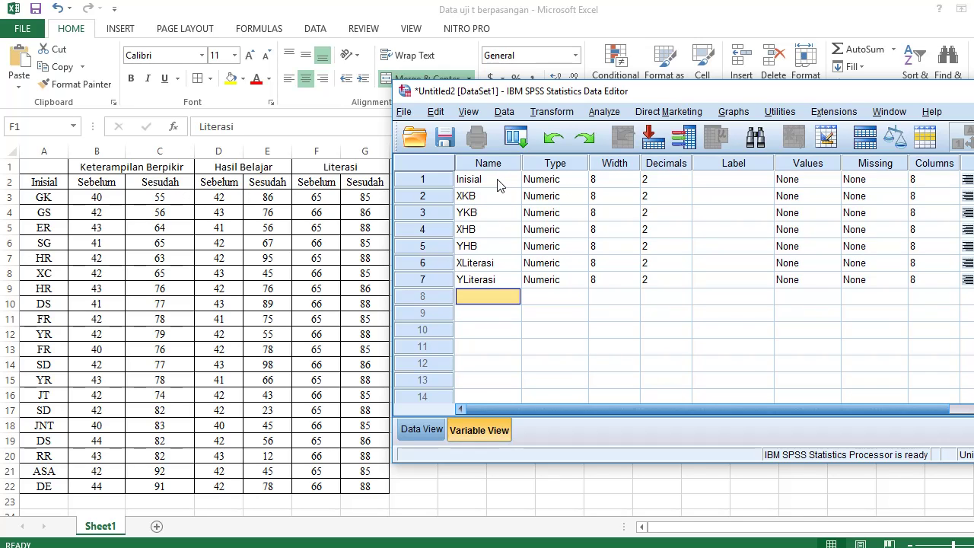
# Step: Change the variable type of Inisial to String
pyautogui.click(584, 183)
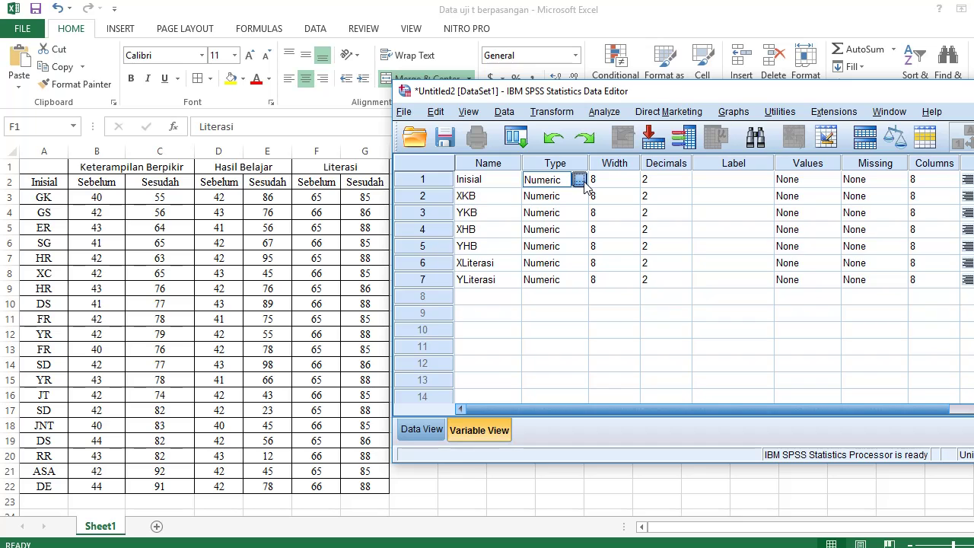
pyautogui.click(579, 179)
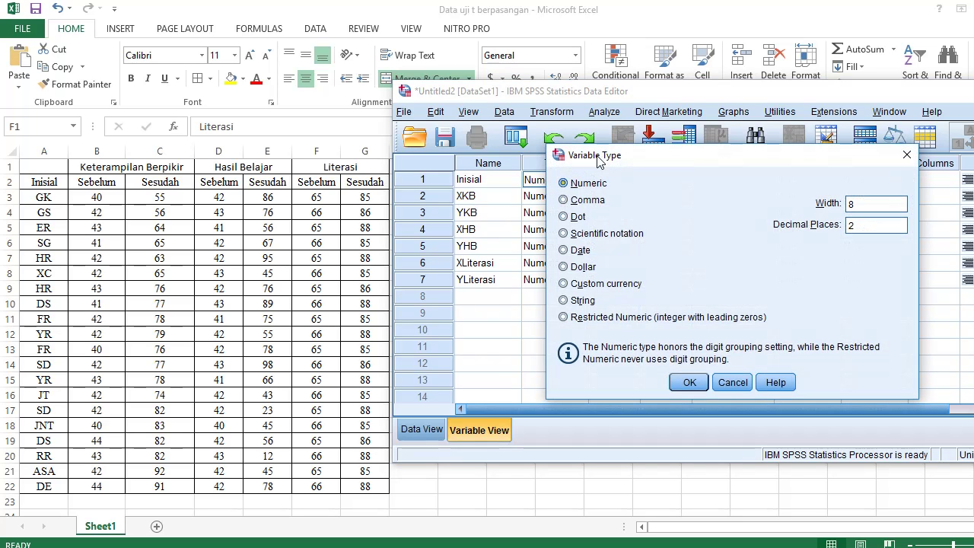
pyautogui.click(591, 302)
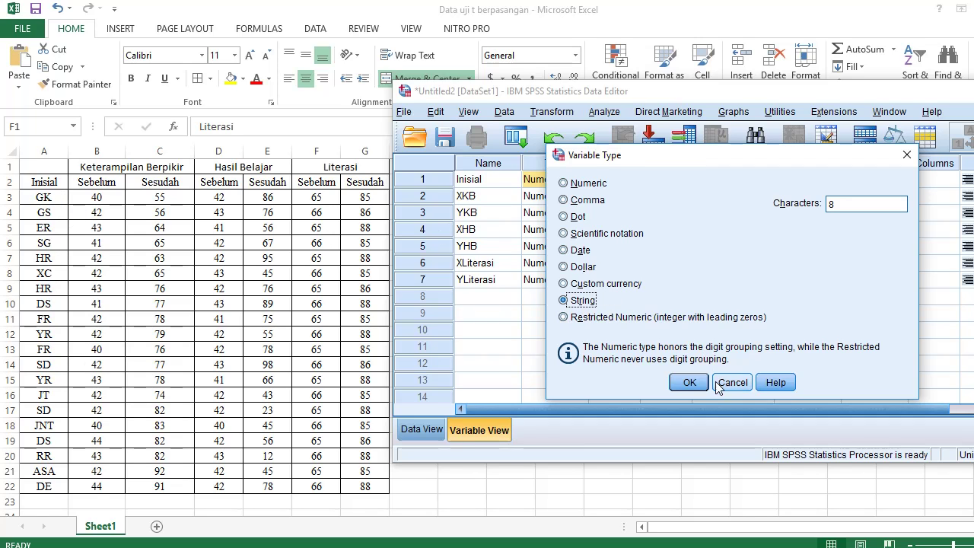
pyautogui.click(690, 383)
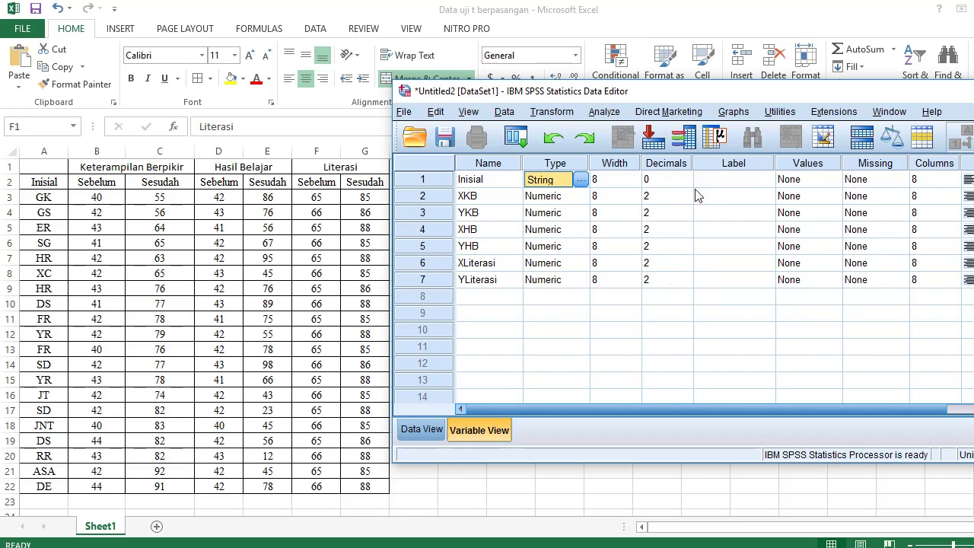
# Step: Label XKB as "Pretest keterampilan berpikir" and YKB as "Posttest keterampilan berpikir"
pyautogui.click(715, 196)
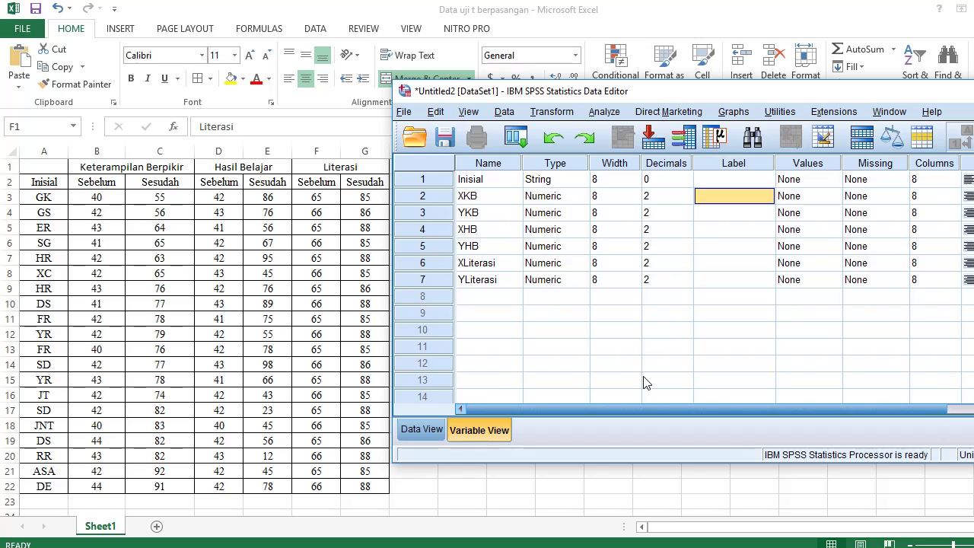
pyautogui.write('Sebel')
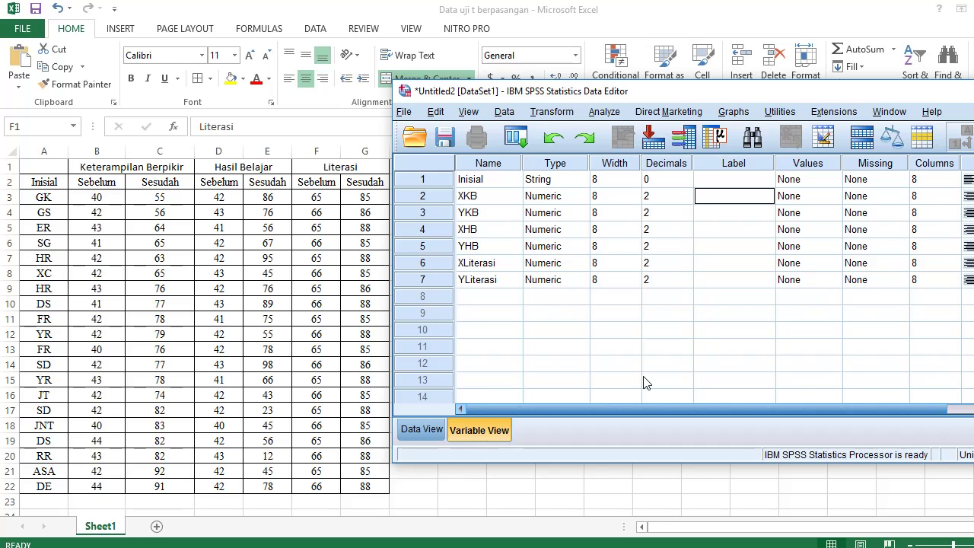
pyautogui.write('Pretest')
pyautogui.write(' keterampilan berp')
pyautogui.write('ikir')
pyautogui.press('Return')
pyautogui.write('Po')
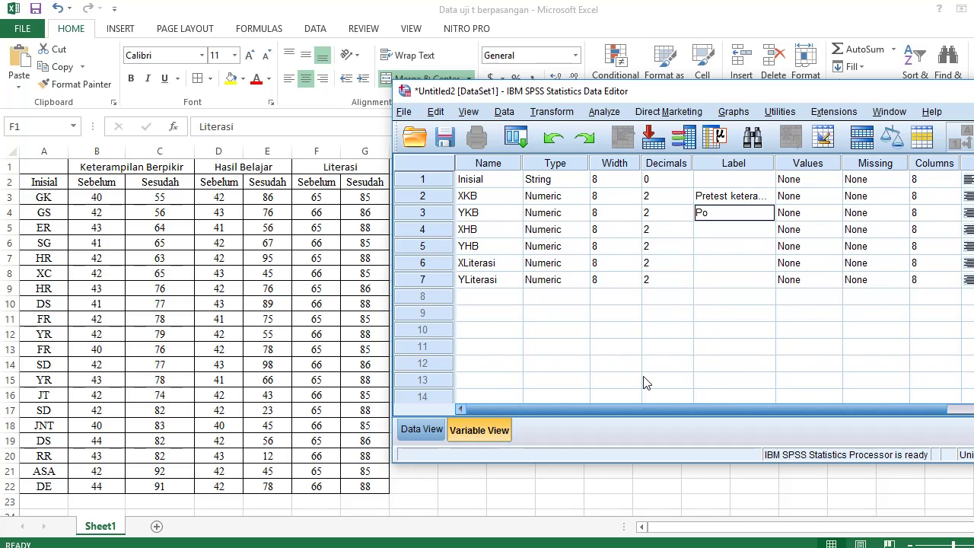
pyautogui.write('sttest')
pyautogui.write(' keterampilan berpikir')
pyautogui.press('Return')
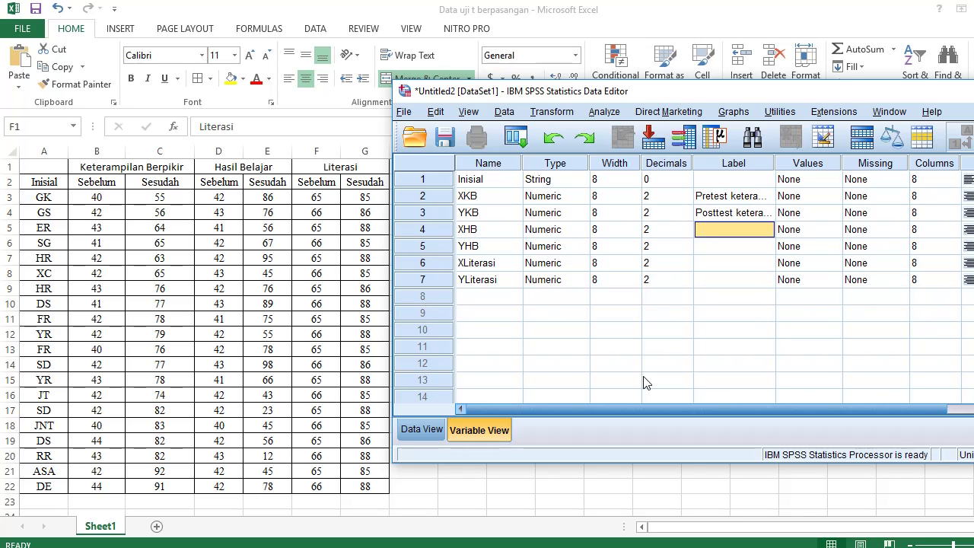
# Step: Label XHB as "Pretest hasil belajar" and YHB as "Posttest hasil belajar"
pyautogui.write('Pretest hasi')
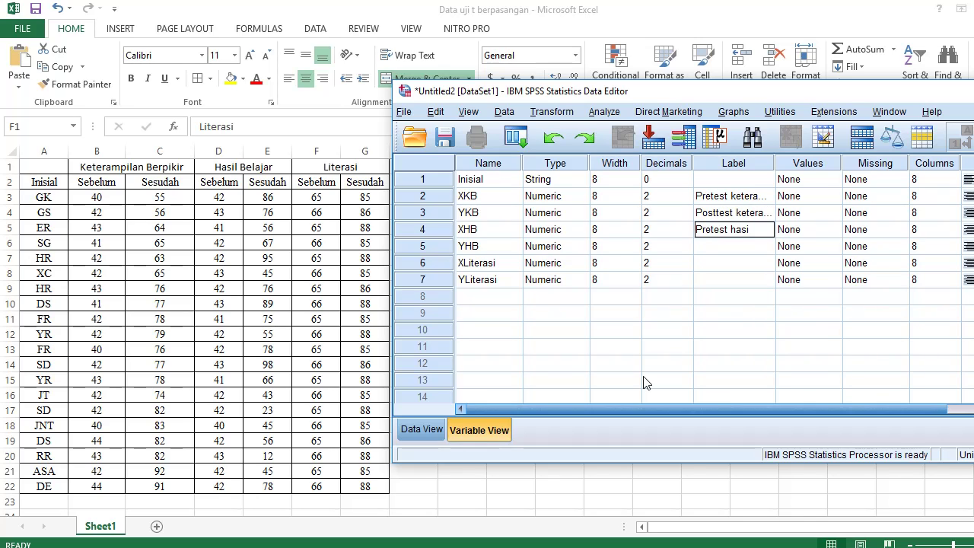
pyautogui.write('l belajar')
pyautogui.press('Return')
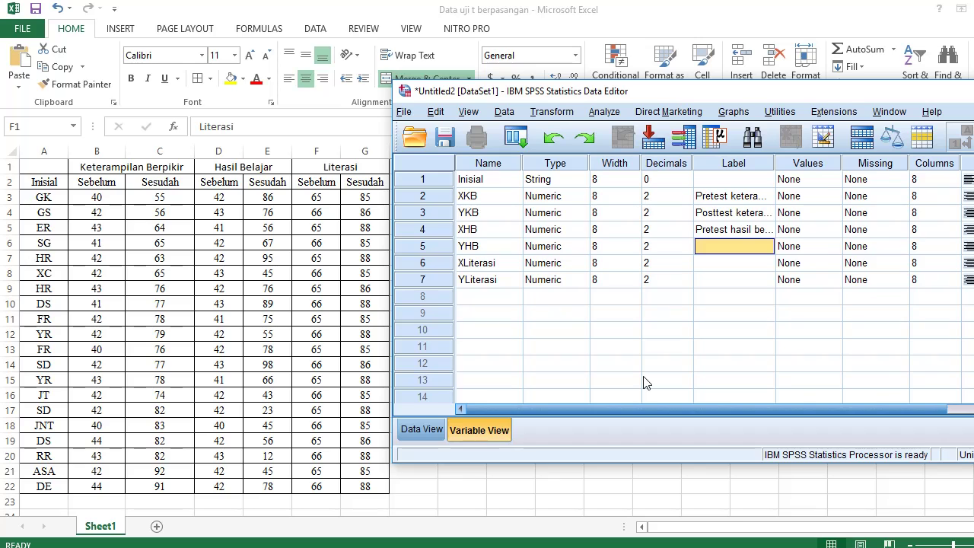
pyautogui.write('Postte')
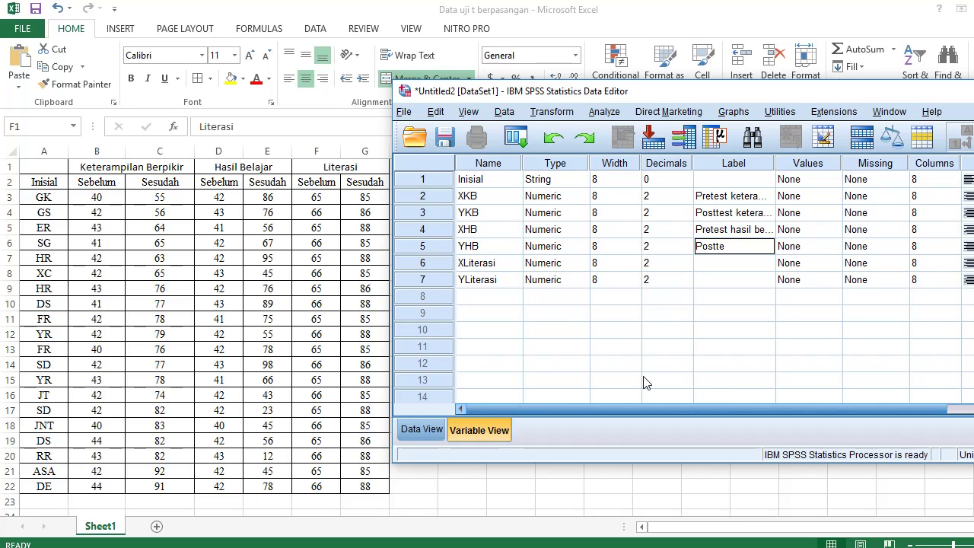
pyautogui.write('st hasil belajar')
pyautogui.press('Return')
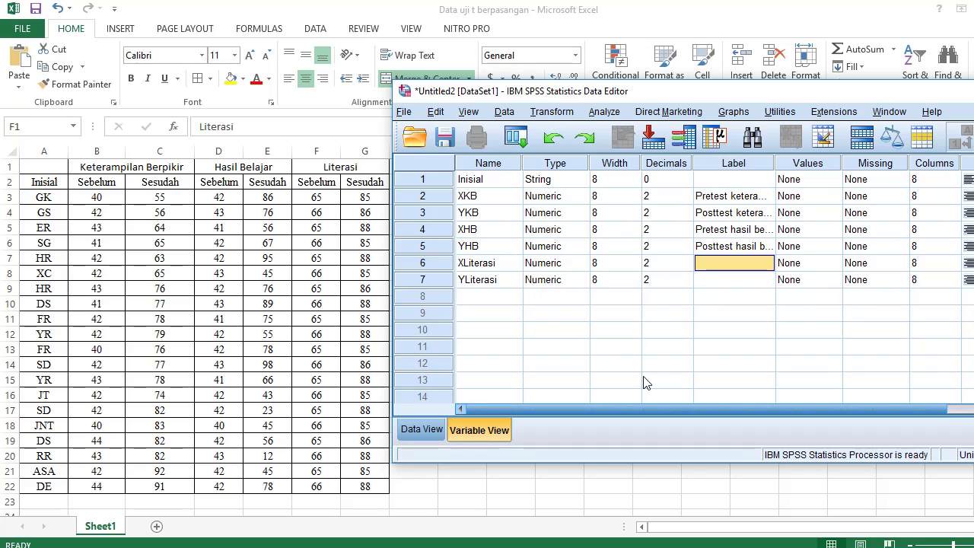
# Step: Label XLiterasi as "Pretest literasi" and YLiterasi as "Posttest literasi"
pyautogui.write('Pr')
pyautogui.write('etes')
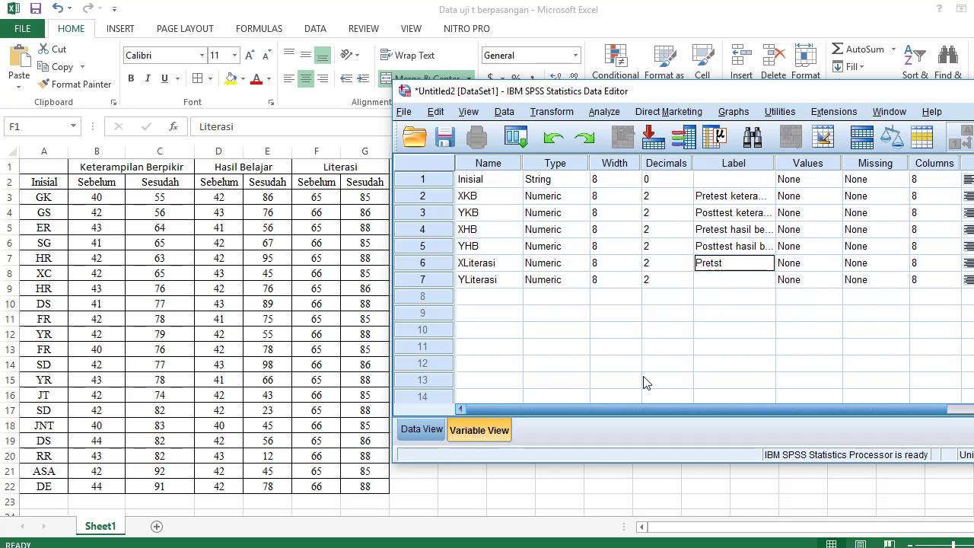
pyautogui.write('t literasi')
pyautogui.press('Return')
pyautogui.write('P')
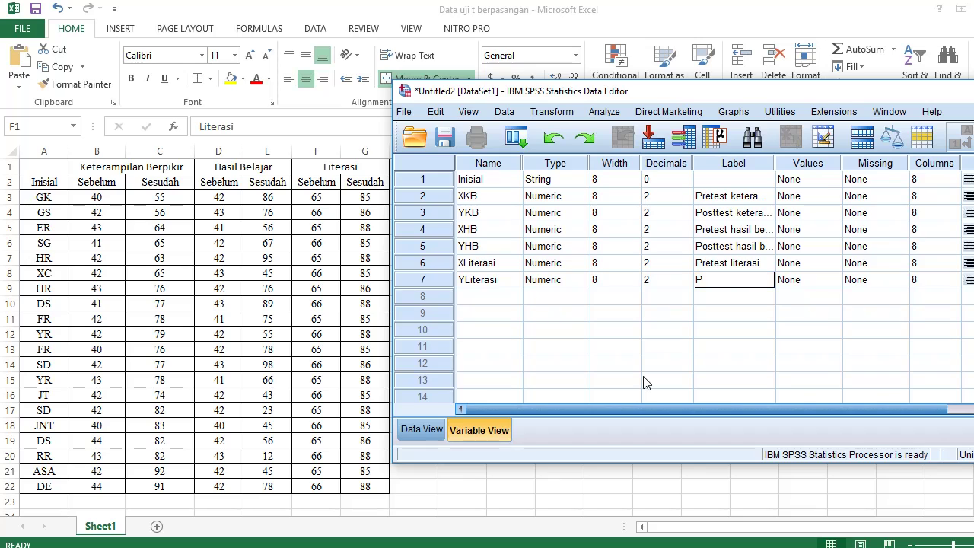
pyautogui.write('osttest literasi')
pyautogui.press('Return')
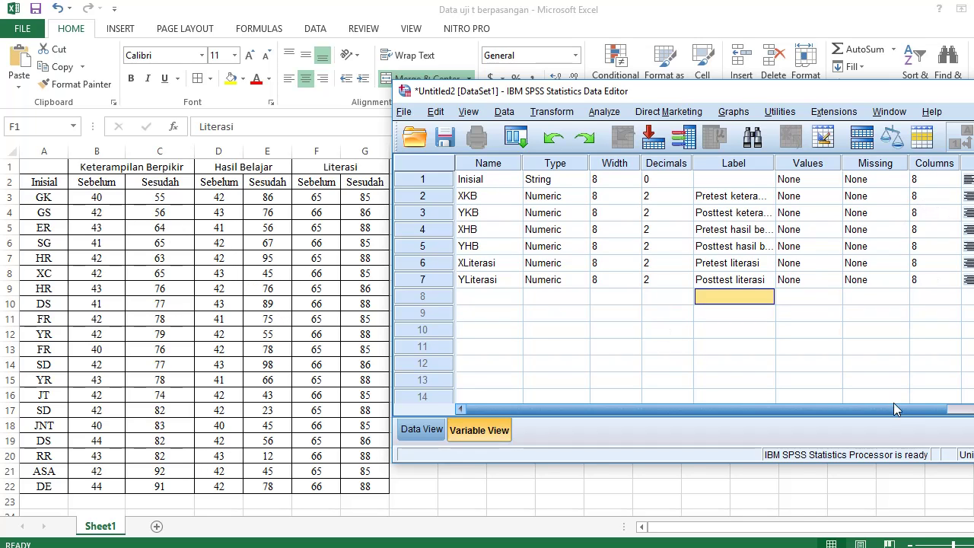
# Step: Set the measure of the six numeric variables, XKB through YLiterasi, to Scale and switch to the data grid
pyautogui.moveTo(893, 408); pyautogui.dragTo(960, 409)
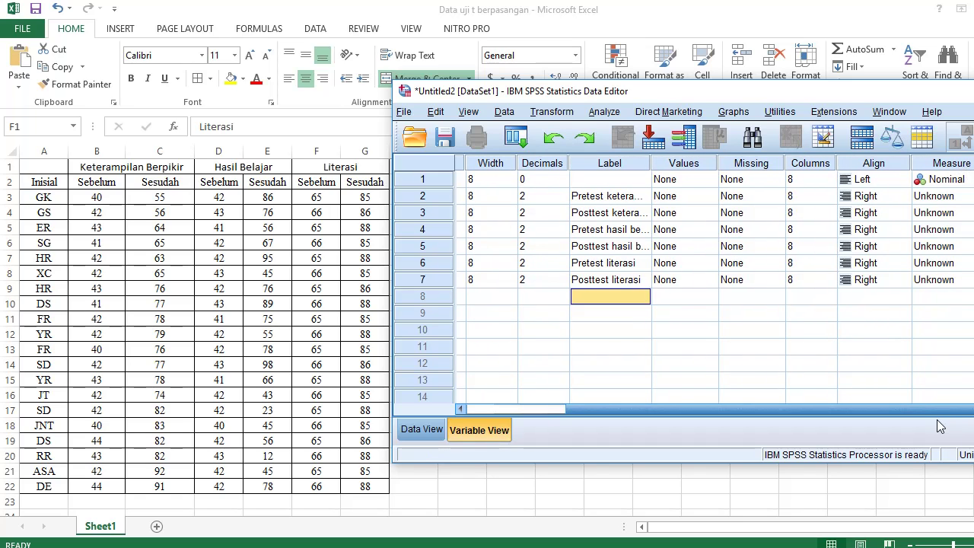
pyautogui.moveTo(943, 410); pyautogui.dragTo(959, 409)
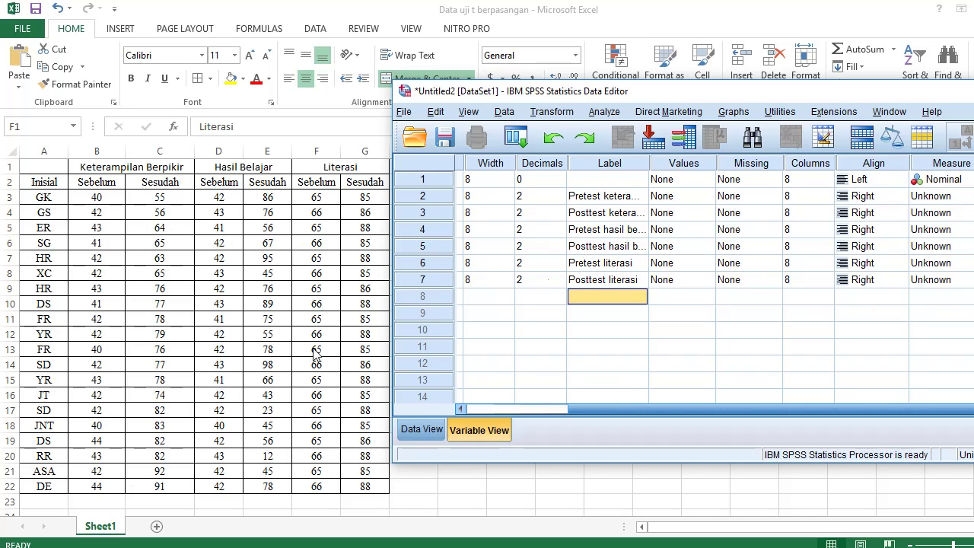
pyautogui.click(967, 197)
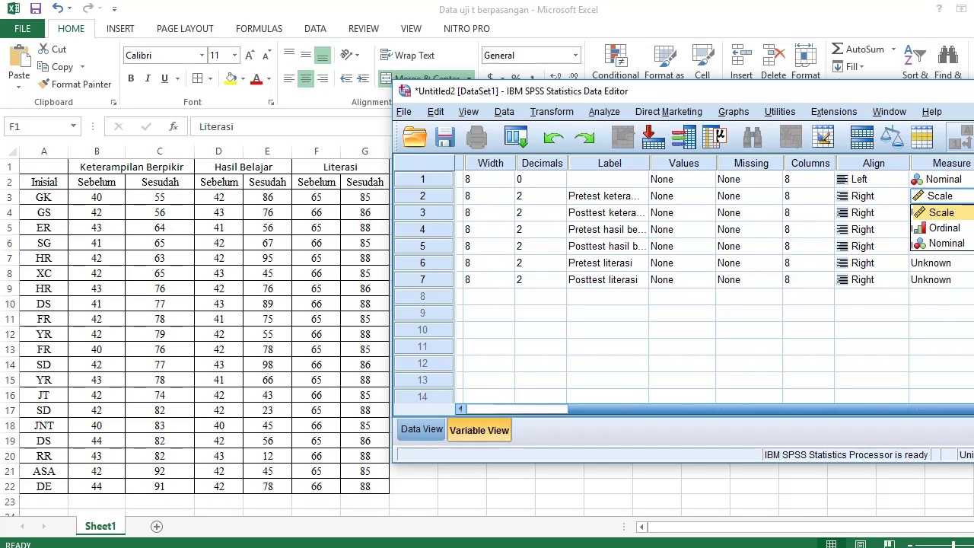
pyautogui.click(951, 215)
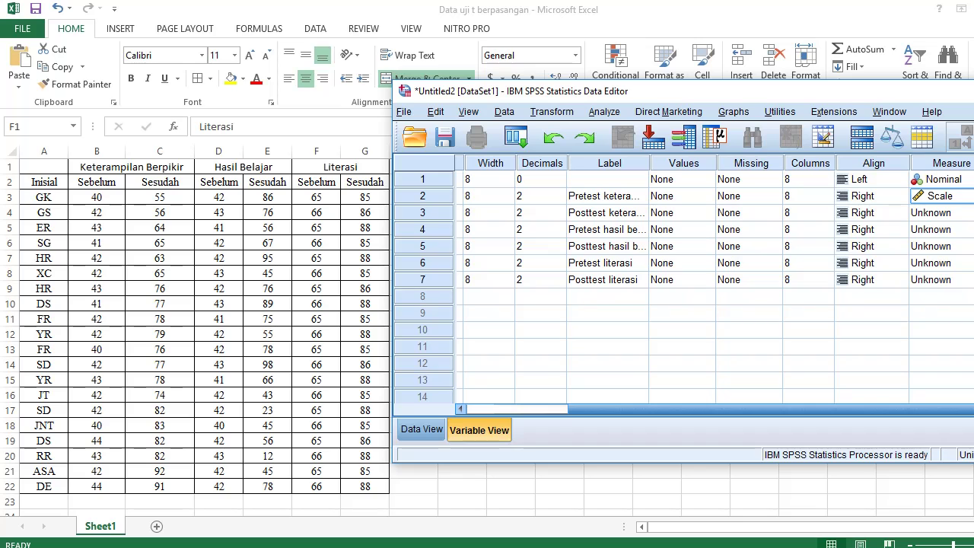
pyautogui.click(967, 213)
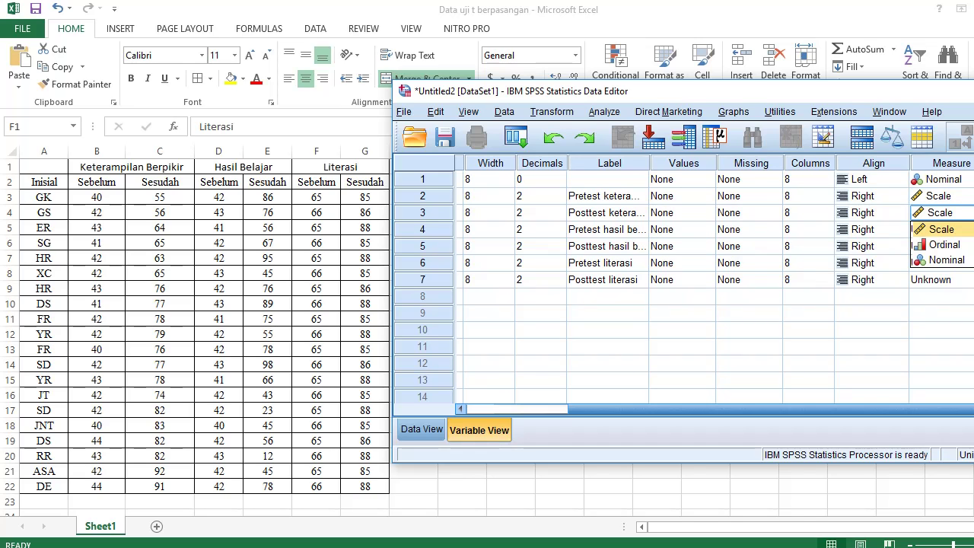
pyautogui.click(963, 231)
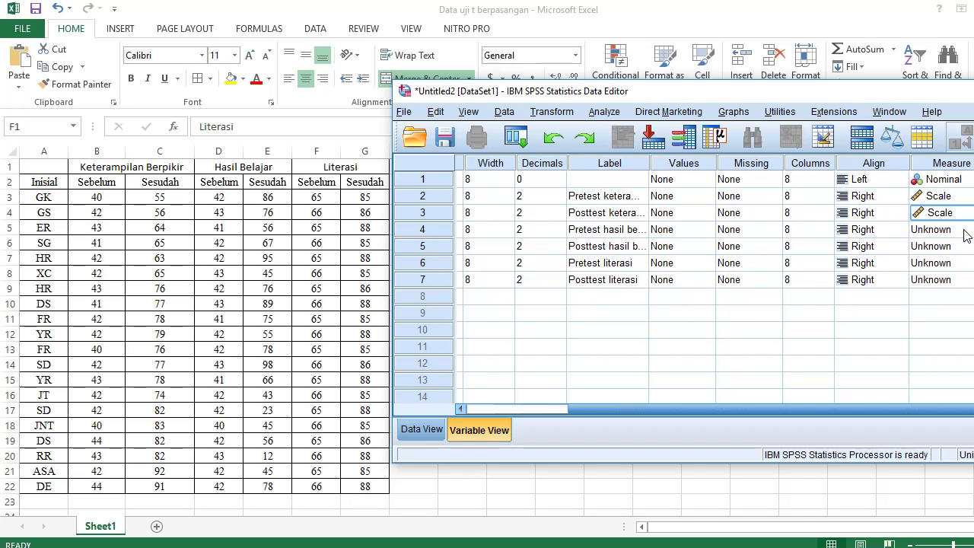
pyautogui.click(967, 229)
pyautogui.click(962, 248)
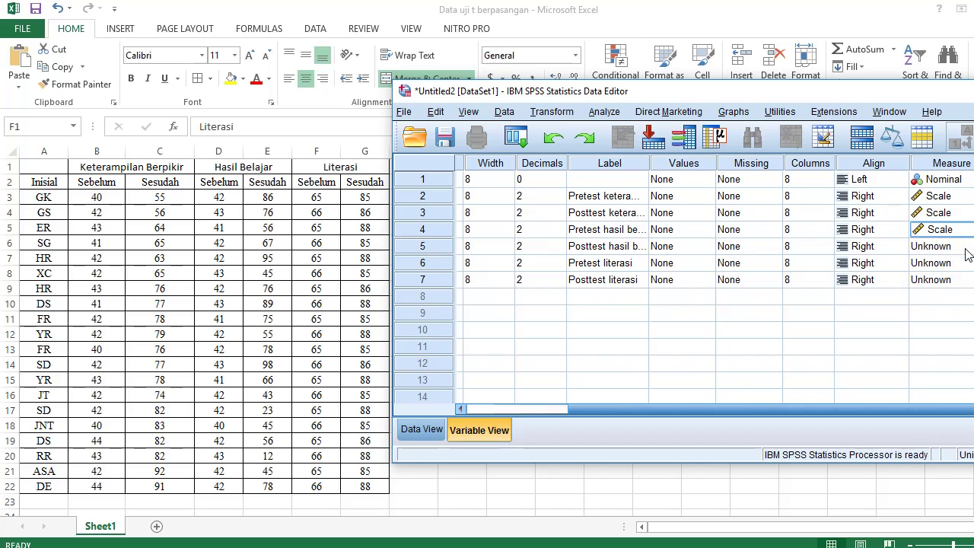
pyautogui.click(968, 246)
pyautogui.click(961, 265)
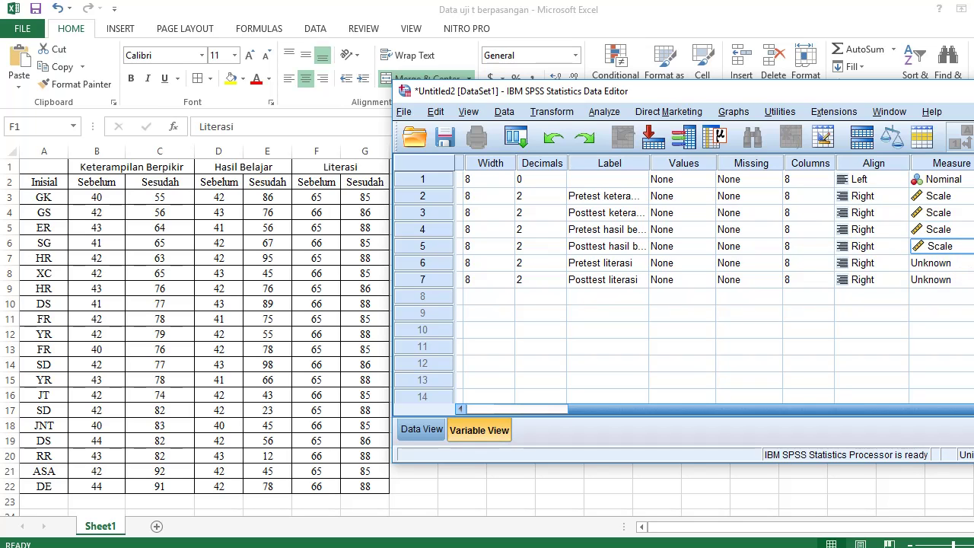
pyautogui.click(968, 262)
pyautogui.click(960, 280)
pyautogui.click(967, 279)
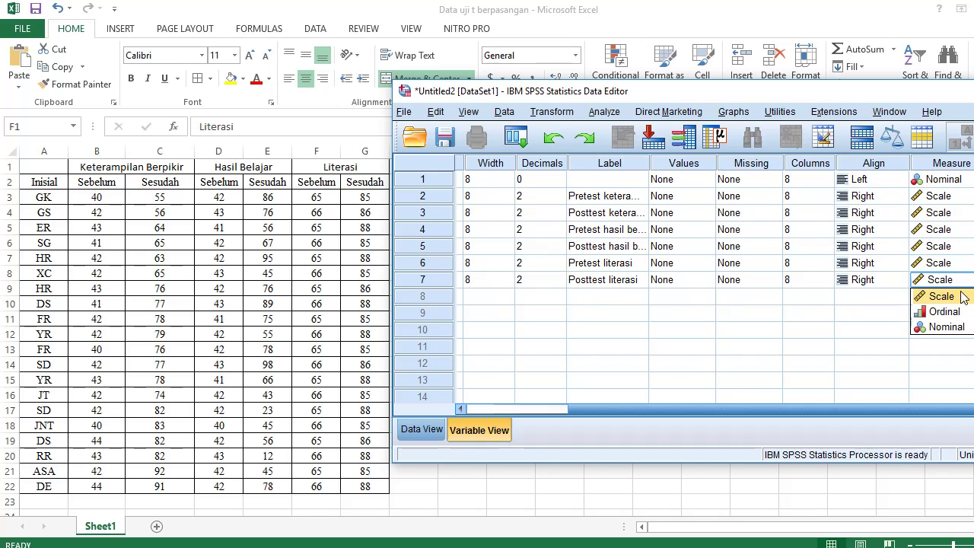
pyautogui.click(928, 297)
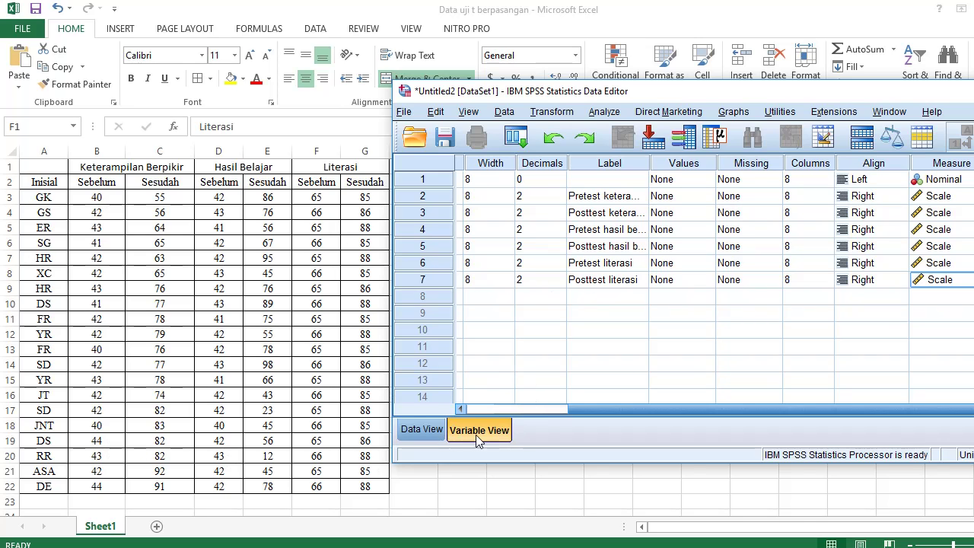
pyautogui.click(427, 431)
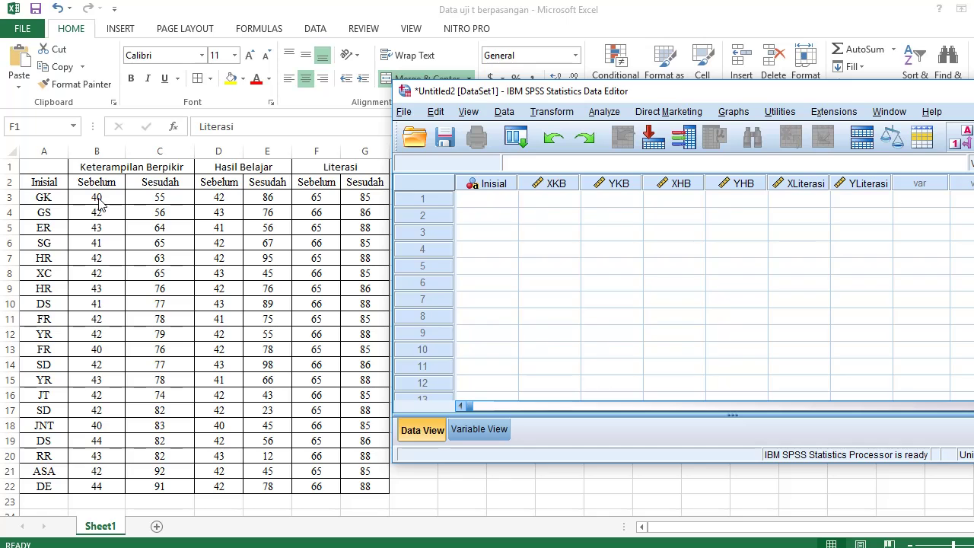
# Step: Try copying the scores in B3:G22 from the Excel sheet into the SPSS data grid, starting at the first Inisial cell
pyautogui.hotkey('alt', 'Tab')
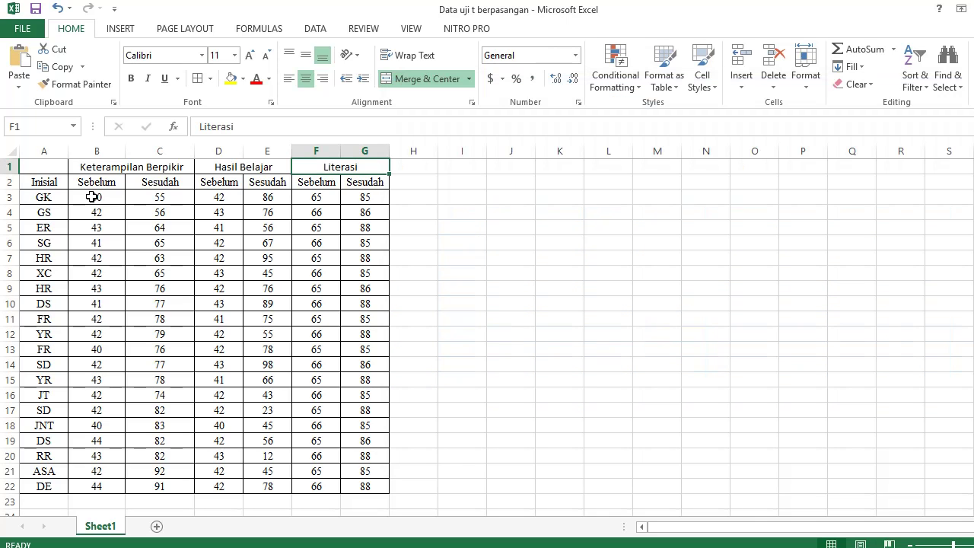
pyautogui.moveTo(91, 197); pyautogui.dragTo(373, 482)
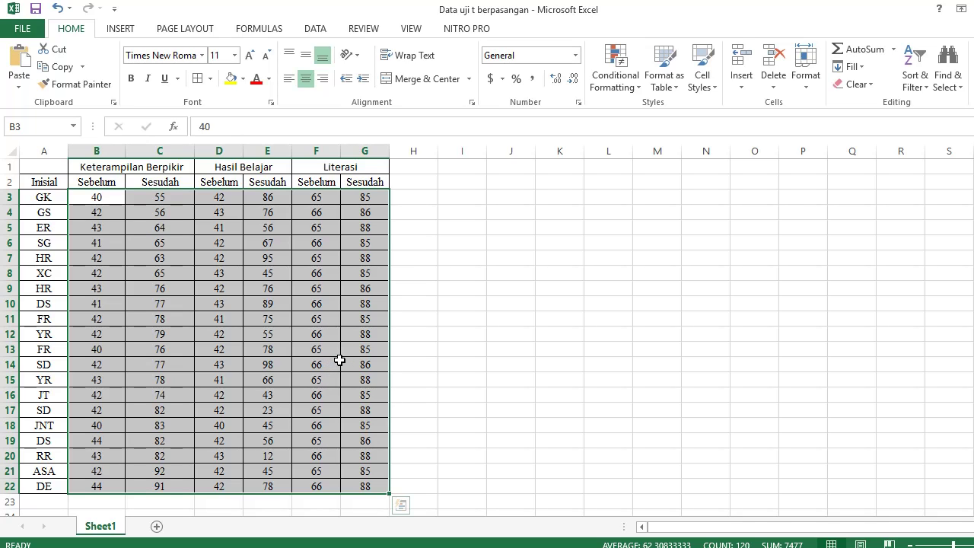
pyautogui.hotkey('ctrl', 'c')
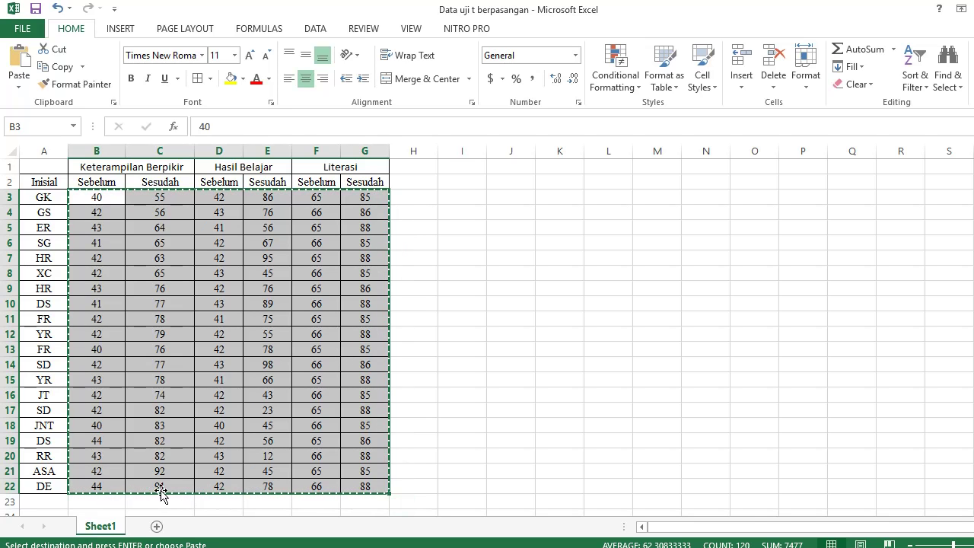
pyautogui.hotkey('alt', 'Tab')
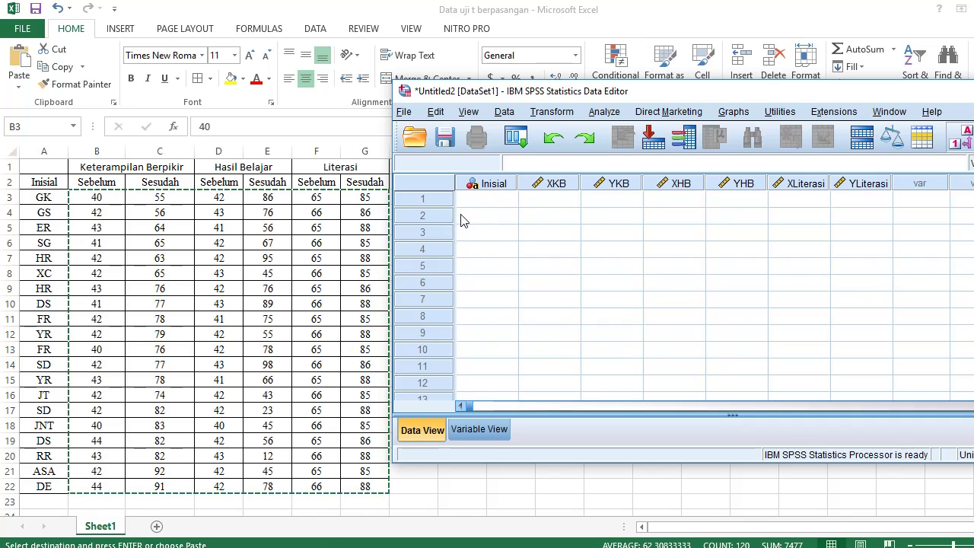
pyautogui.click(486, 201)
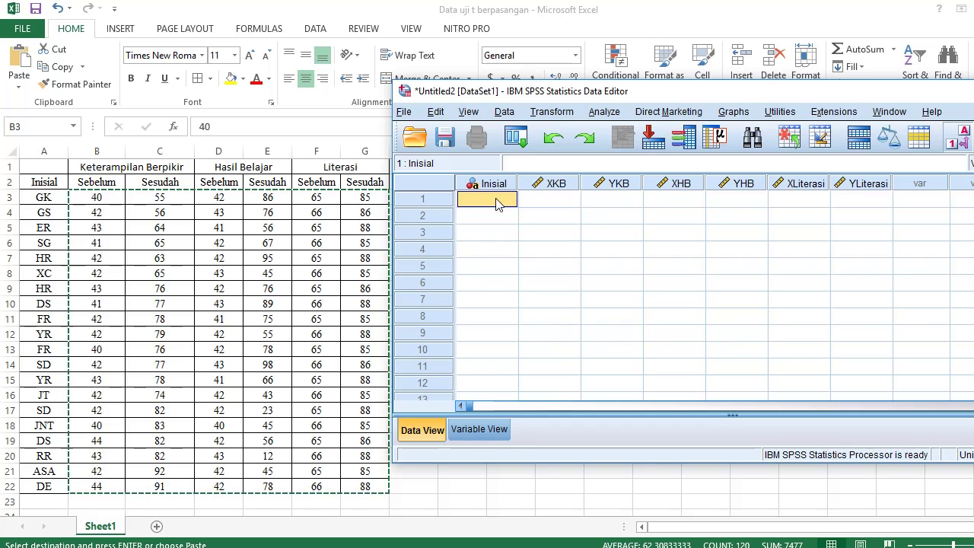
pyautogui.click(542, 222)
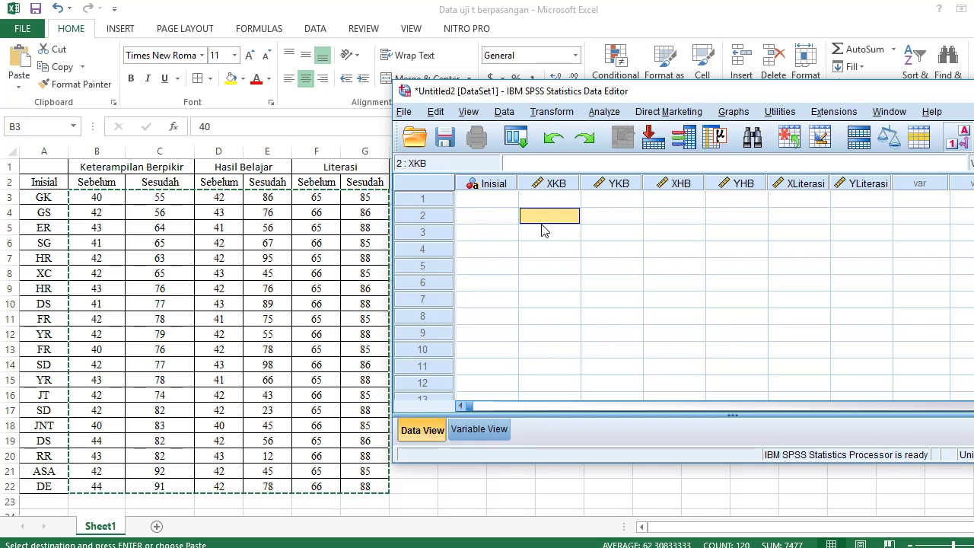
pyautogui.click(491, 204)
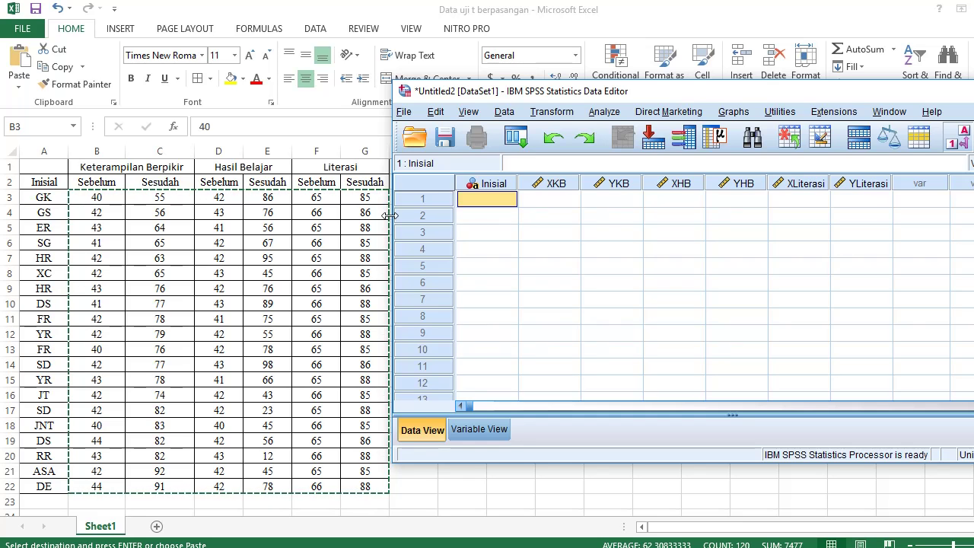
pyautogui.hotkey('ctrl', 'v')
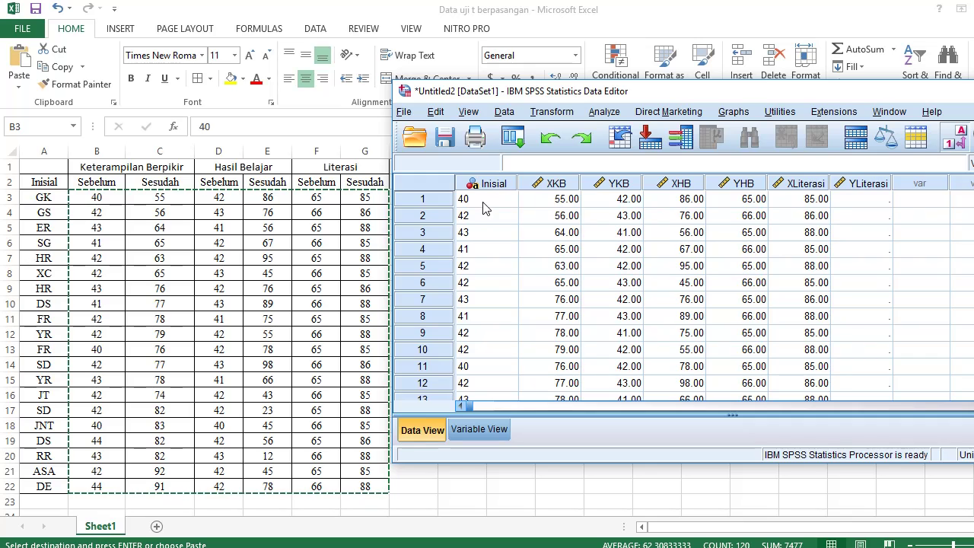
# Step: Undo the Inisial column width change and the pasted scores, emptying the data grid
pyautogui.moveTo(866, 200); pyautogui.dragTo(888, 383)
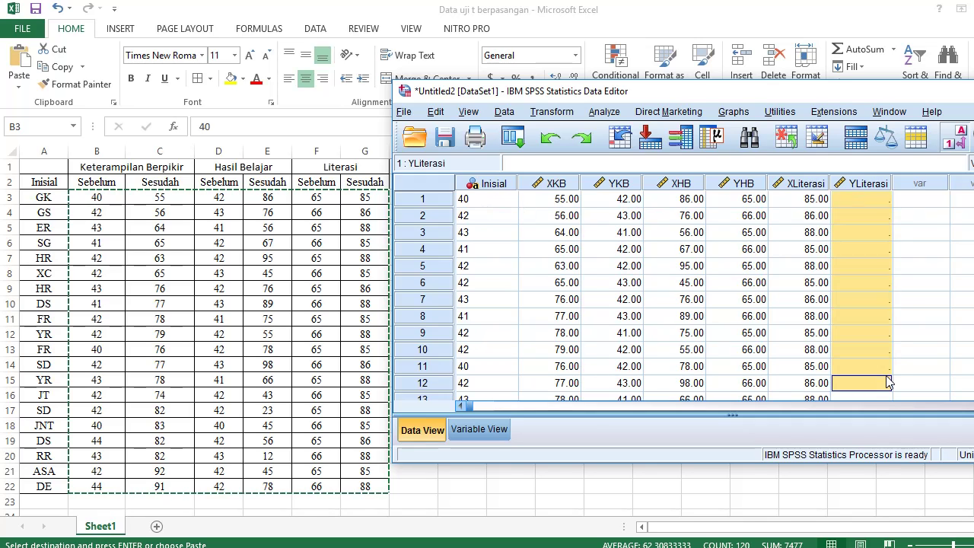
pyautogui.click(562, 268)
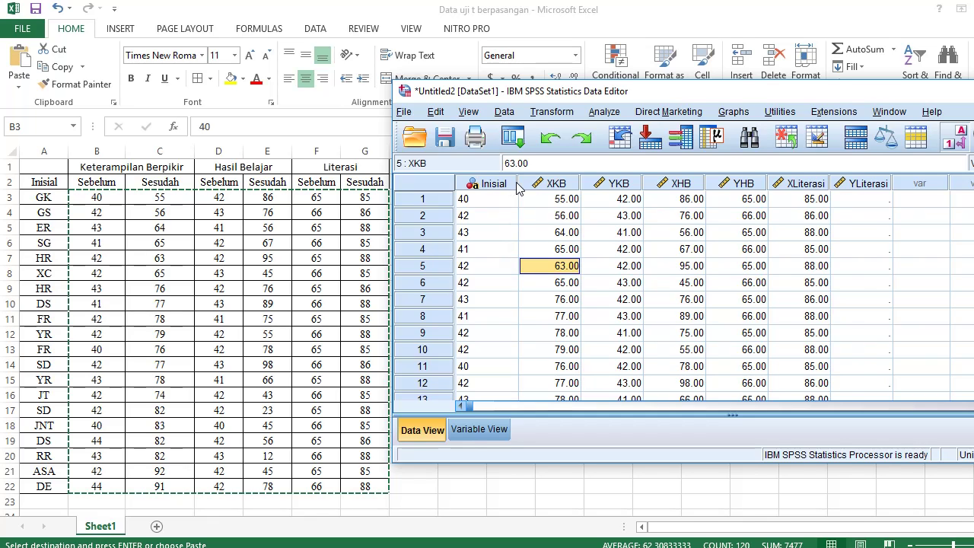
pyautogui.moveTo(517, 187)
pyautogui.mouseDown()
pyautogui.moveTo(545, 194)
pyautogui.moveTo(511, 203)
pyautogui.mouseUp()
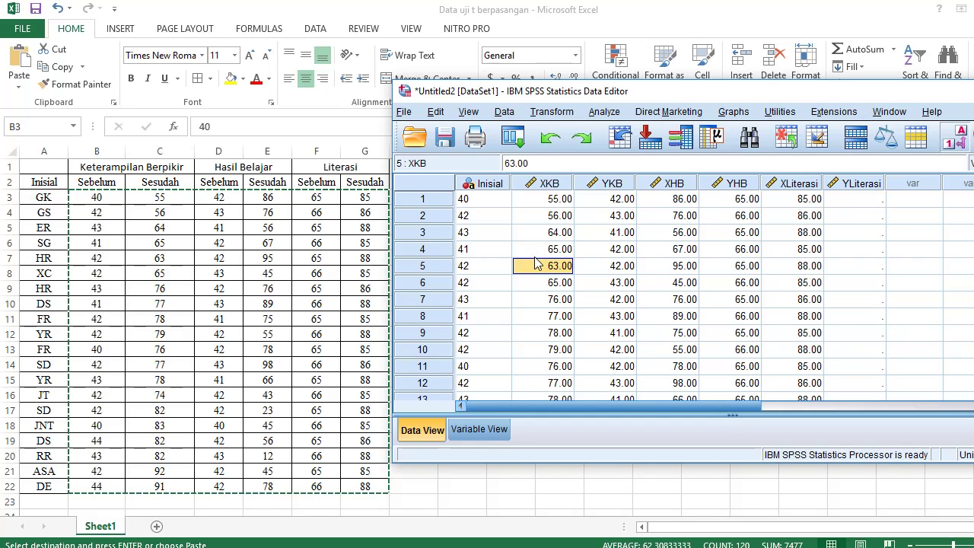
pyautogui.click(551, 140)
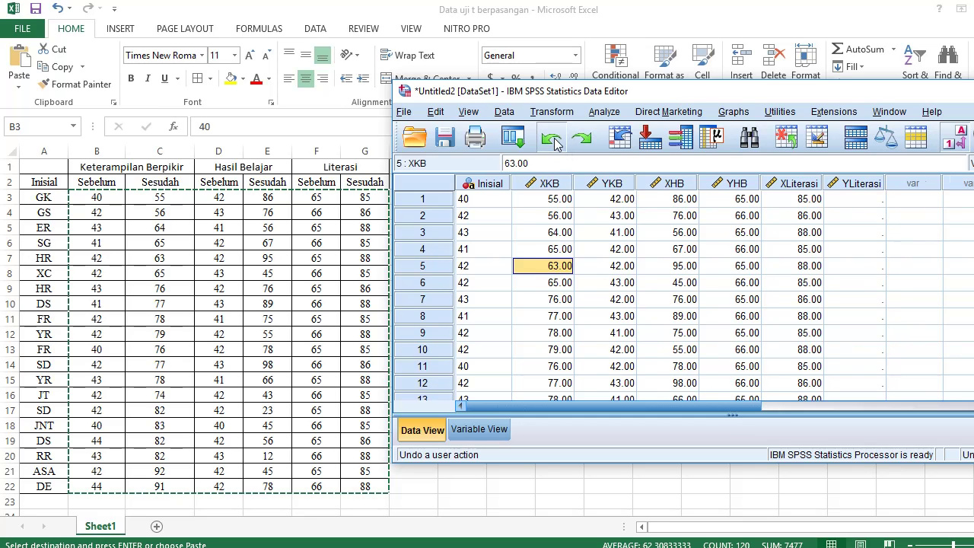
pyautogui.click(552, 139)
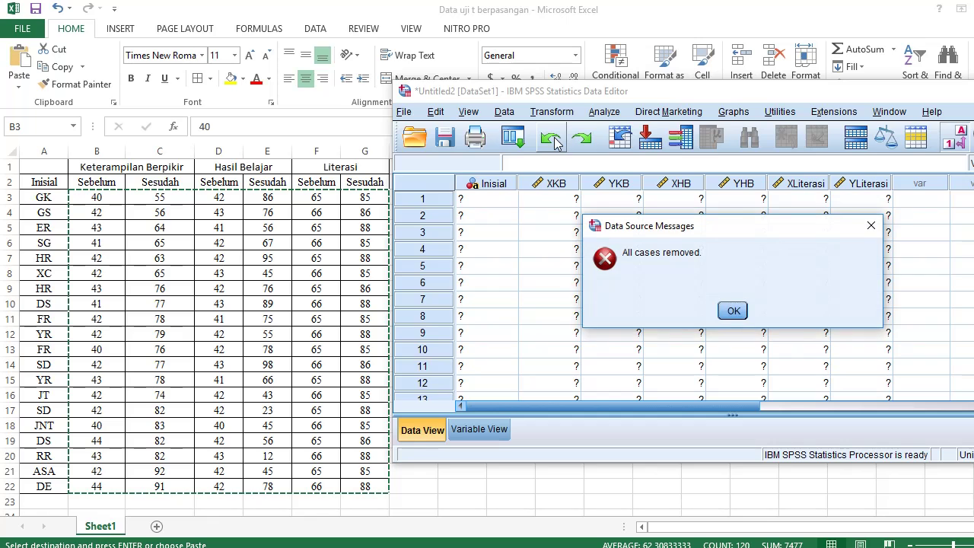
pyautogui.click(732, 310)
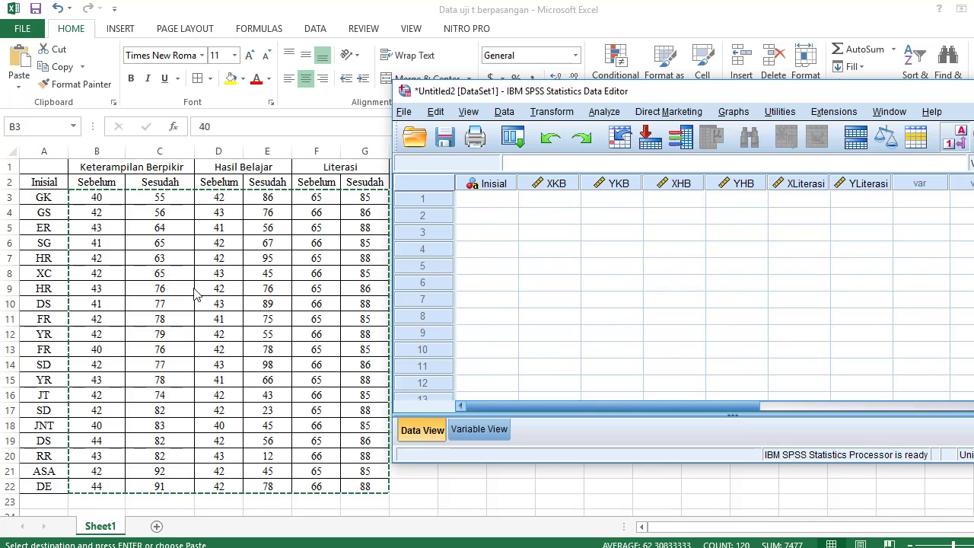
# Step: Copy A3:G22 from the Excel sheet into SPSS starting at the first Inisial cell, and maximize the data editor
pyautogui.hotkey('alt', 'Tab')
pyautogui.moveTo(47, 198); pyautogui.dragTo(370, 486)
pyautogui.hotkey('ctrl', 'c')
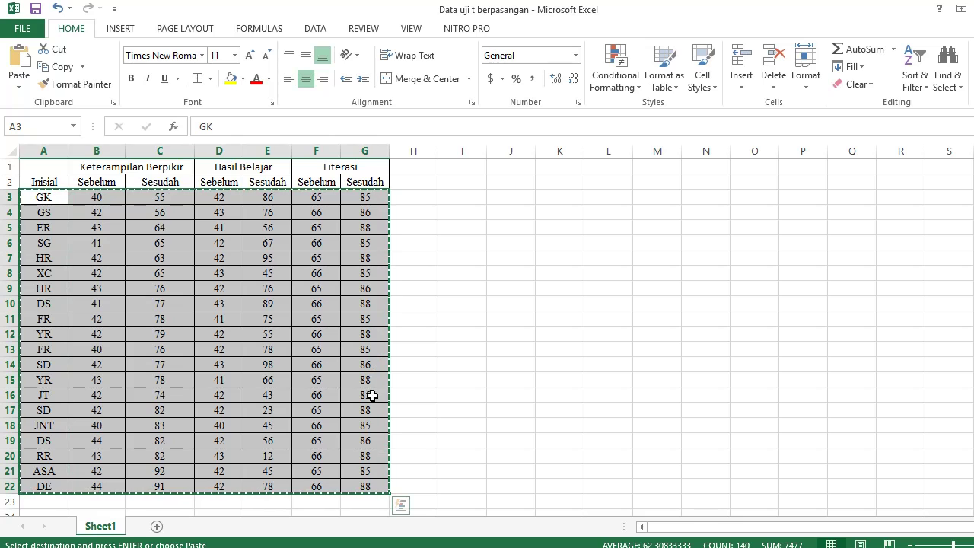
pyautogui.moveTo(318, 547)
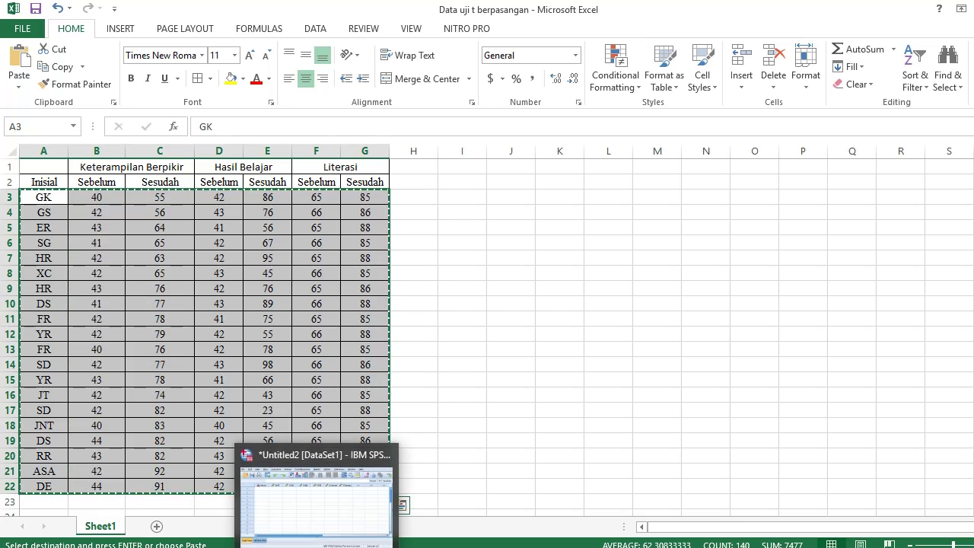
pyautogui.click(318, 545)
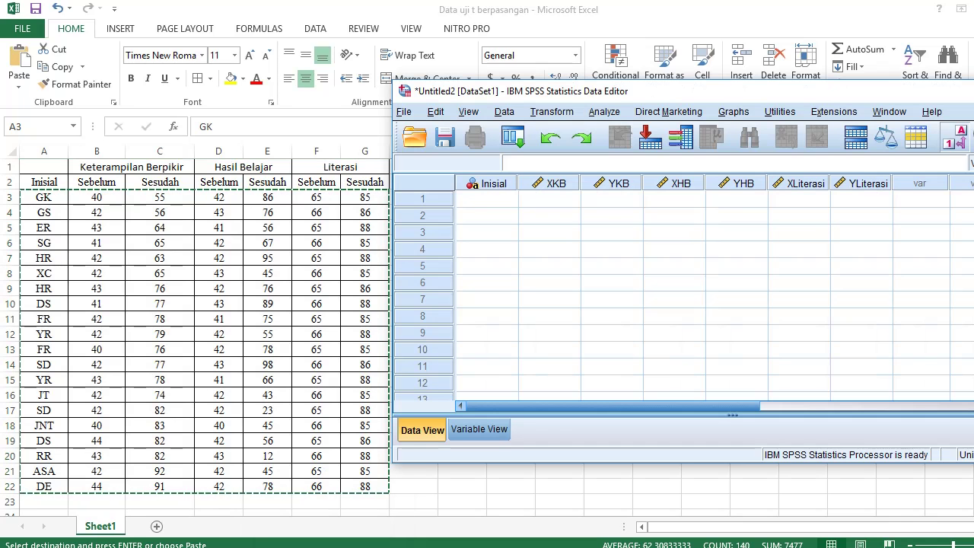
pyautogui.click(484, 202)
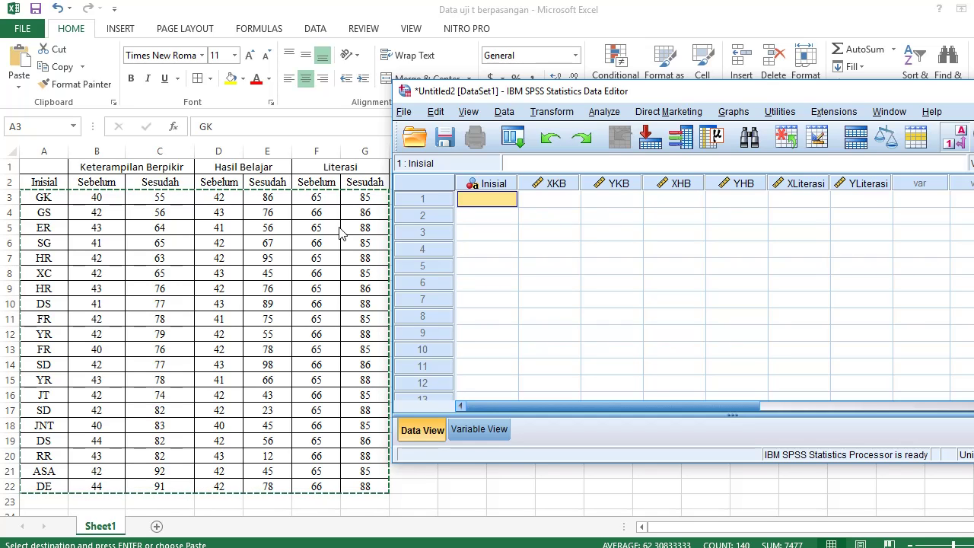
pyautogui.hotkey('ctrl', 'v')
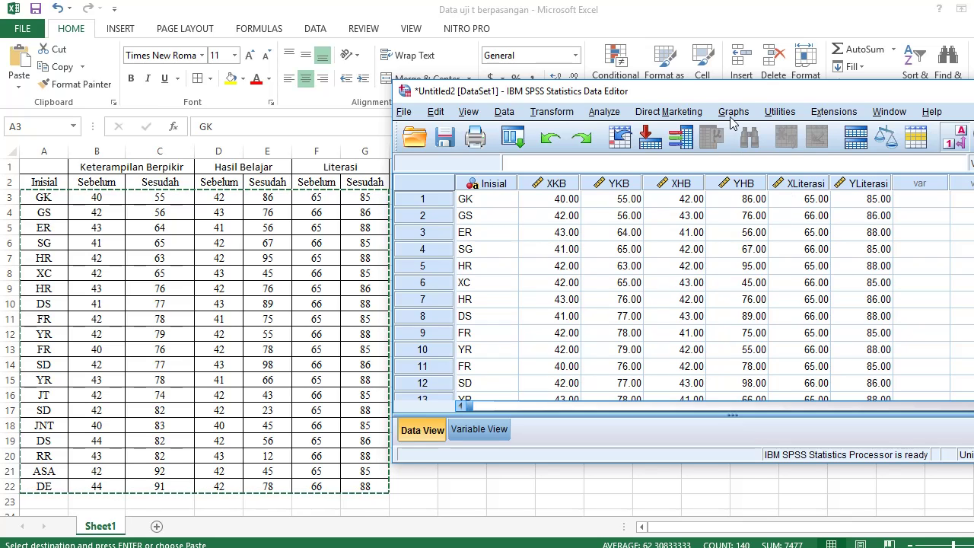
pyautogui.moveTo(735, 99); pyautogui.dragTo(543, 95)
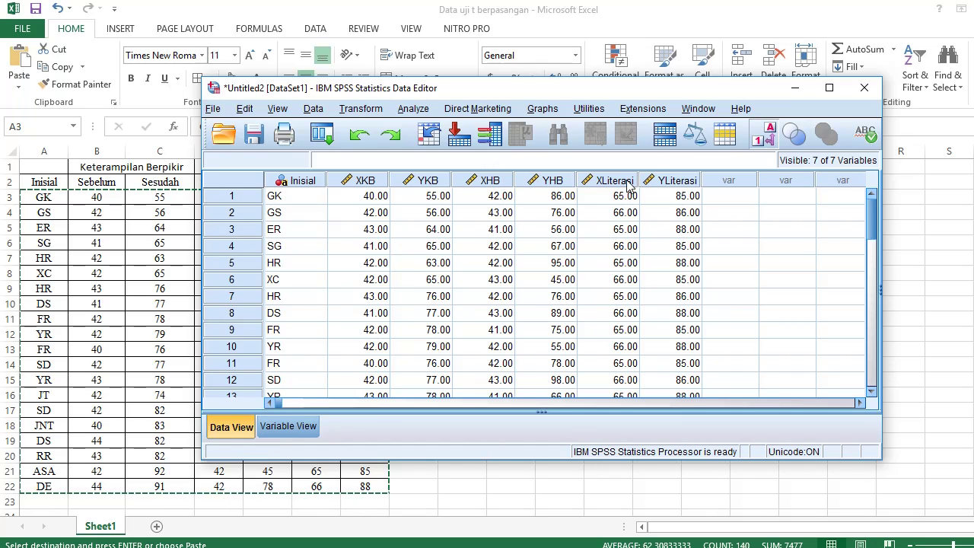
pyautogui.click(829, 88)
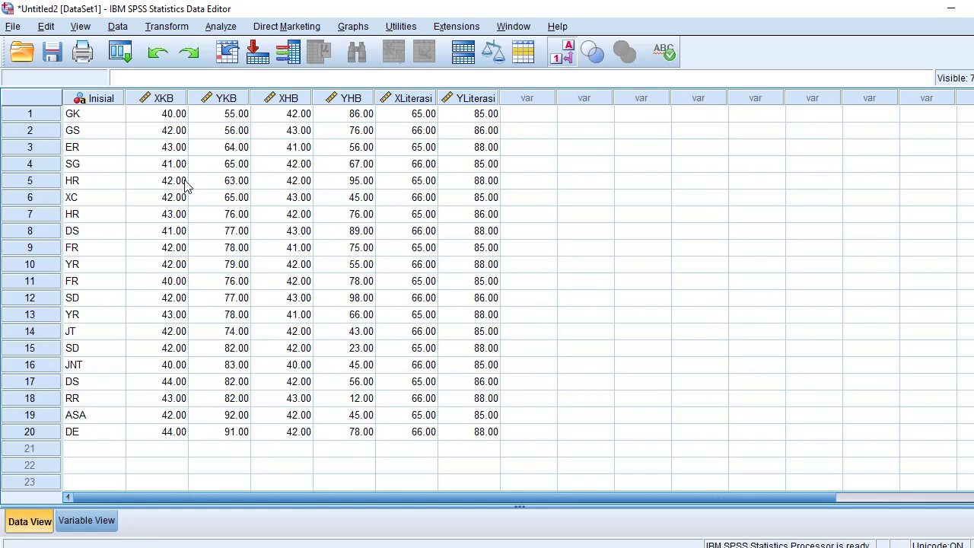
# Step: Look over the pasted scores across the XKB, YKB, XHB, YHB, XLiterasi and YLiterasi columns of the data grid
pyautogui.click(166, 120)
pyautogui.click(226, 135)
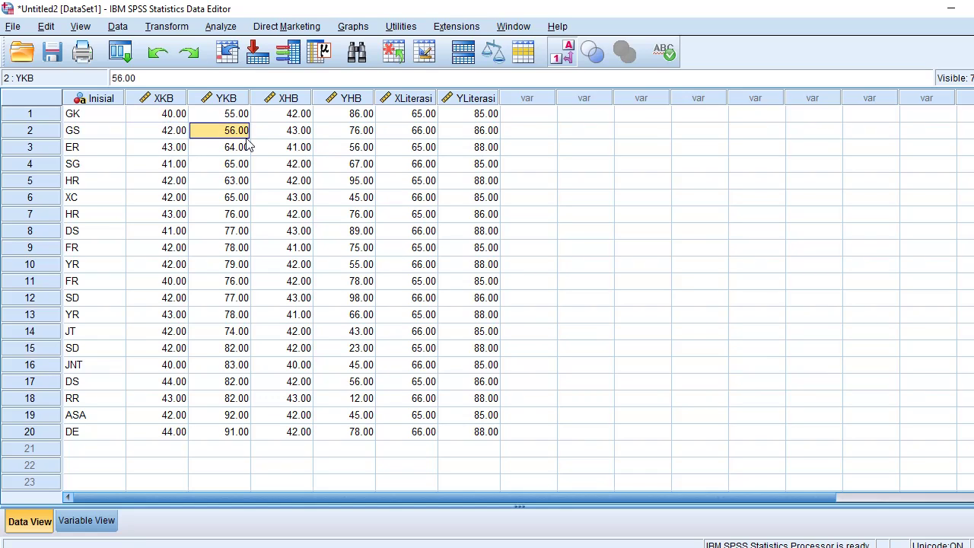
pyautogui.click(225, 197)
pyautogui.click(293, 146)
pyautogui.click(306, 182)
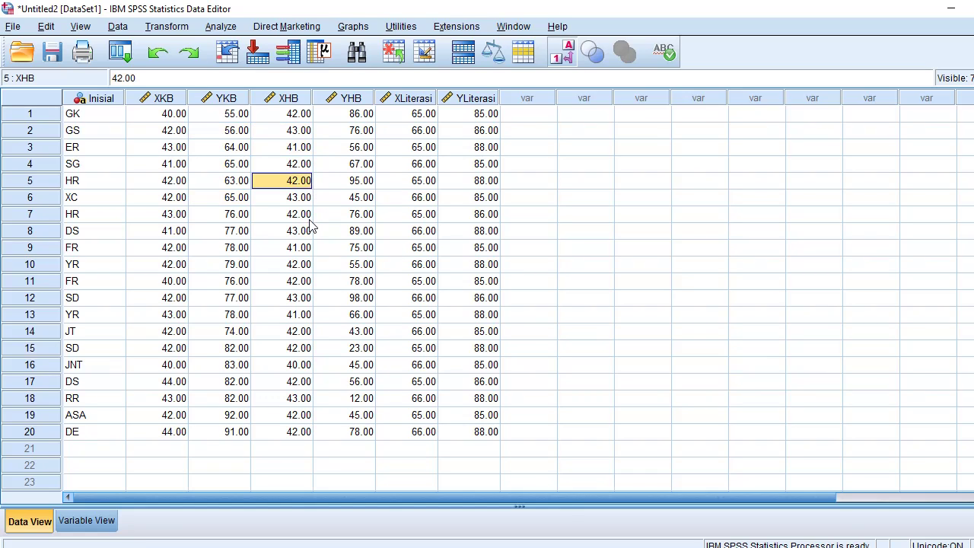
pyautogui.click(308, 216)
pyautogui.click(354, 148)
pyautogui.click(384, 236)
pyautogui.click(428, 147)
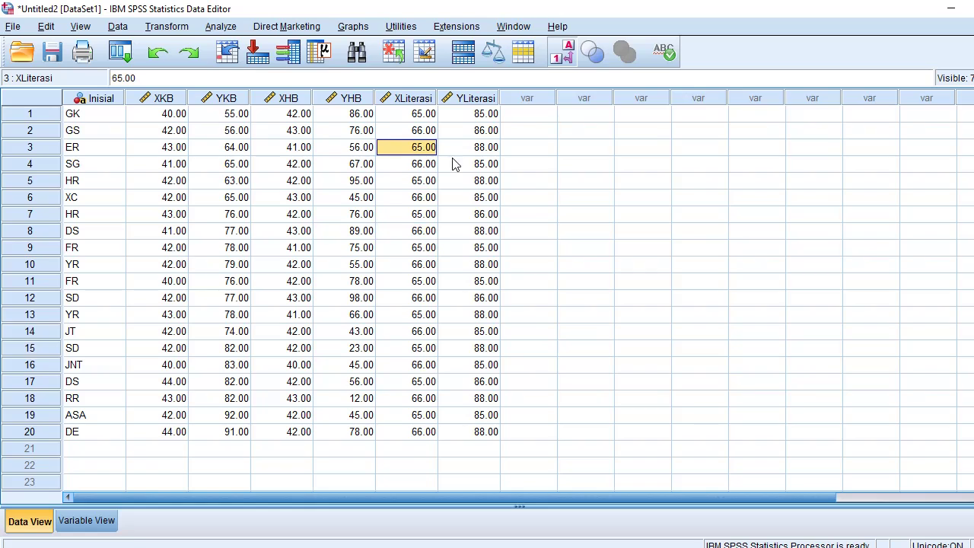
pyautogui.click(484, 230)
pyautogui.click(263, 266)
pyautogui.click(221, 232)
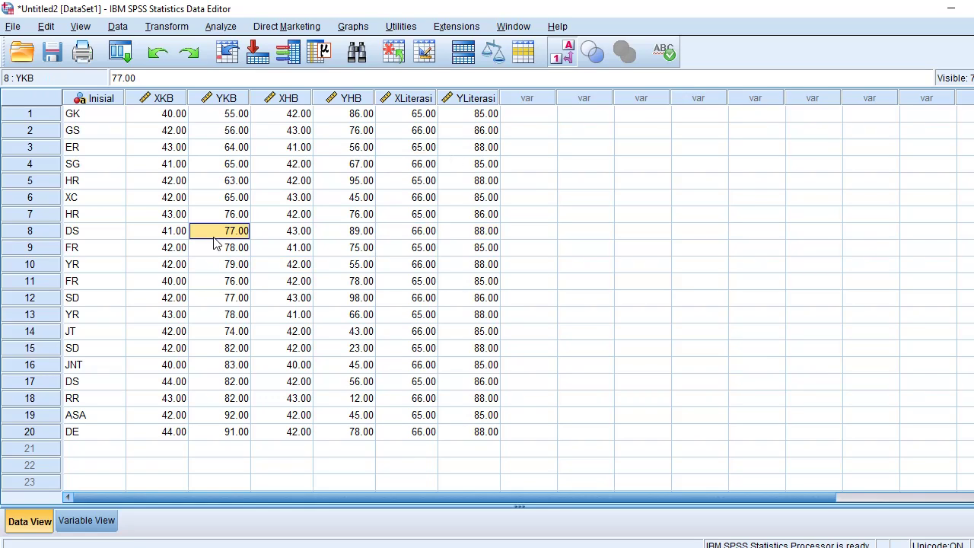
pyautogui.click(172, 288)
pyautogui.click(228, 302)
pyautogui.click(407, 200)
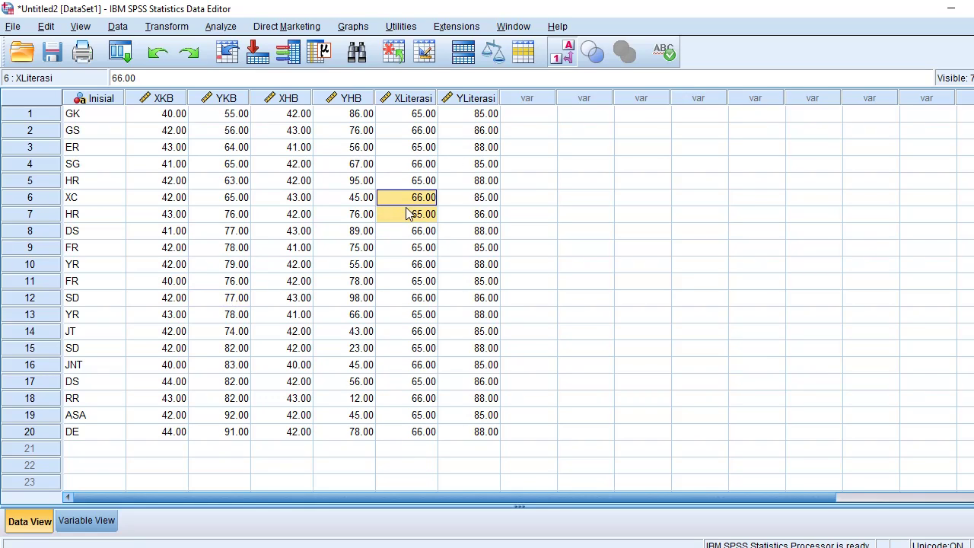
pyautogui.click(426, 301)
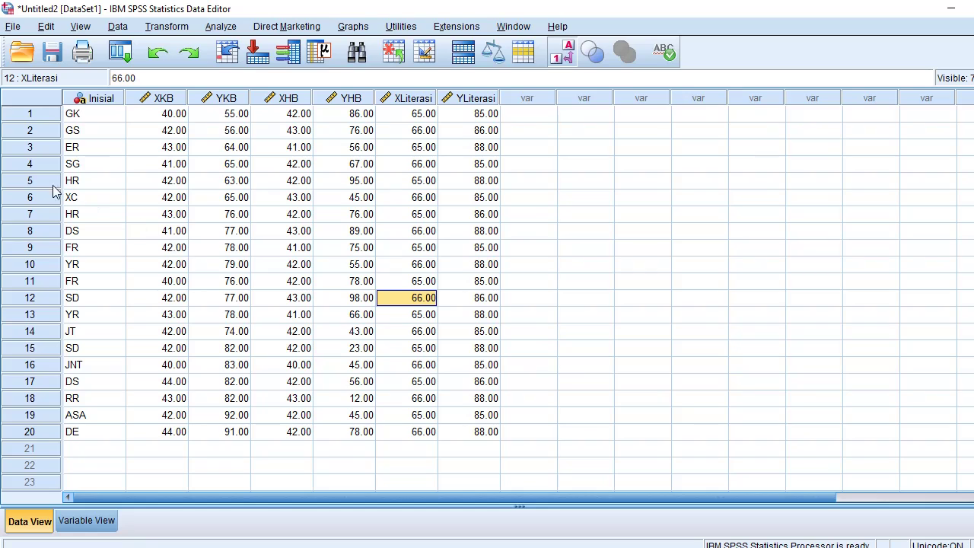
# Step: Compare the paired pretest and posttest scores of XKB and YKB in the first three cases, and XLiterasi with YLiterasi in case 7
pyautogui.click(174, 115)
pyautogui.click(218, 118)
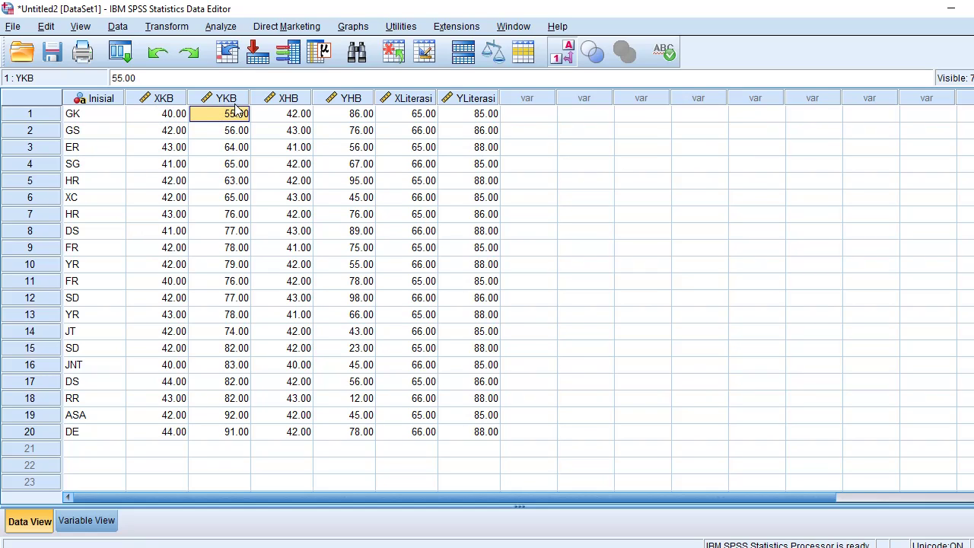
pyautogui.moveTo(162, 107)
pyautogui.click(174, 116)
pyautogui.click(207, 121)
pyautogui.click(174, 134)
pyautogui.click(225, 137)
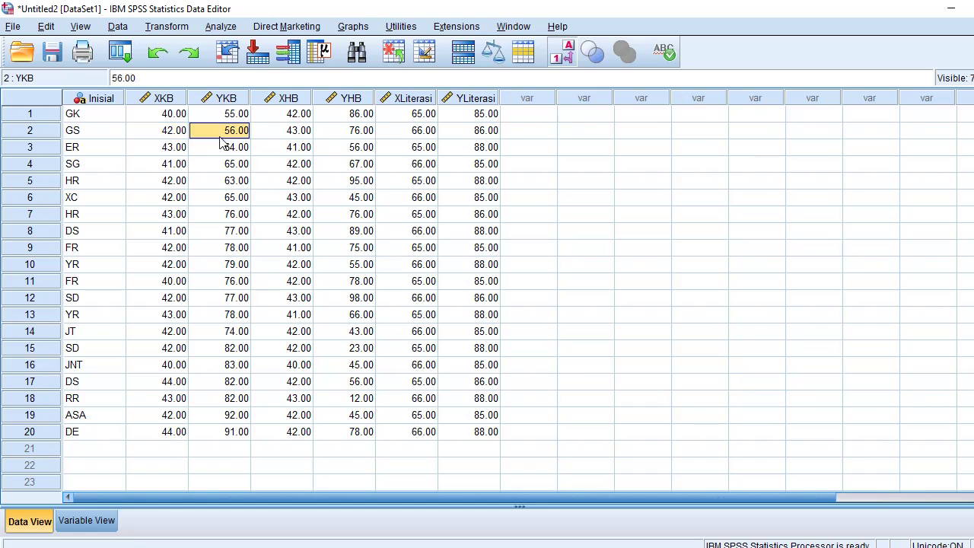
pyautogui.click(183, 149)
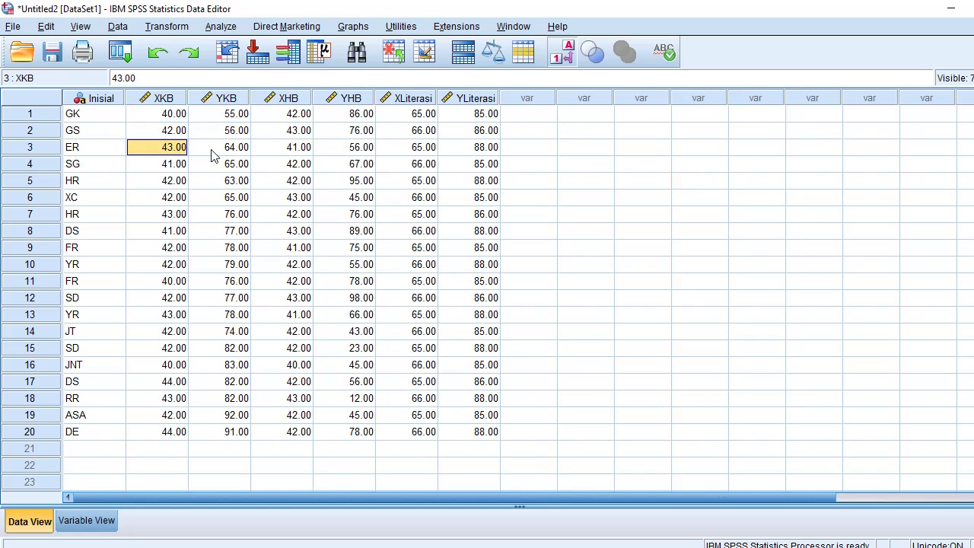
pyautogui.click(214, 156)
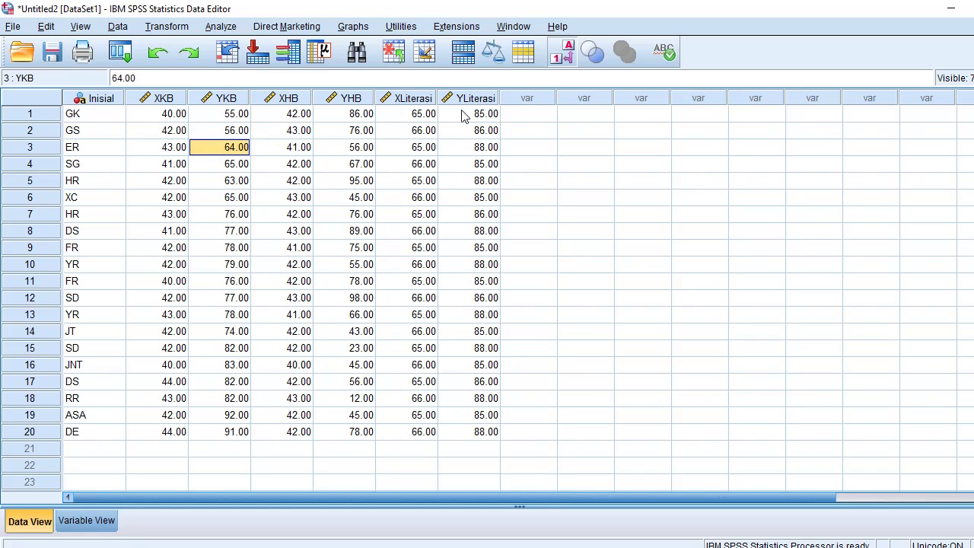
pyautogui.click(415, 216)
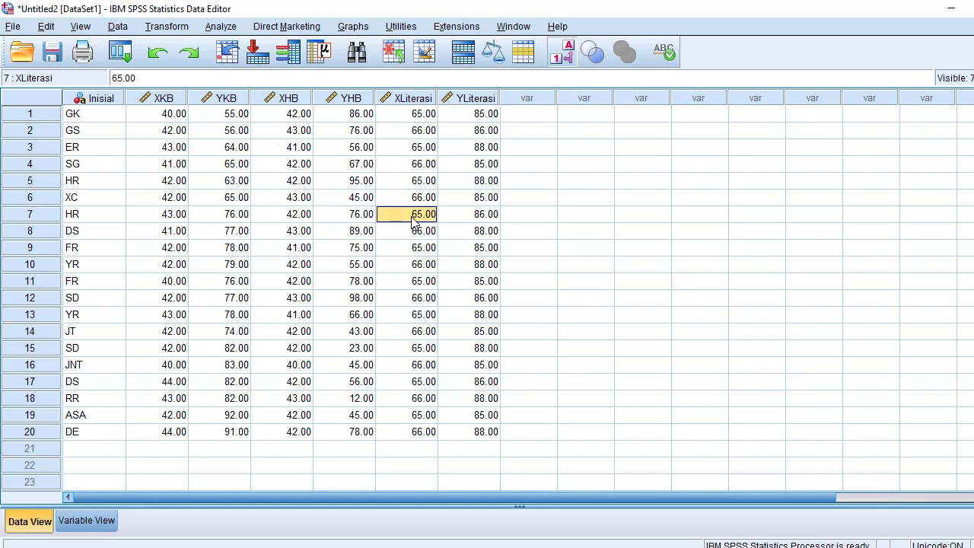
pyautogui.click(493, 216)
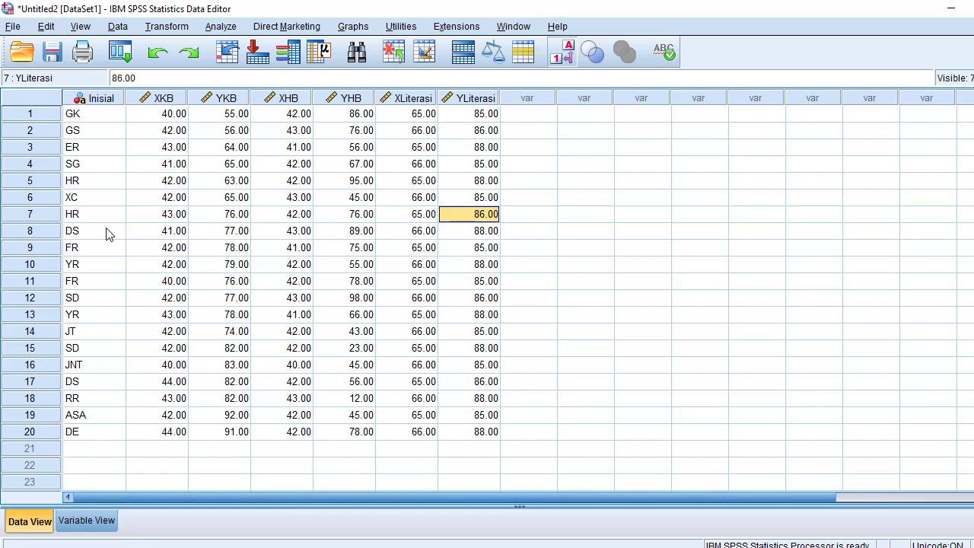
# Step: Examine the XKB and YKB pretest and posttest definitions and the XKB label in the variable list
pyautogui.click(85, 525)
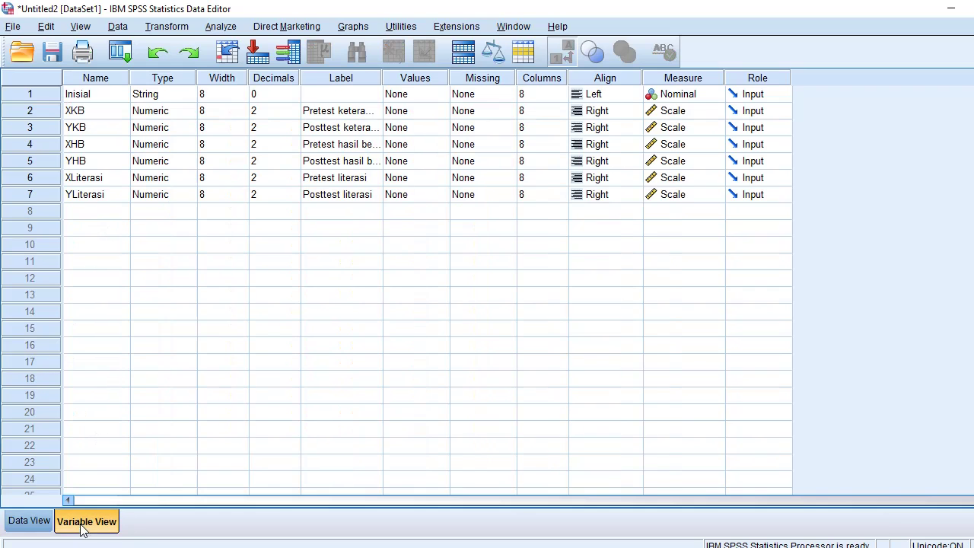
pyautogui.click(97, 113)
pyautogui.click(98, 132)
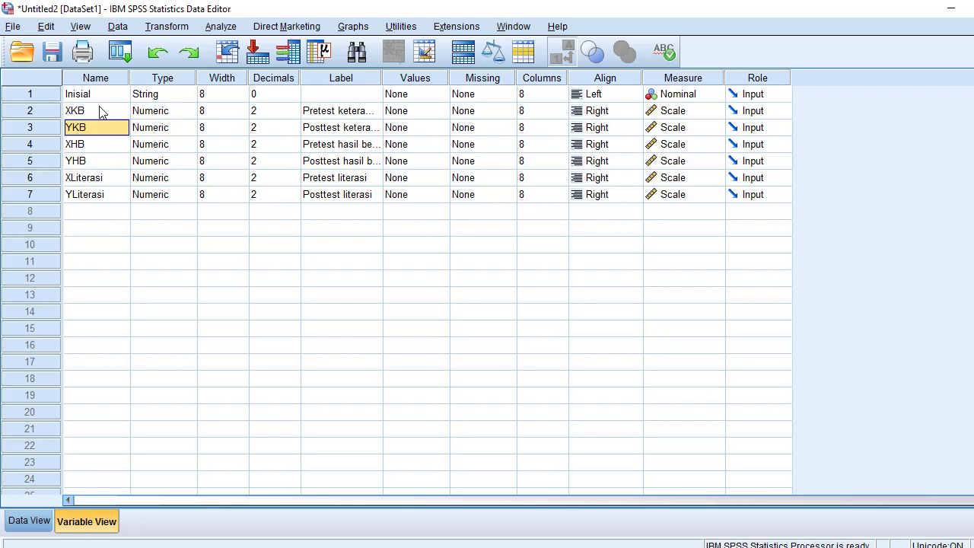
pyautogui.click(99, 110)
pyautogui.click(104, 125)
pyautogui.click(99, 117)
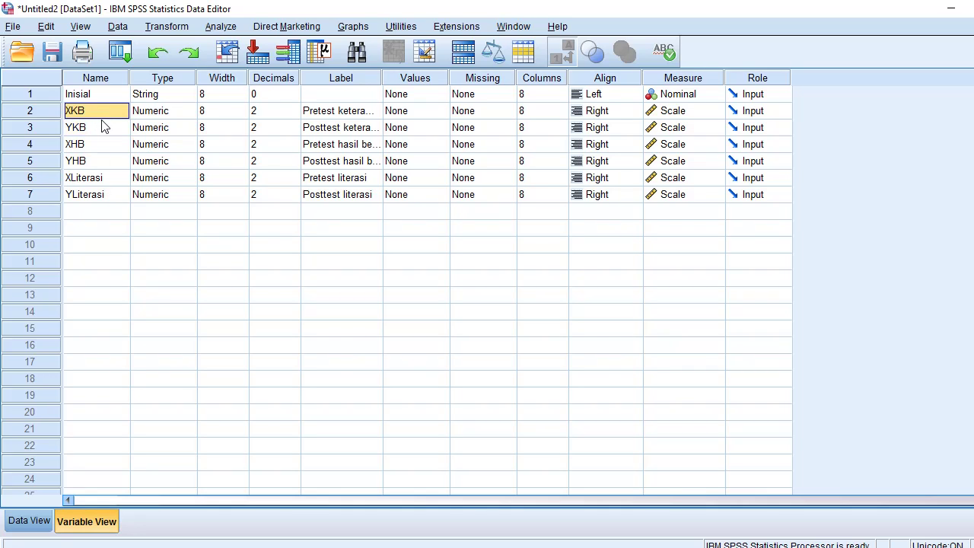
pyautogui.click(101, 127)
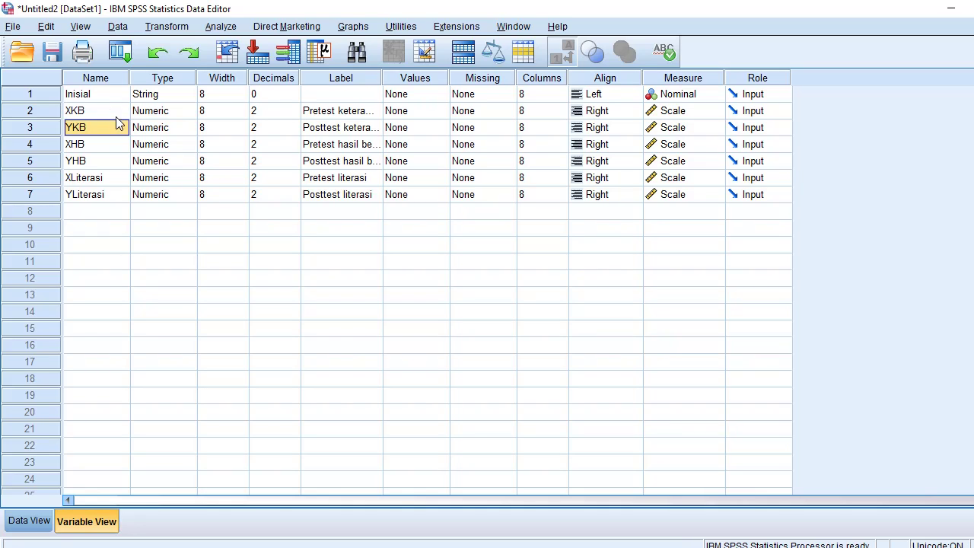
pyautogui.click(347, 111)
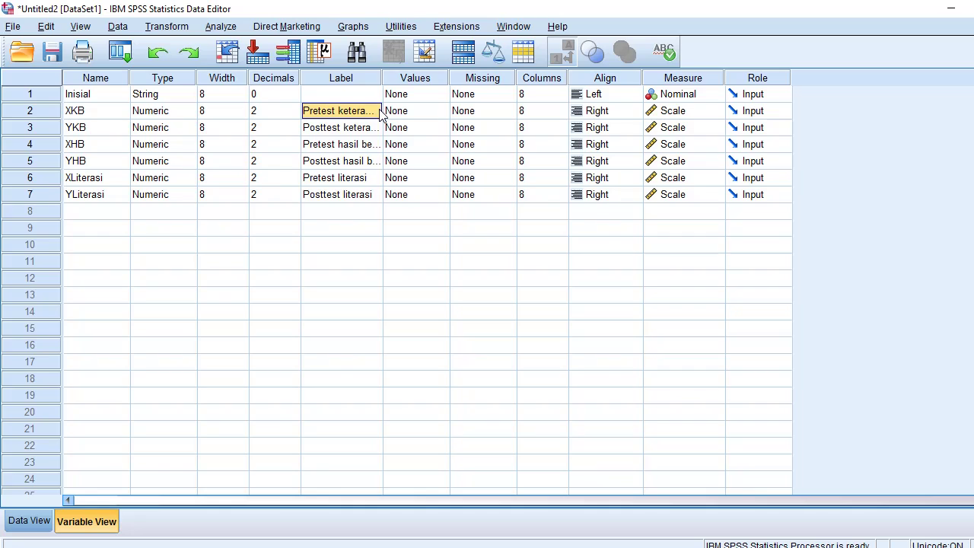
pyautogui.click(97, 114)
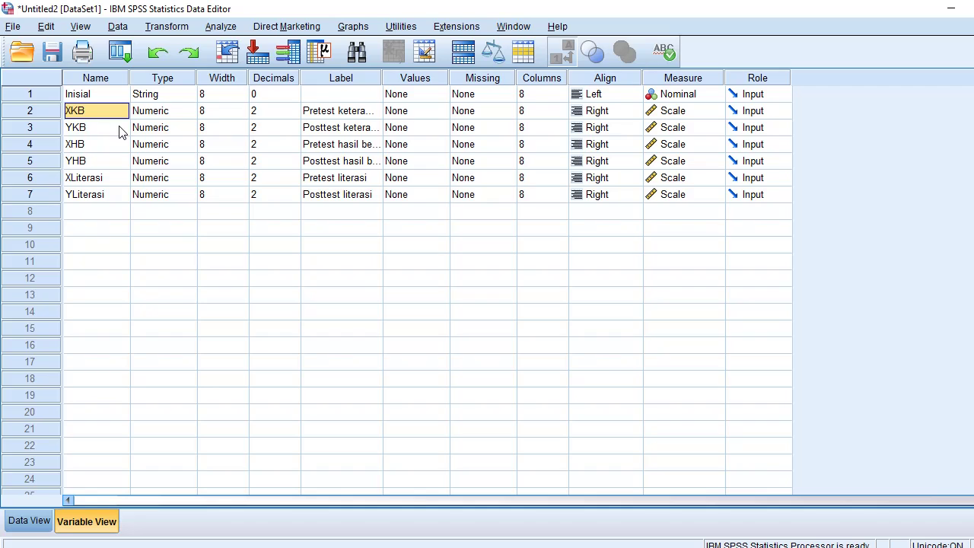
# Step: Return to the data grid and start a Compute Variable transformation with the target variable named selisis_KB
pyautogui.click(28, 520)
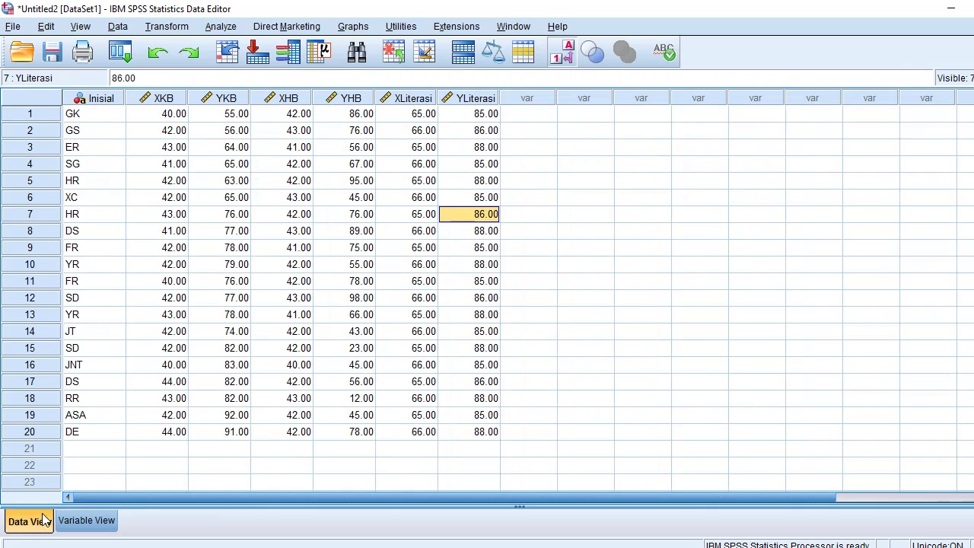
pyautogui.click(162, 115)
pyautogui.click(232, 120)
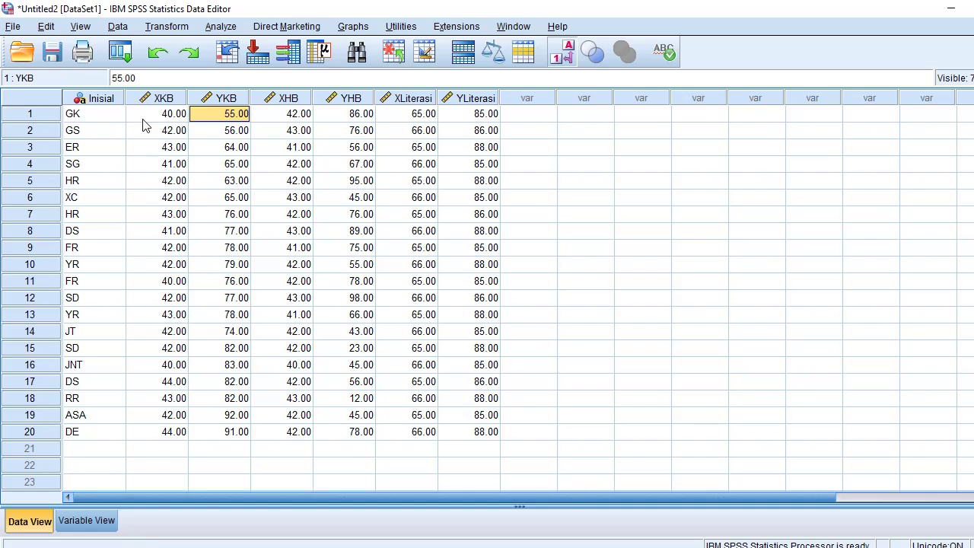
pyautogui.click(166, 27)
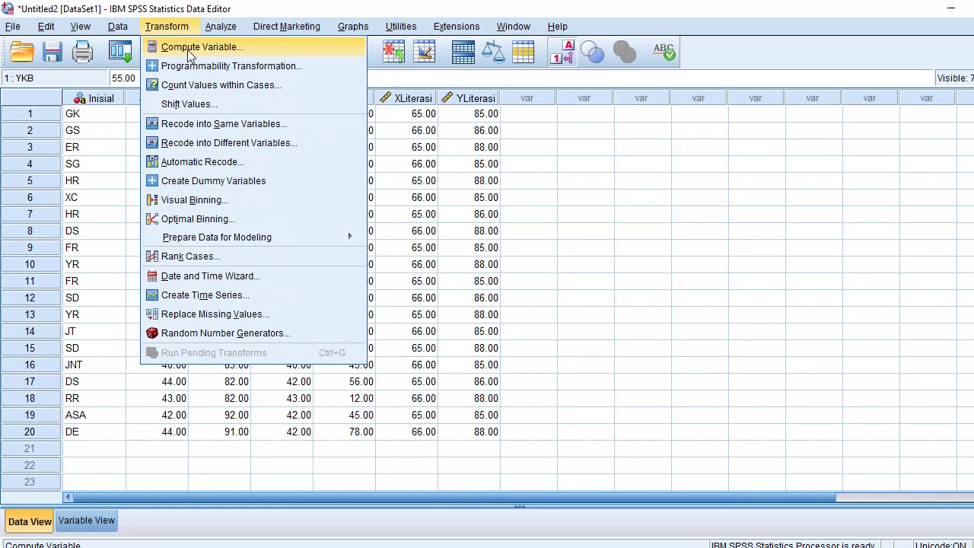
pyautogui.click(248, 47)
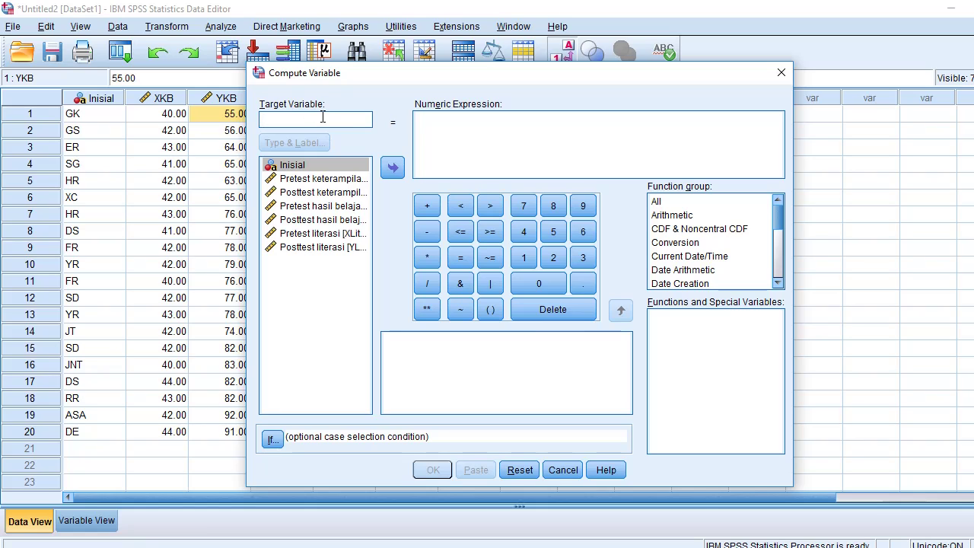
pyautogui.write('selis')
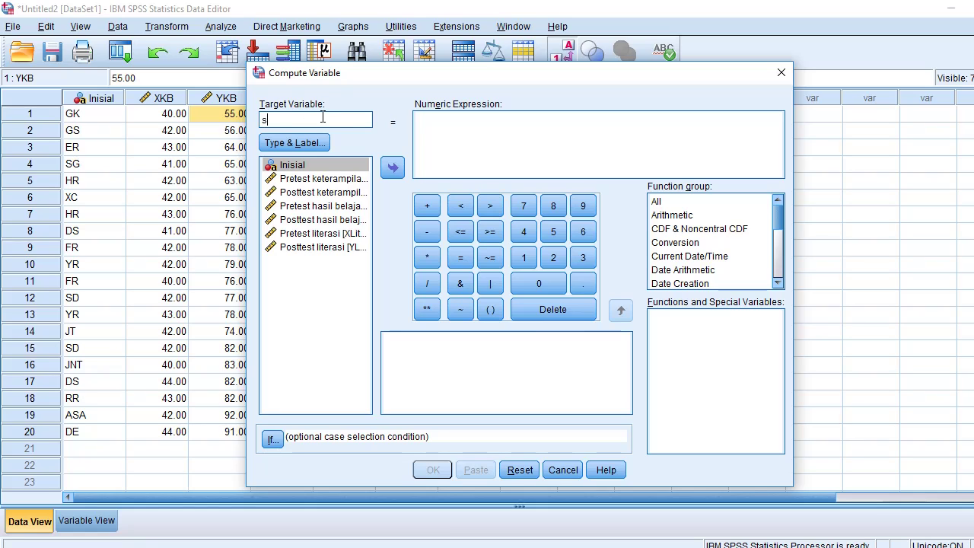
pyautogui.press('BackSpace')
pyautogui.press('BackSpace')
pyautogui.press('BackSpace')
pyautogui.write('lisis')
pyautogui.write('_')
pyautogui.write('keteran')
pyautogui.press('BackSpace')
pyautogui.press('BackSpace')
pyautogui.press('BackSpace')
pyautogui.write('KB')
# Step: Compute the target variable with the expression YKB - XKB, run it and return to the data editor
pyautogui.click(306, 194)
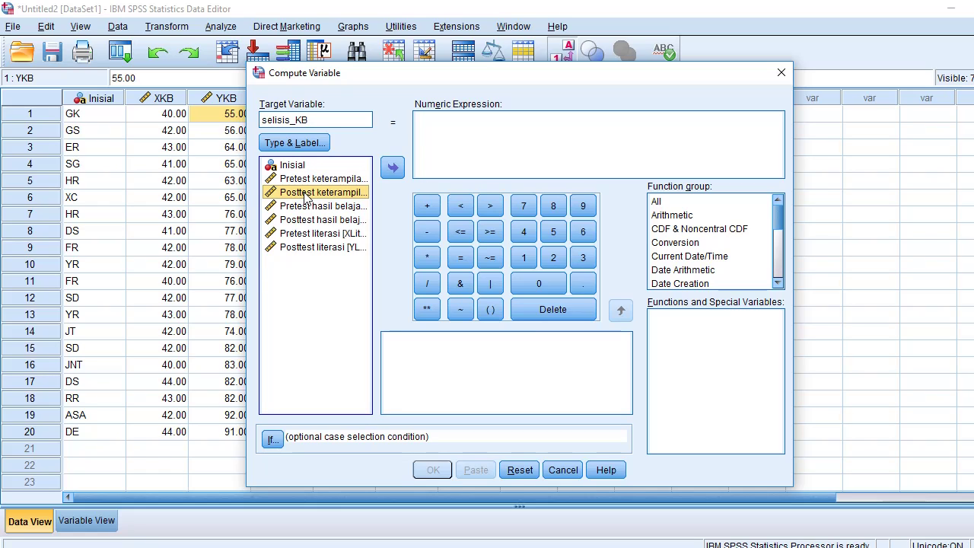
pyautogui.click(385, 174)
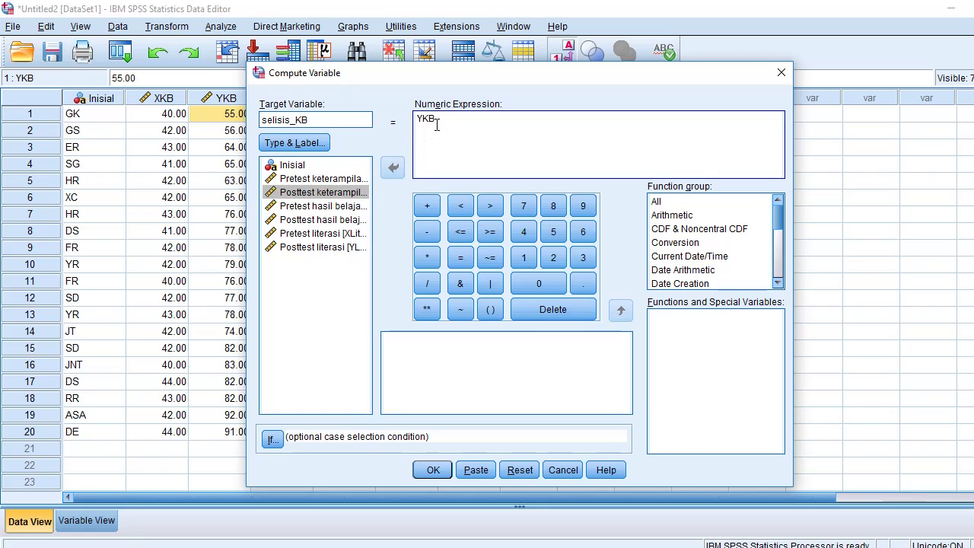
pyautogui.click(426, 232)
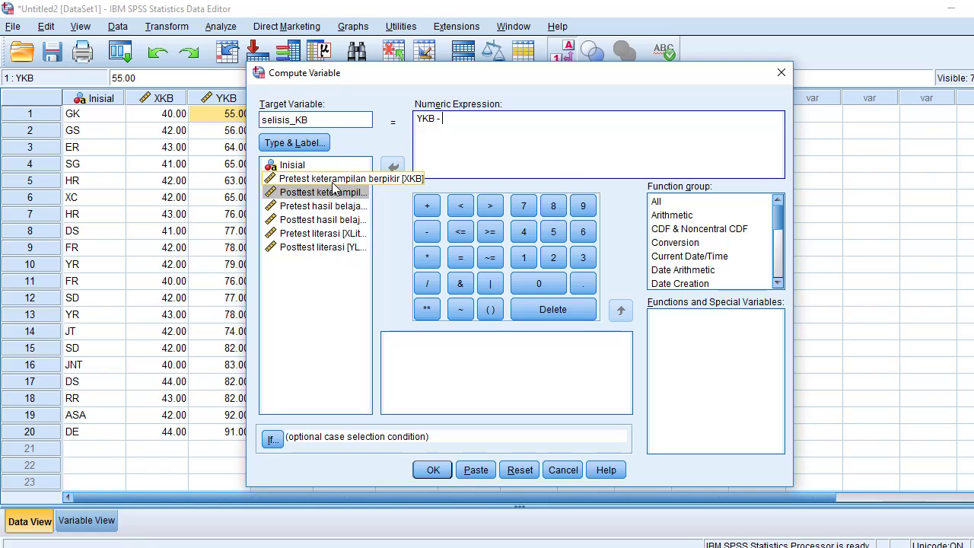
pyautogui.click(333, 181)
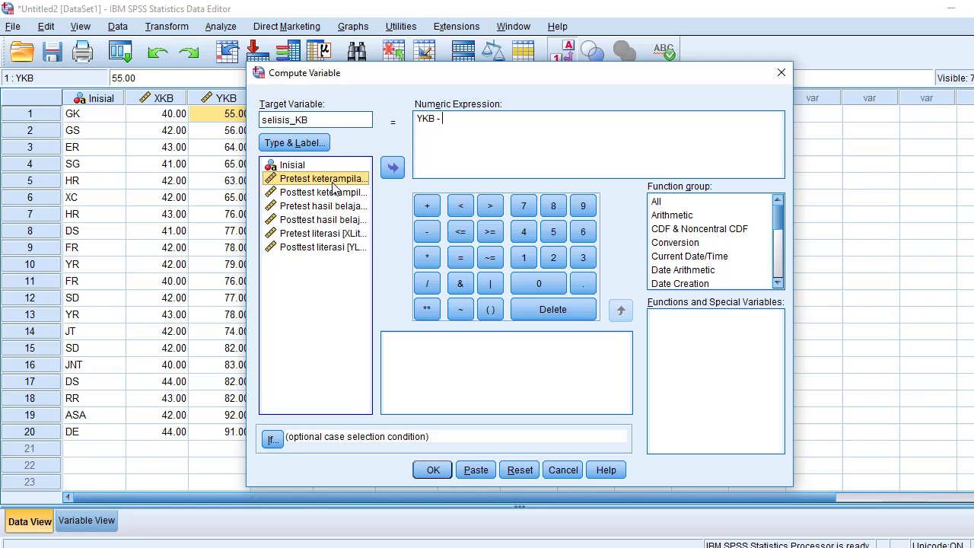
pyautogui.click(394, 167)
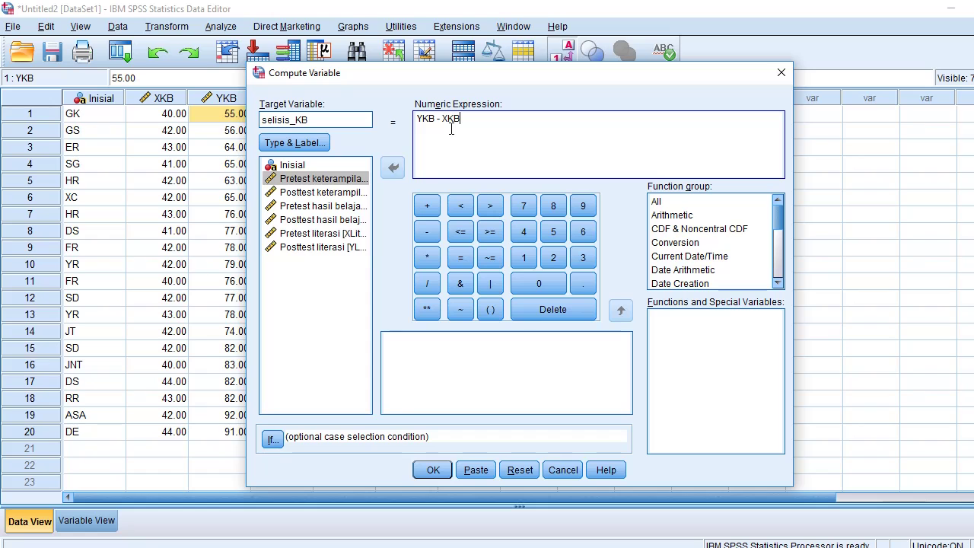
pyautogui.click(430, 471)
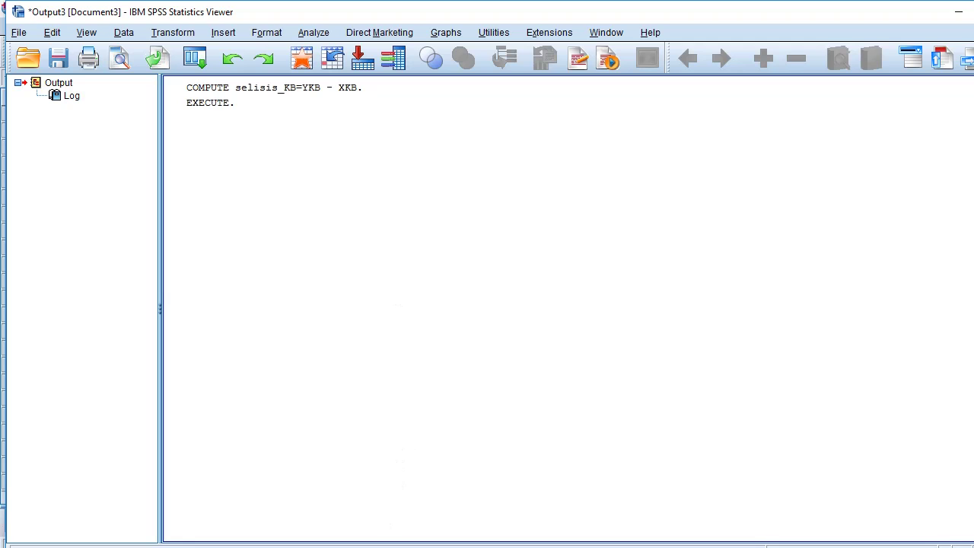
pyautogui.moveTo(315, 546)
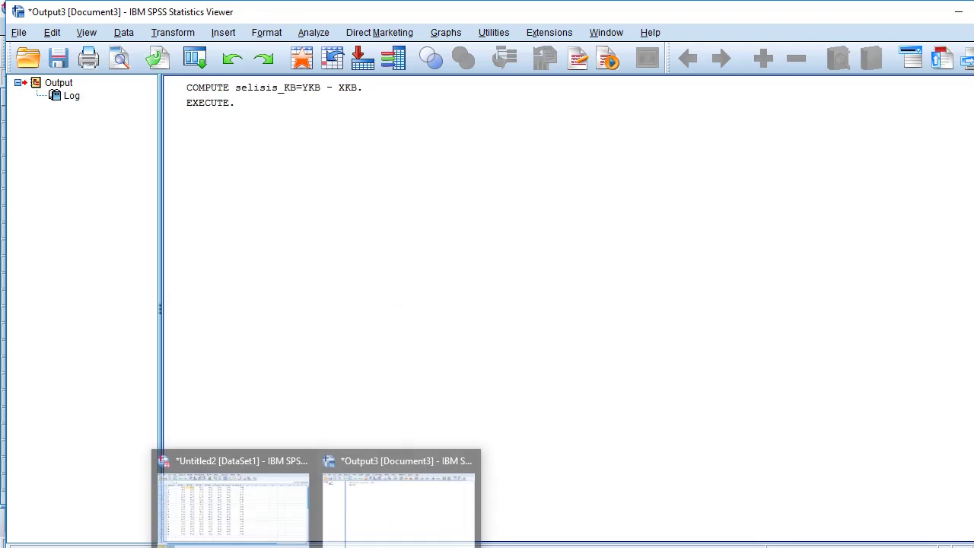
pyautogui.click(297, 511)
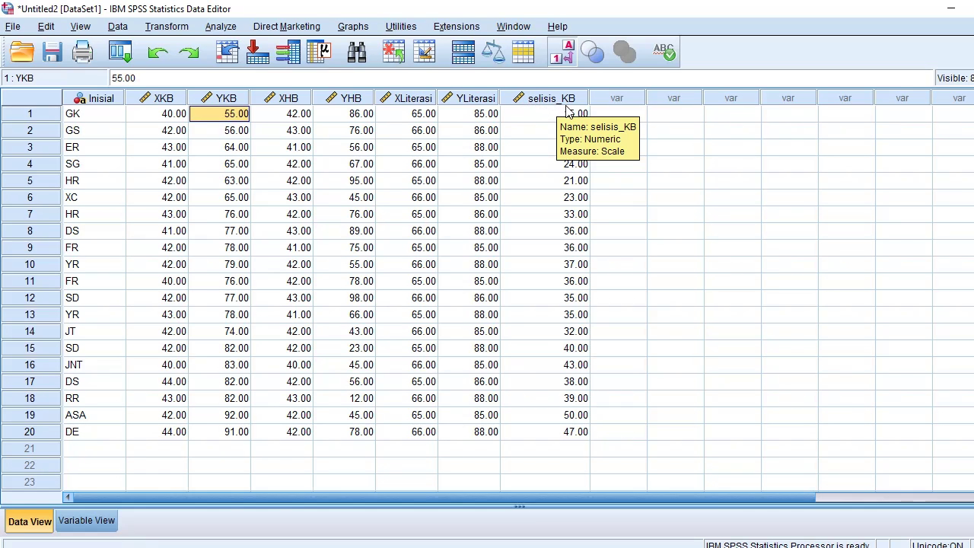
# Step: Label the selisis_KB variable "selisih keterampilan berpikir" in the variable definitions
pyautogui.click(85, 521)
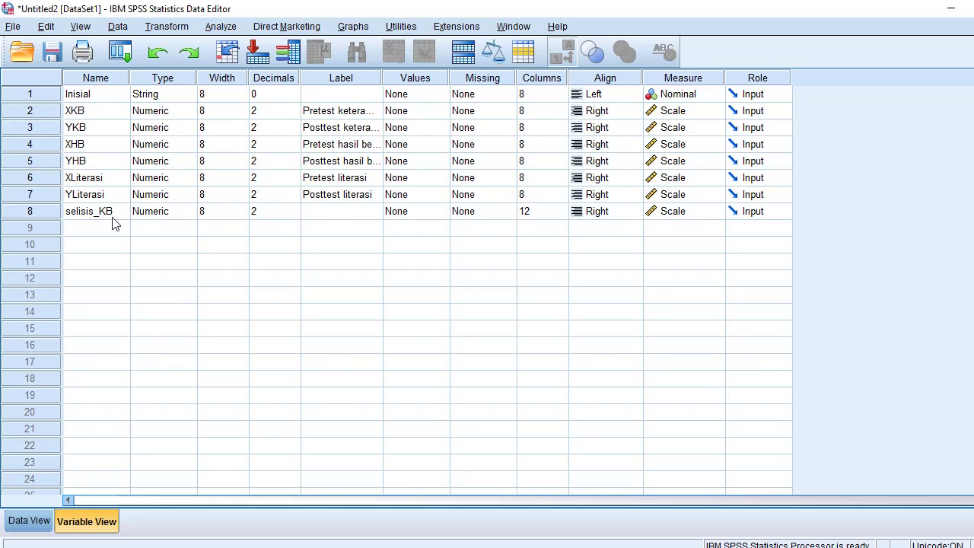
pyautogui.click(337, 211)
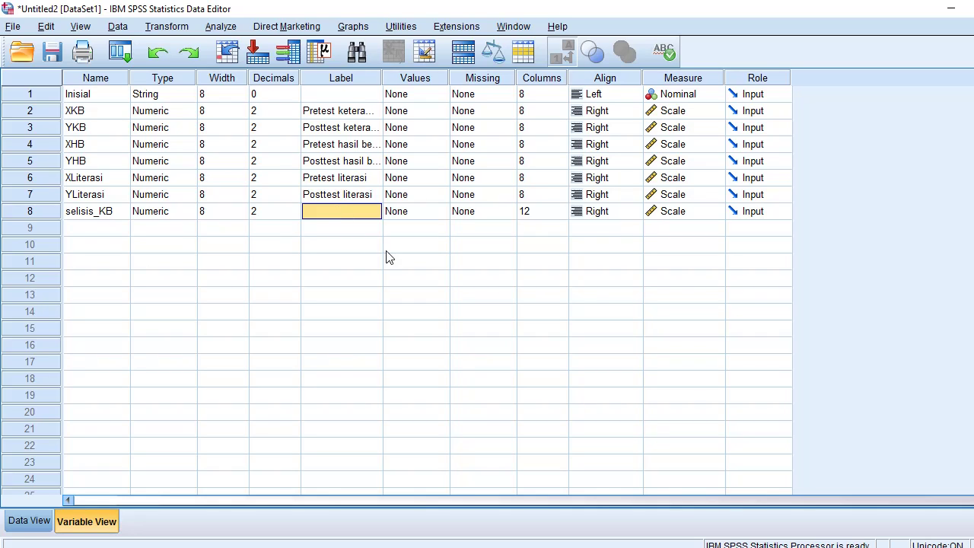
pyautogui.write('selisih ke')
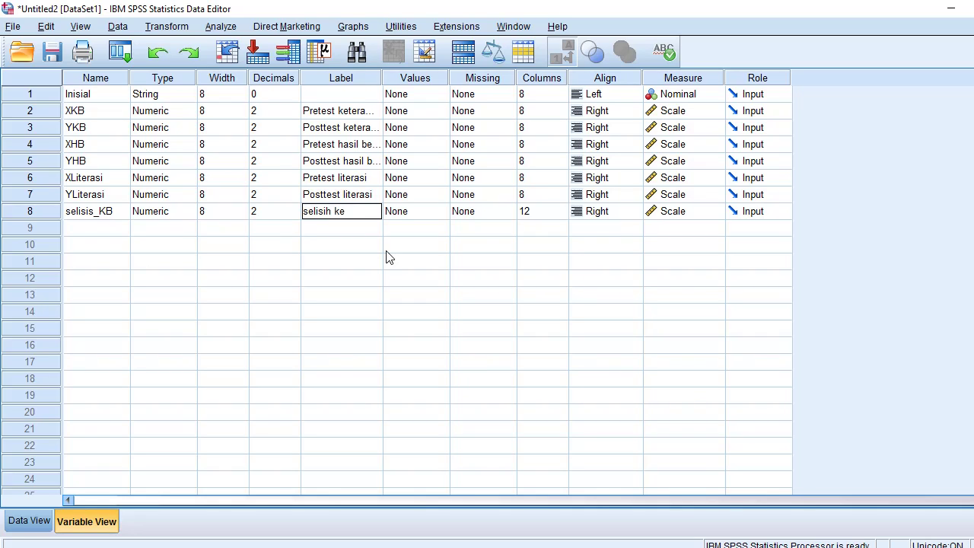
pyautogui.write('terampilan berpikir')
pyautogui.press('Return')
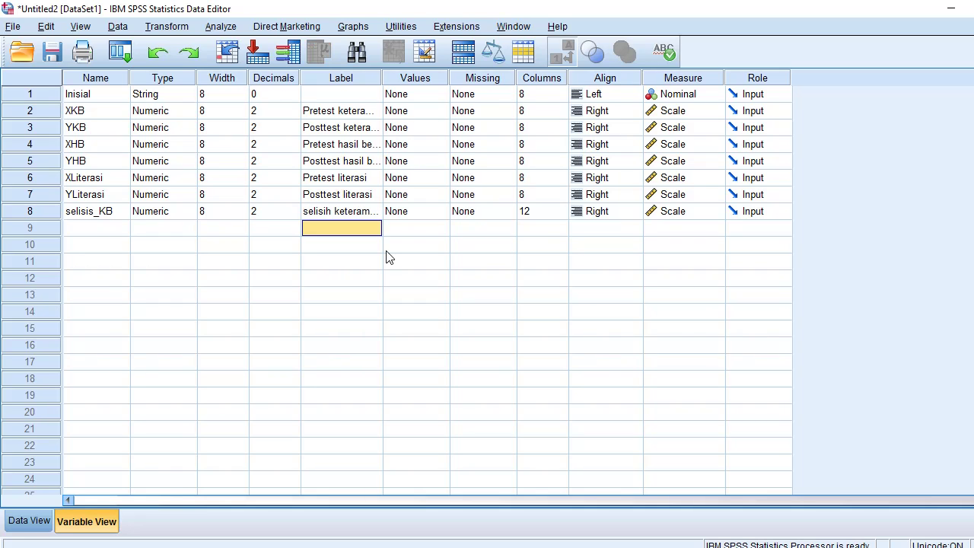
# Step: Run a legacy one-sample Kolmogorov-Smirnov normality test on the selisih keterampilan berpikir variable and inspect the resulting table
pyautogui.click(35, 522)
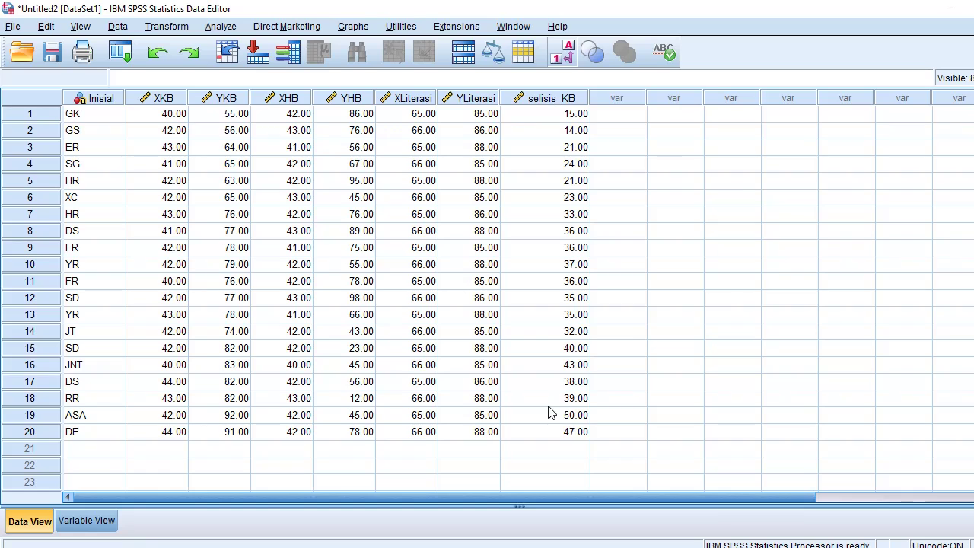
pyautogui.click(235, 30)
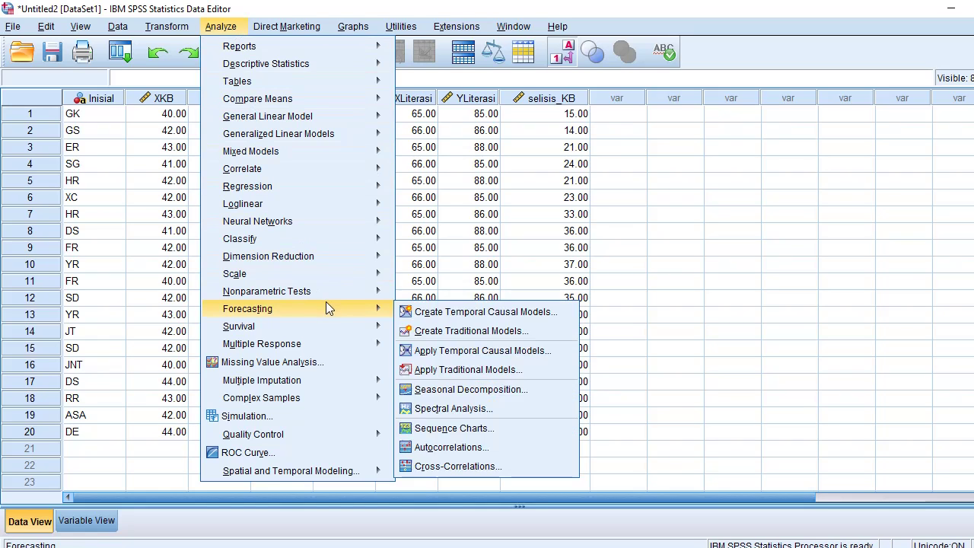
pyautogui.moveTo(331, 296)
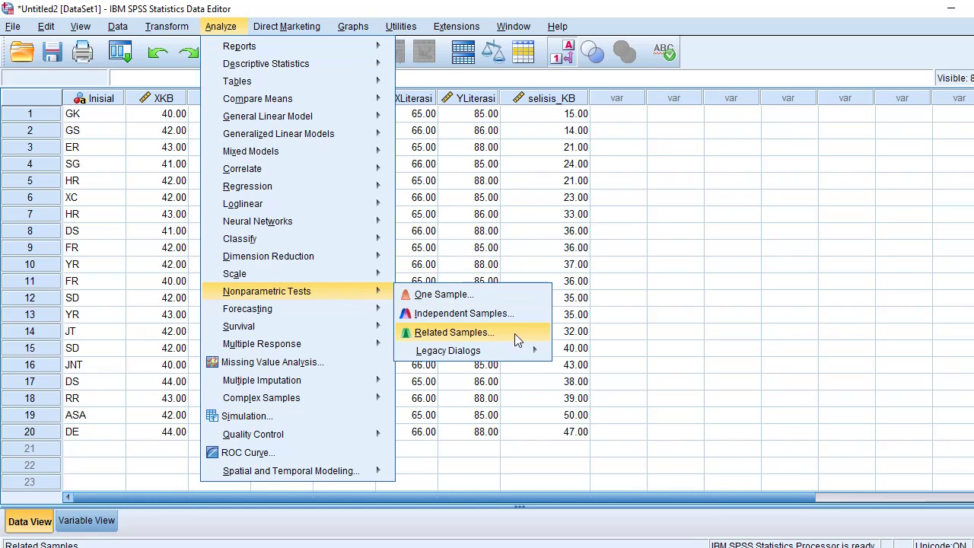
pyautogui.moveTo(530, 355)
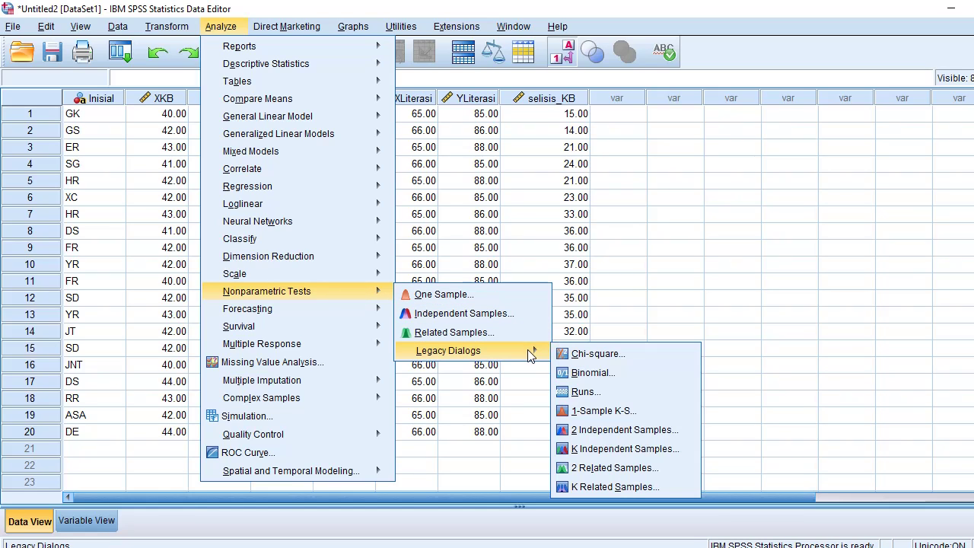
pyautogui.click(652, 410)
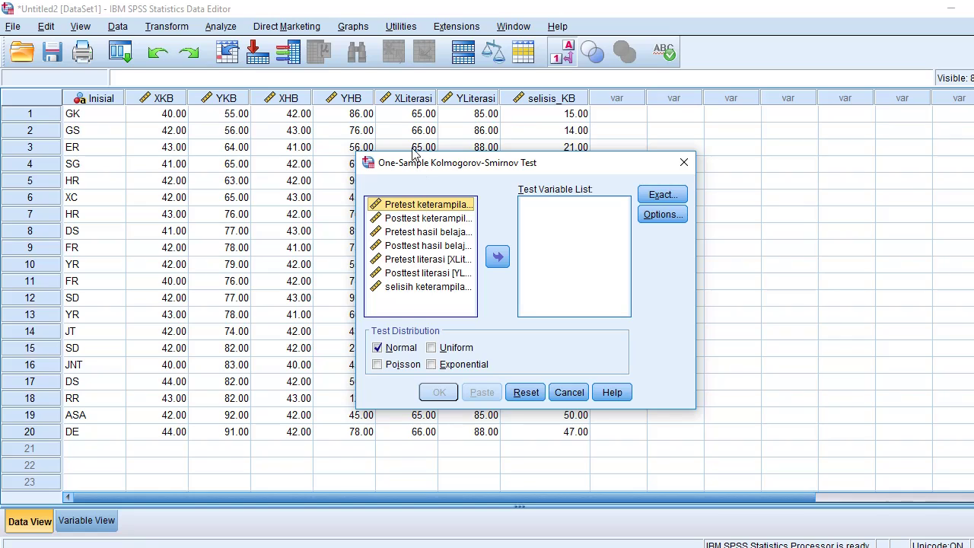
pyautogui.click(392, 291)
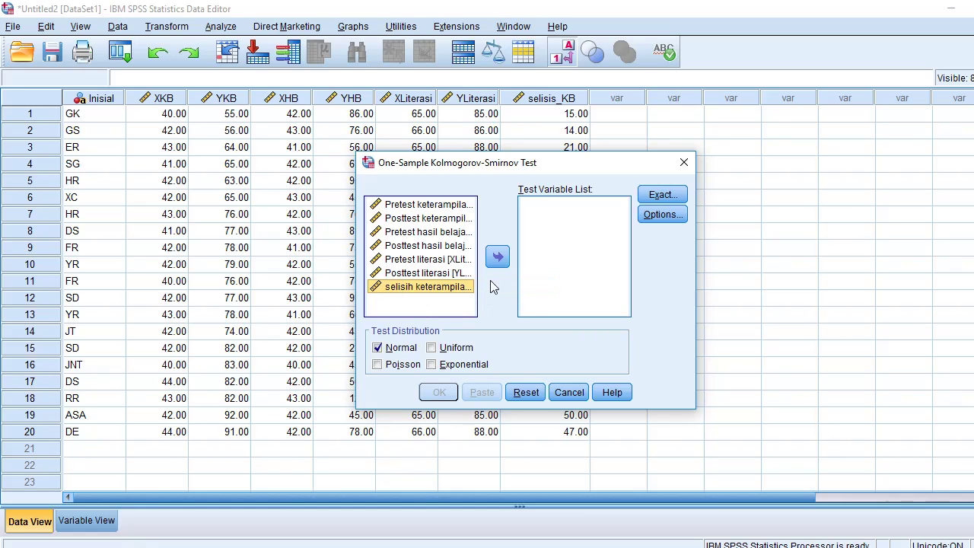
pyautogui.click(497, 258)
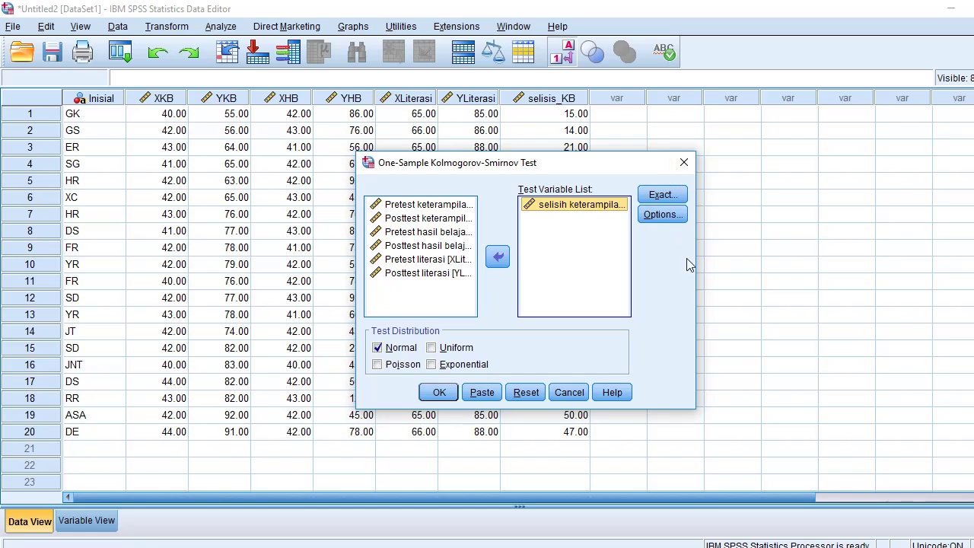
pyautogui.click(440, 392)
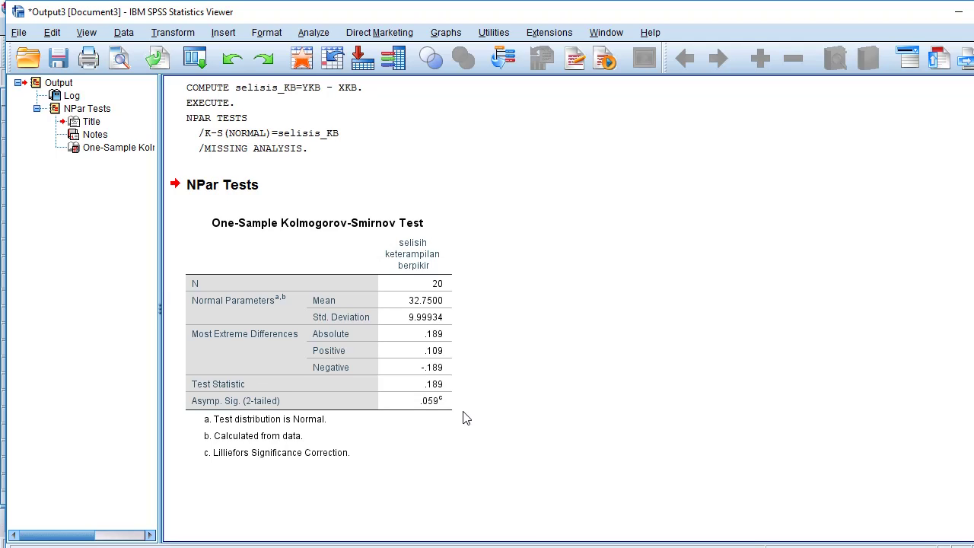
pyautogui.click(429, 426)
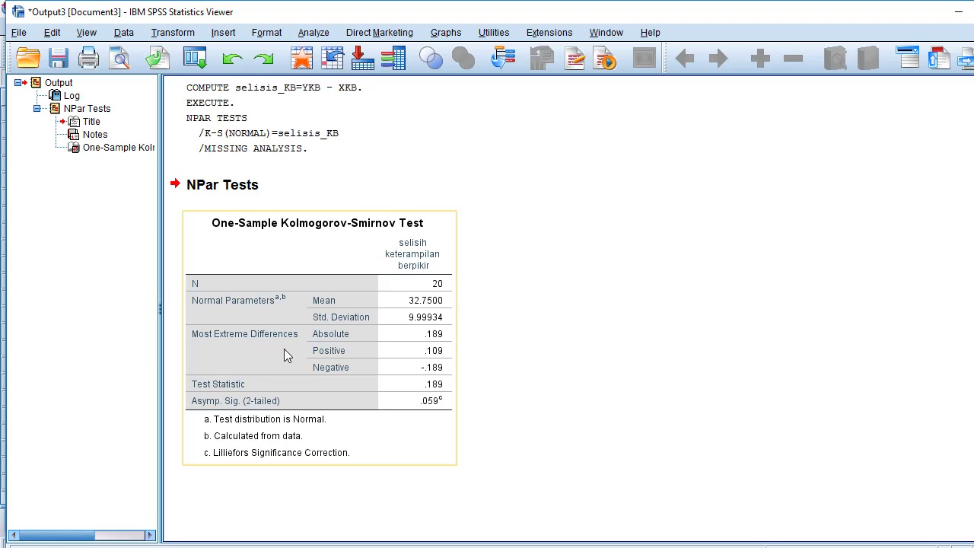
pyautogui.click(479, 396)
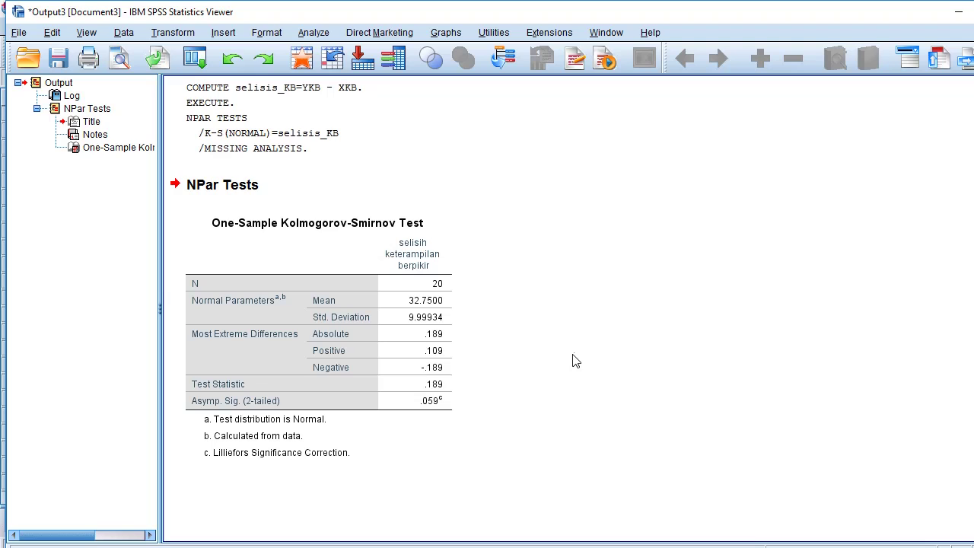
# Step: Start a Paired-Samples T Test and add Pretest keterampilan berpikir [XKB] as the first variable of pair 1
pyautogui.click(316, 32)
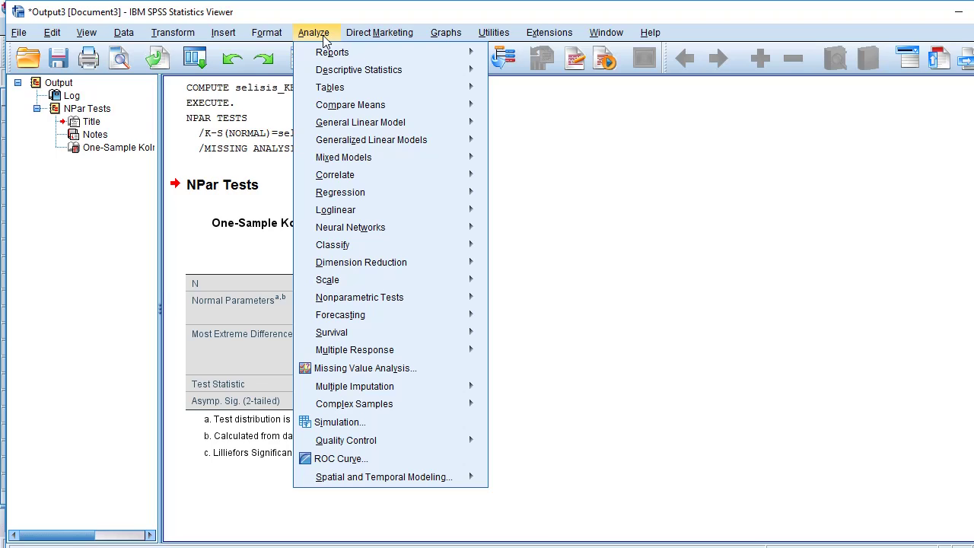
pyautogui.moveTo(428, 108)
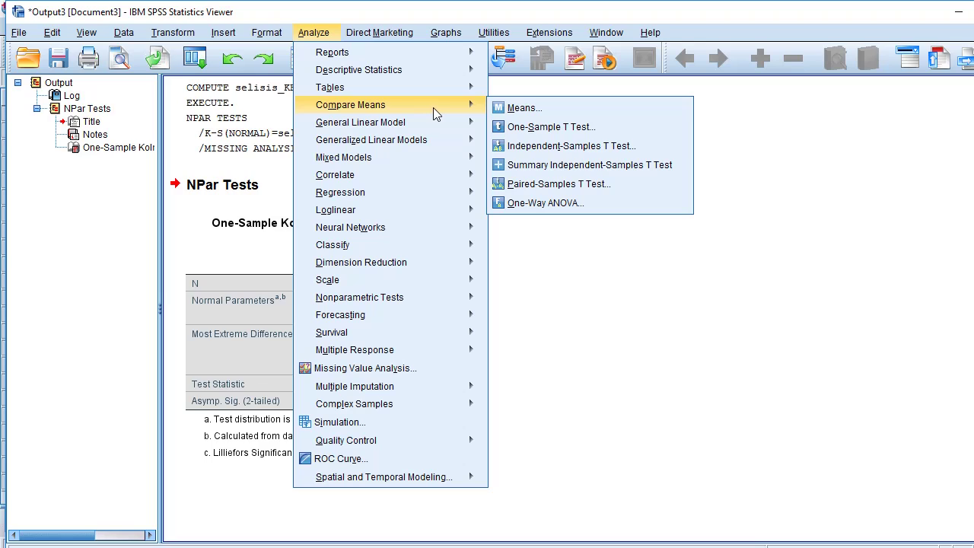
pyautogui.click(635, 184)
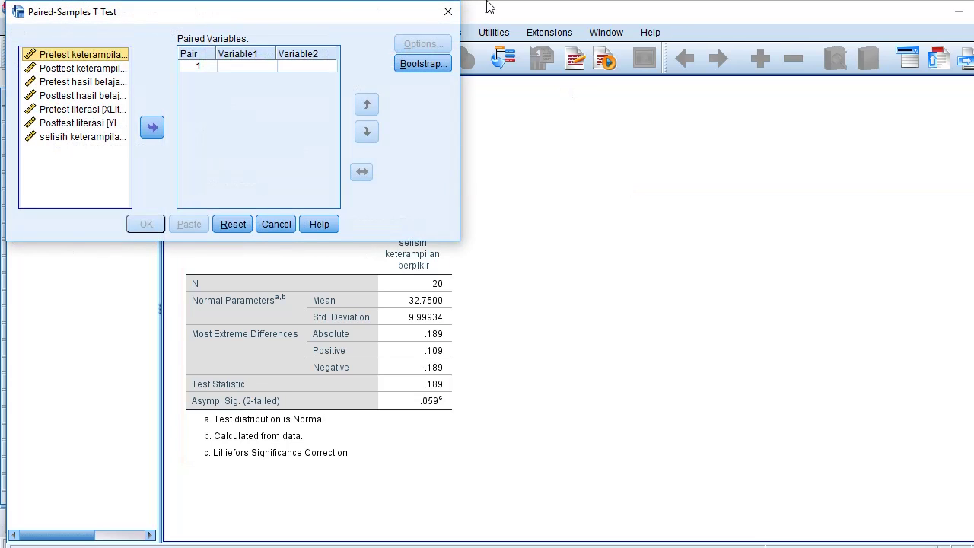
pyautogui.moveTo(83, 18); pyautogui.dragTo(471, 140)
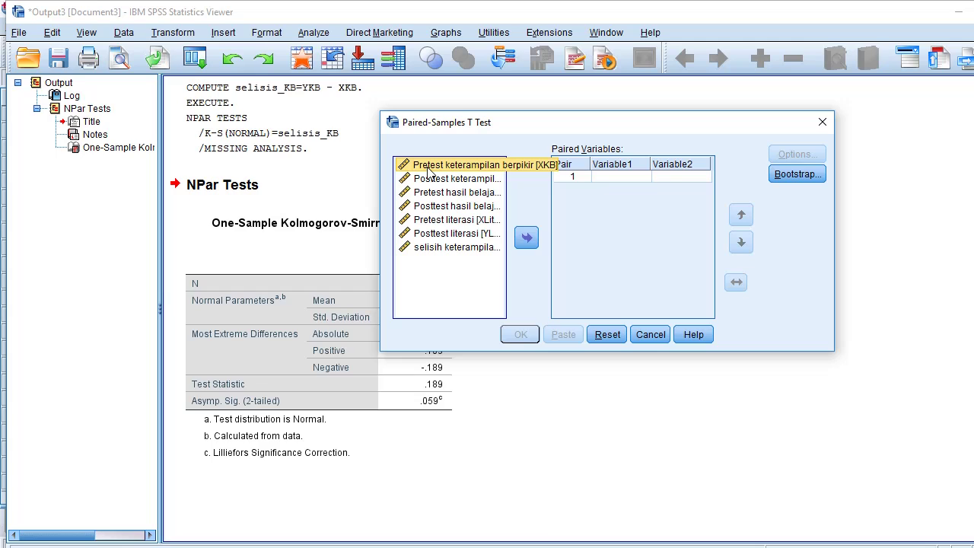
pyautogui.click(520, 241)
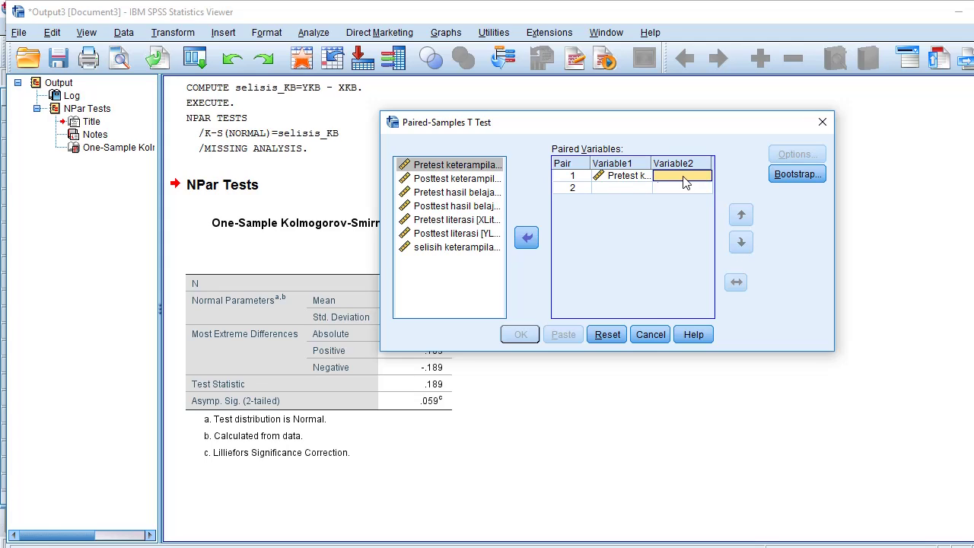
# Step: Add the posttest keterampilan berpikir variable (YKB) as the second variable of pair 1
pyautogui.click(636, 193)
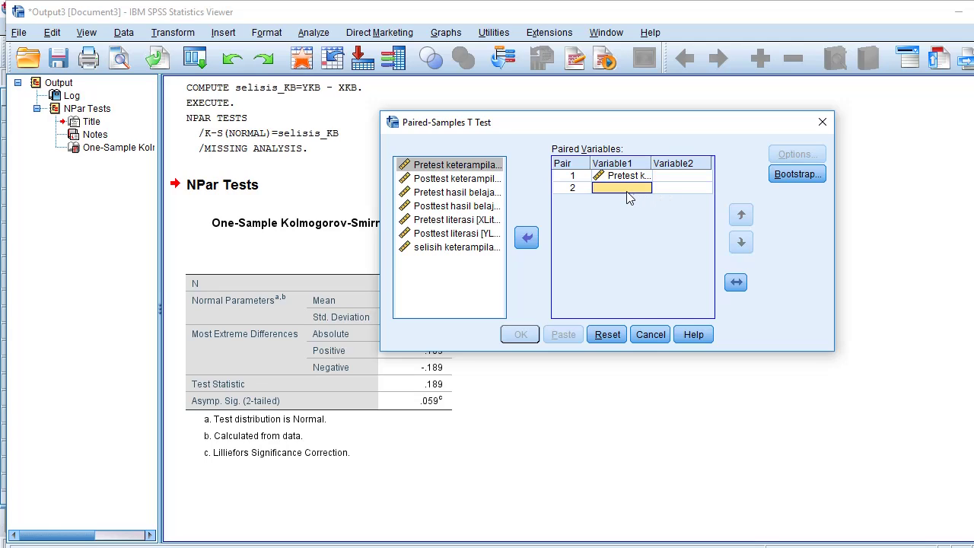
pyautogui.click(679, 177)
pyautogui.click(689, 187)
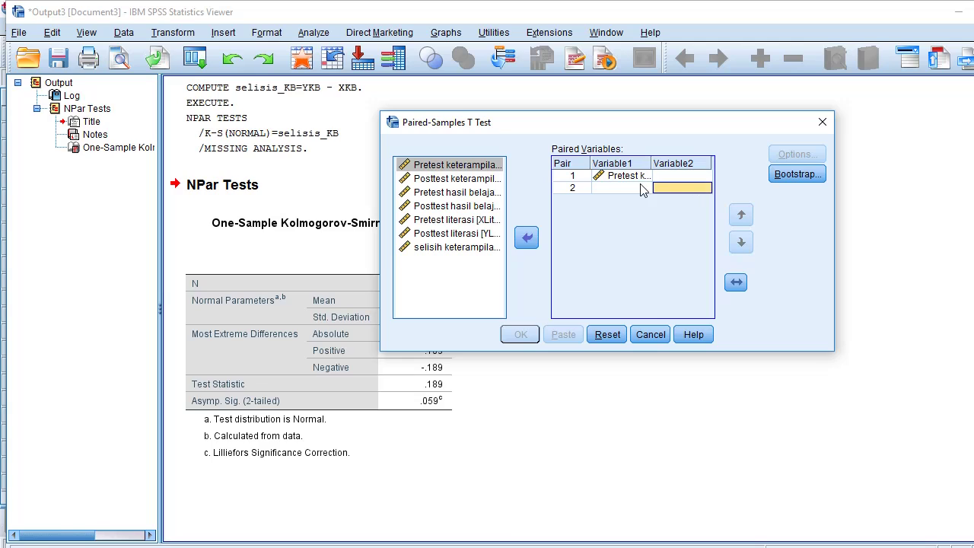
pyautogui.click(636, 189)
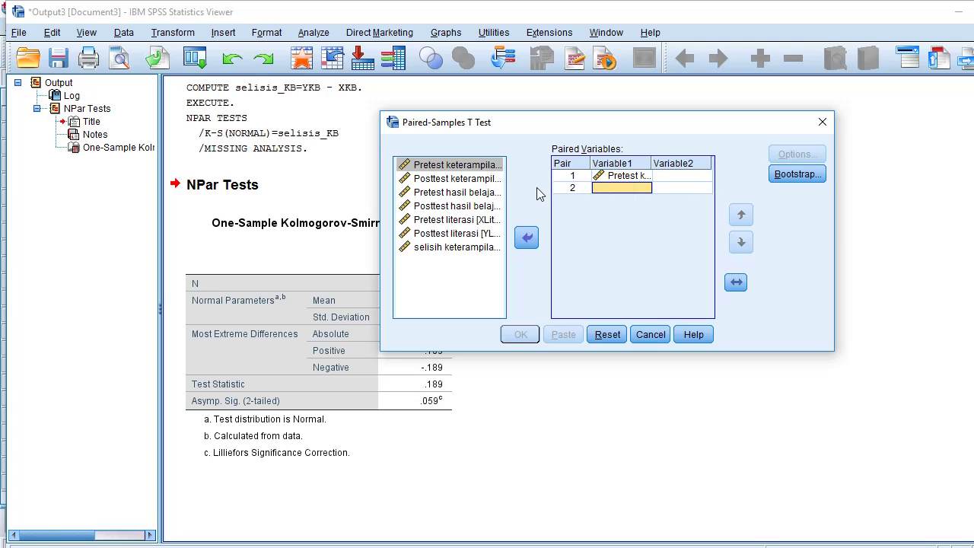
pyautogui.click(679, 179)
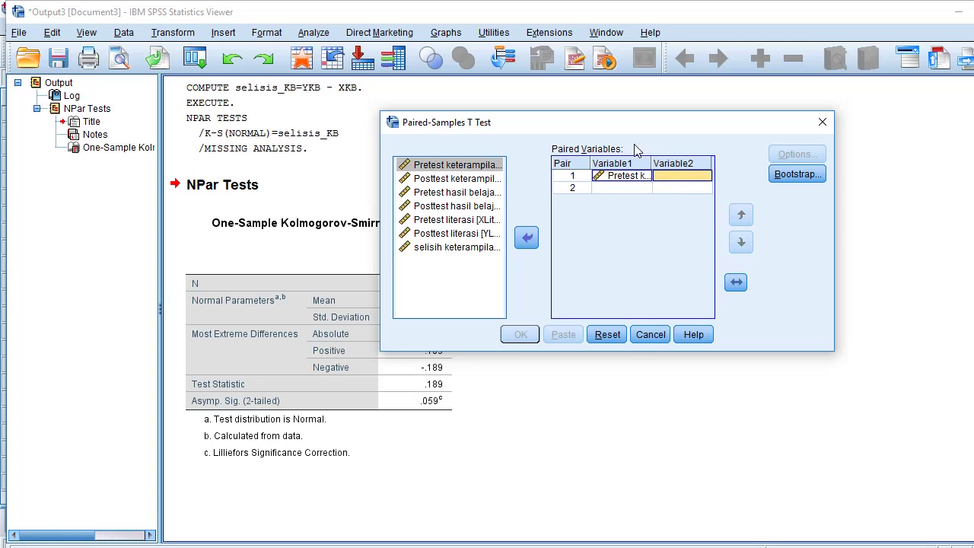
pyautogui.click(486, 180)
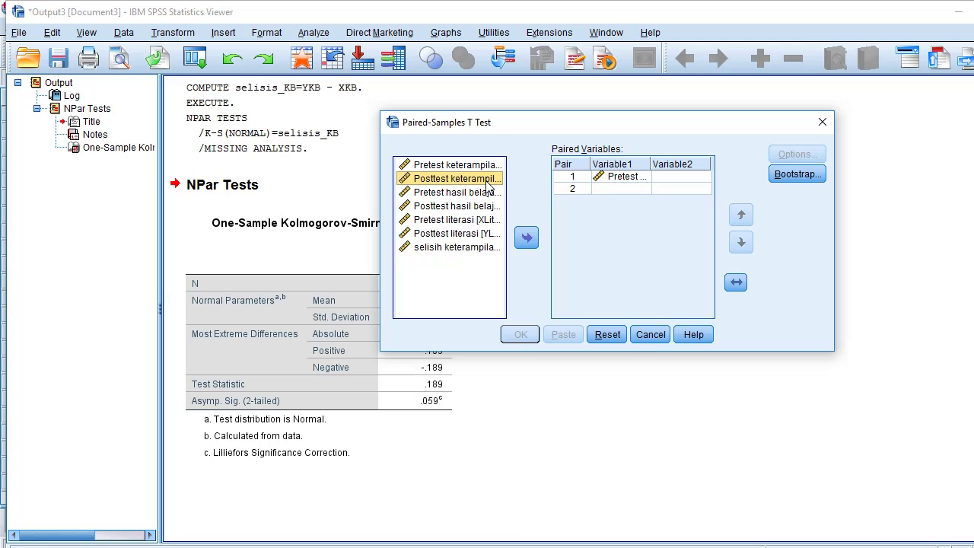
pyautogui.click(527, 239)
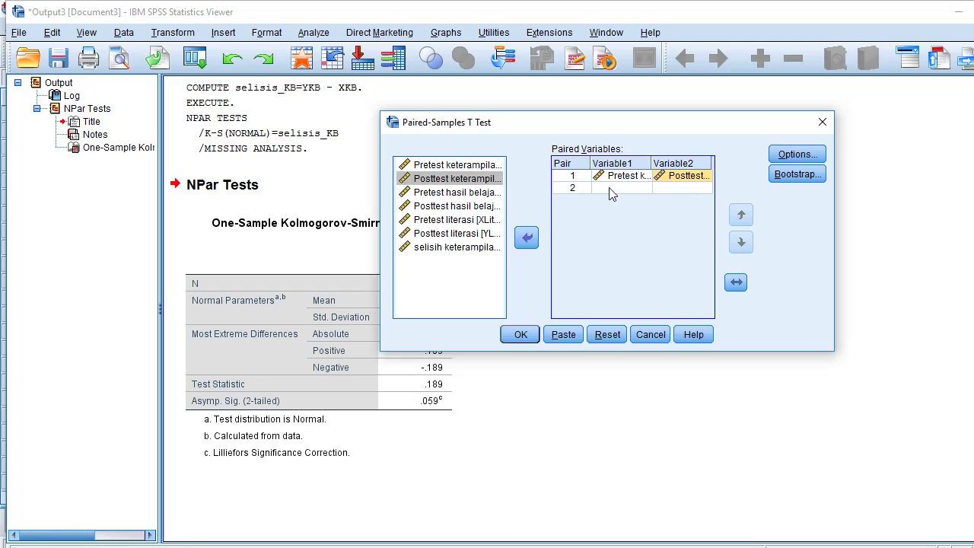
pyautogui.click(495, 193)
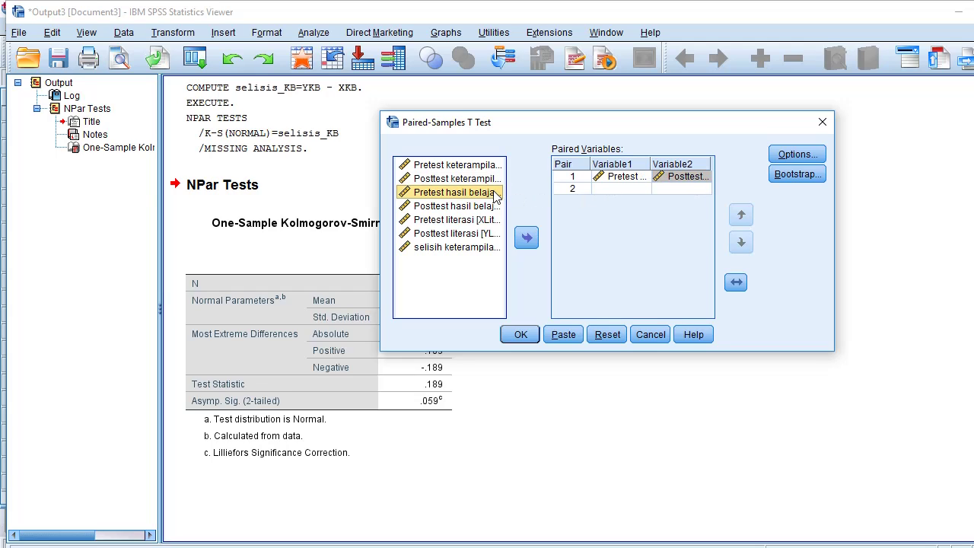
pyautogui.click(526, 237)
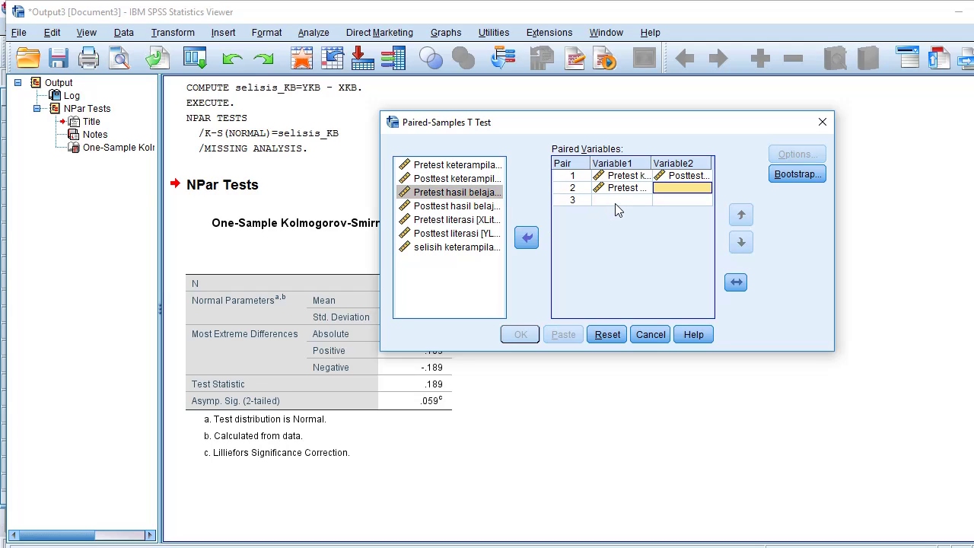
pyautogui.click(615, 188)
pyautogui.click(527, 236)
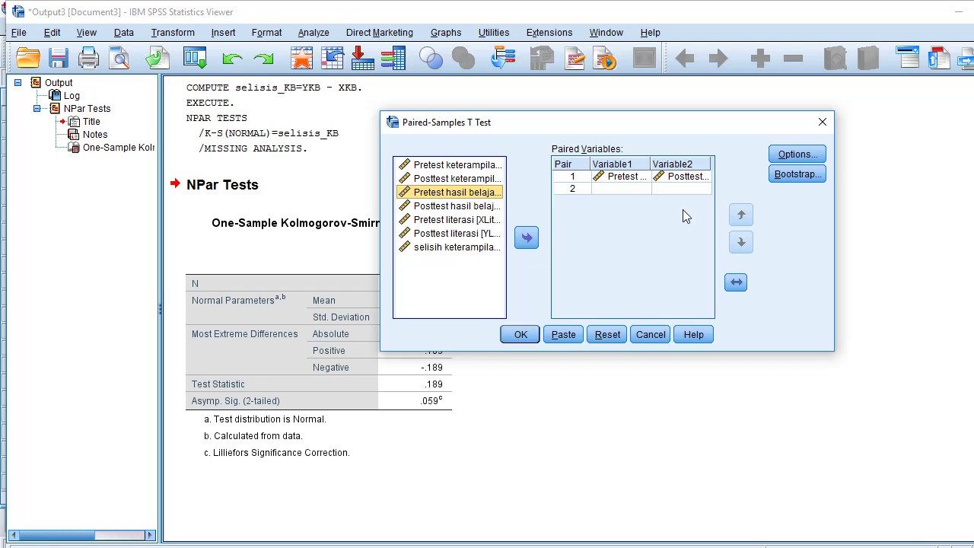
# Step: Run the paired t-test and review its statistics, correlations and test tables, along with the Kolmogorov-Smirnov table
pyautogui.click(521, 335)
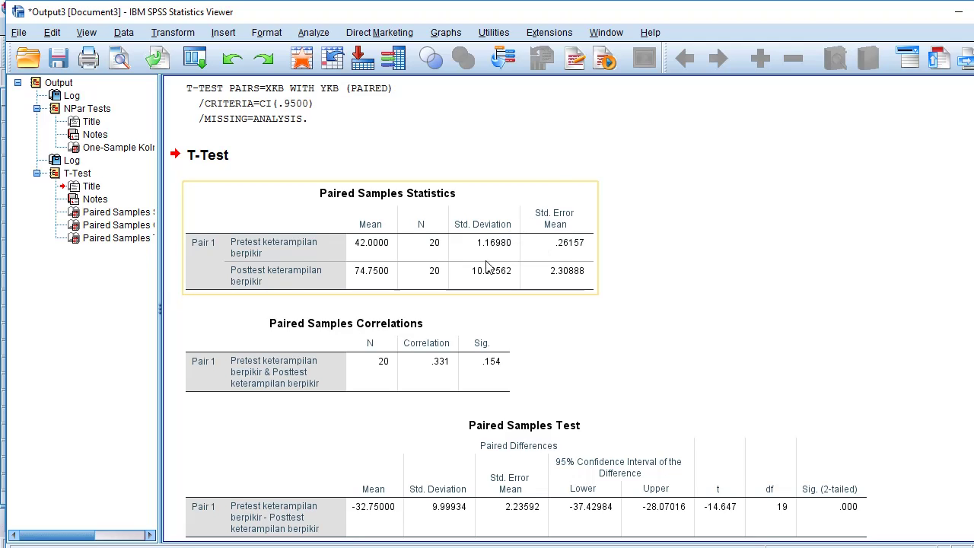
pyautogui.scroll(-1, 487, 266)
pyautogui.click(313, 230)
pyautogui.click(342, 327)
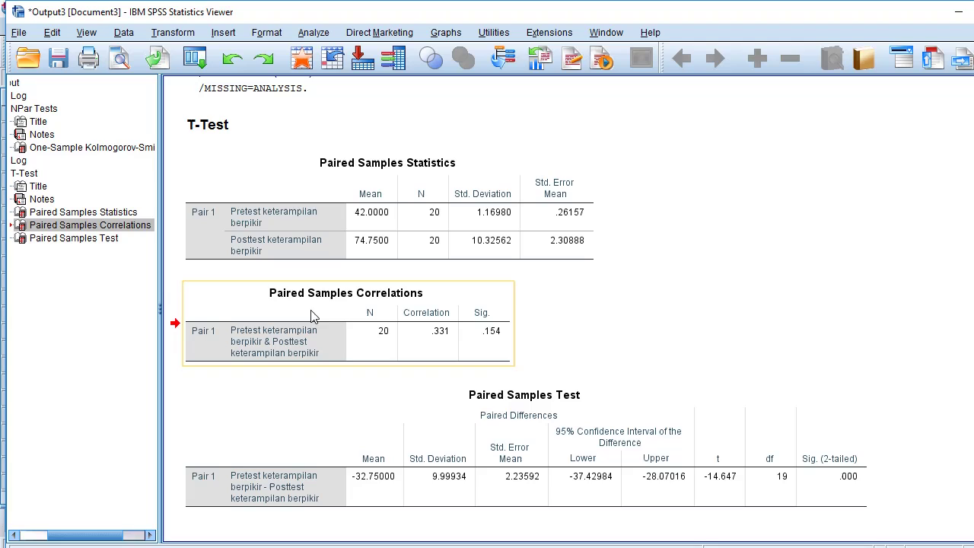
pyautogui.click(374, 444)
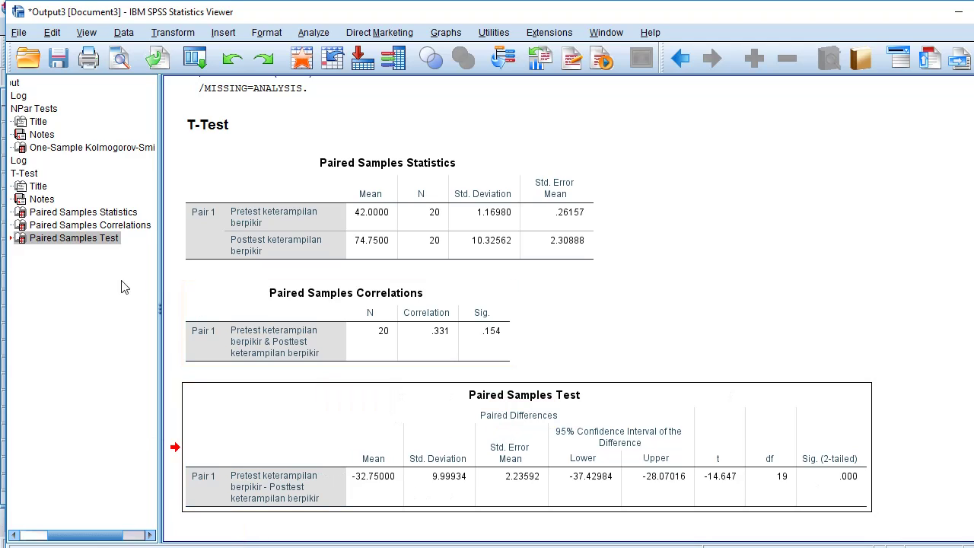
pyautogui.click(43, 238)
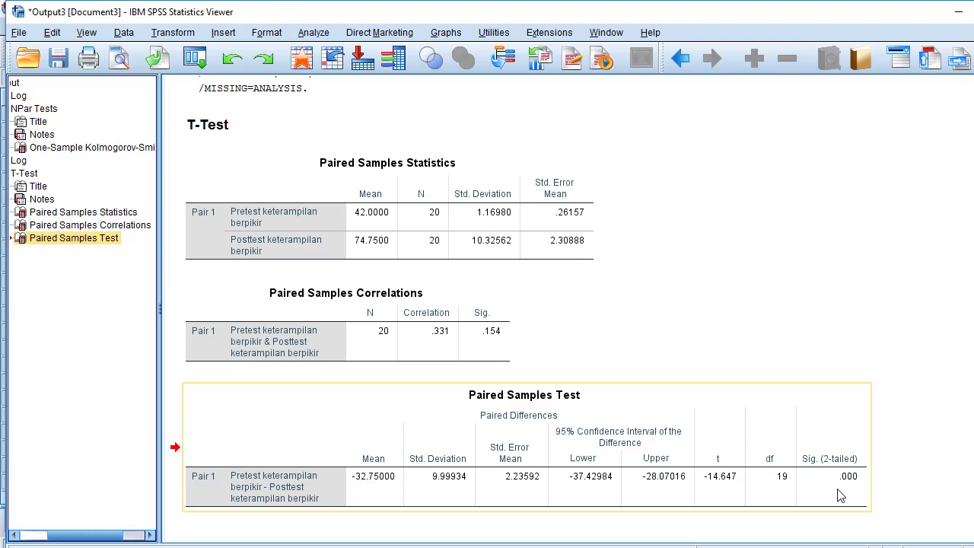
pyautogui.click(122, 148)
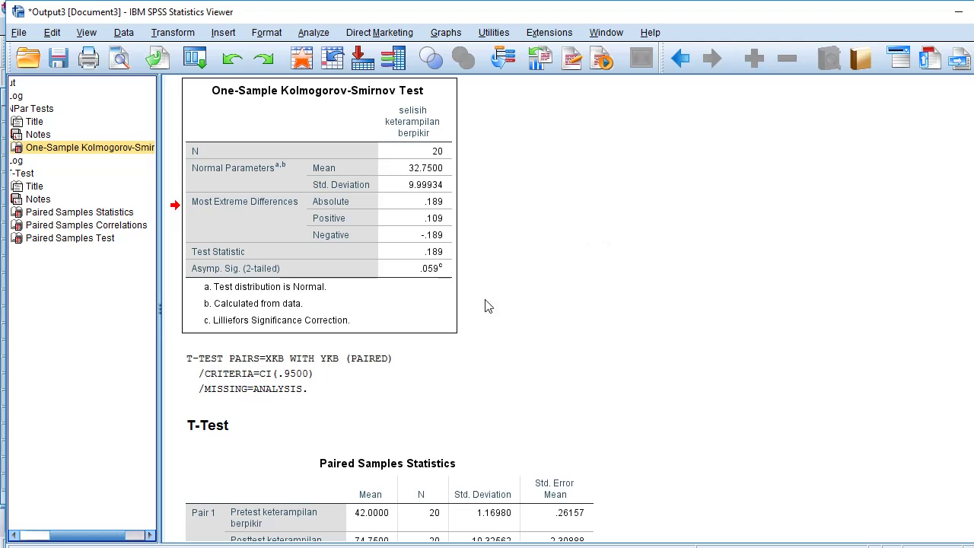
# Step: Return to the data set, start Compute Variable and set the target variable name to selisis_HB
pyautogui.click(323, 547)
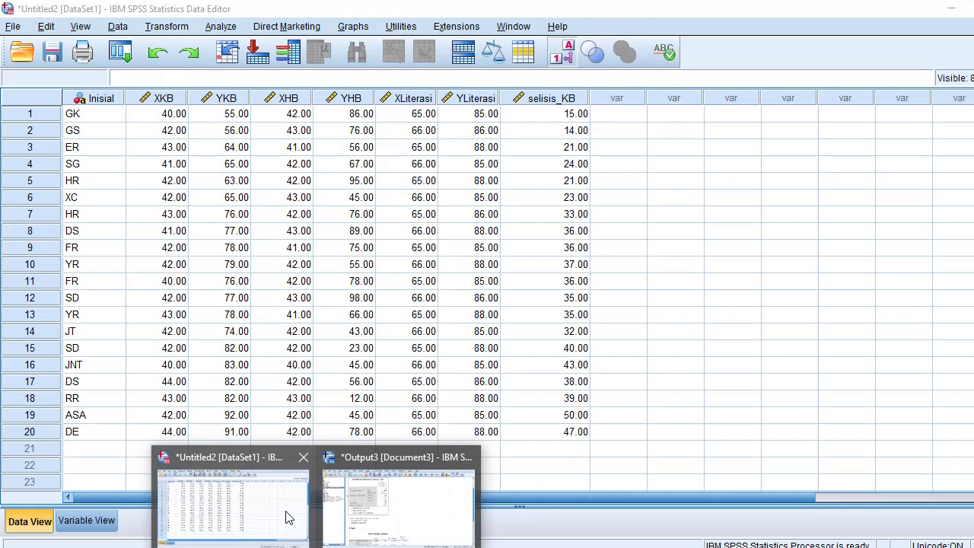
pyautogui.click(283, 514)
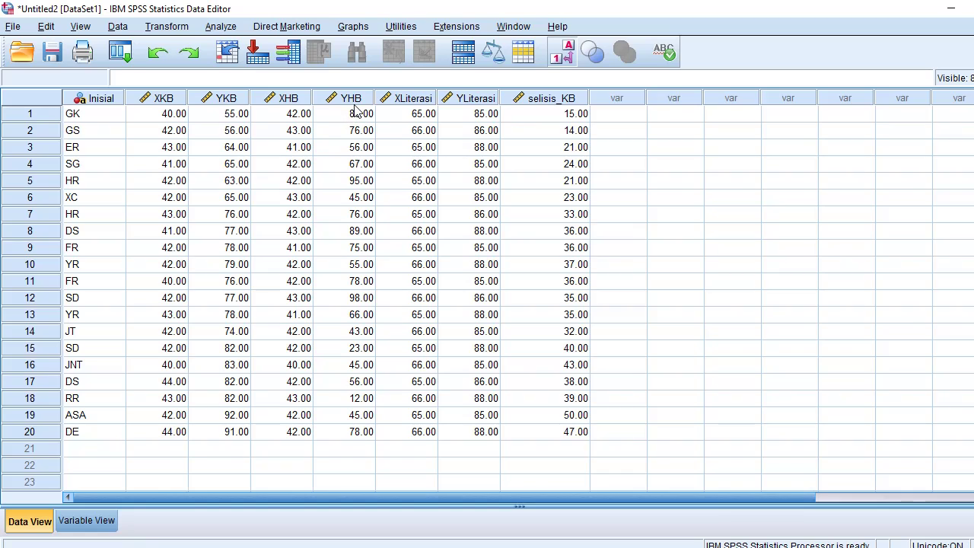
pyautogui.moveTo(356, 110)
pyautogui.click(167, 27)
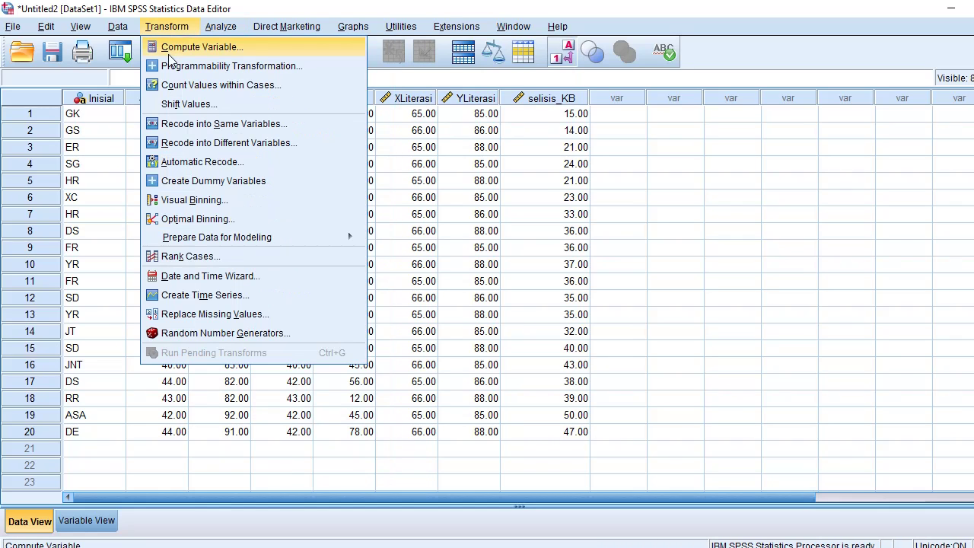
pyautogui.click(172, 48)
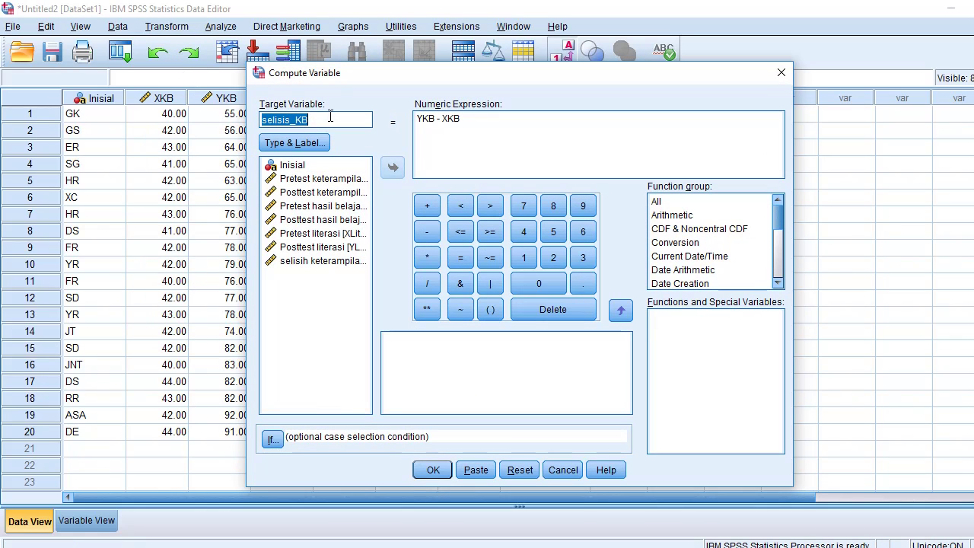
pyautogui.click(311, 121)
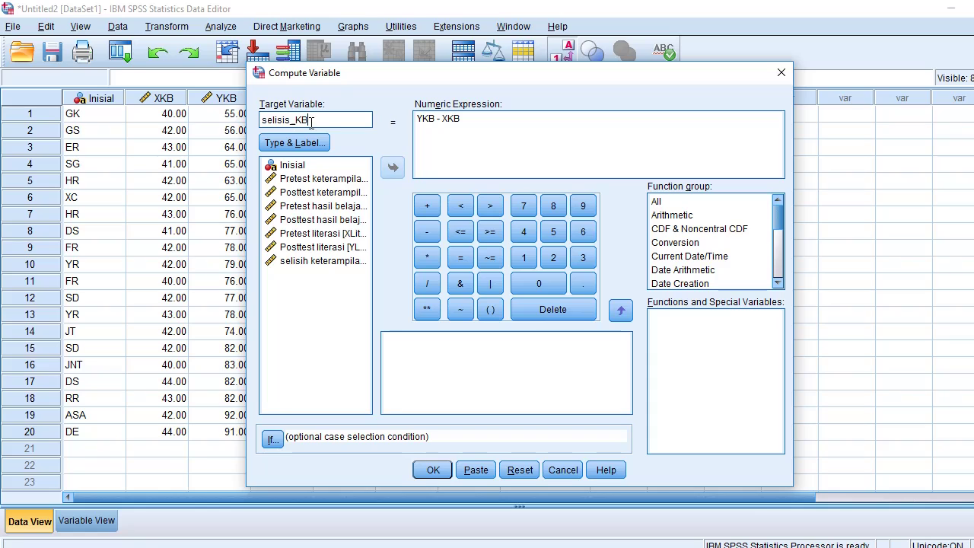
pyautogui.press('BackSpace')
pyautogui.press('BackSpace')
pyautogui.write('HB')
# Step: Replace the numeric expression with YHB - XHB and compute the new variable
pyautogui.moveTo(505, 131); pyautogui.dragTo(420, 119)
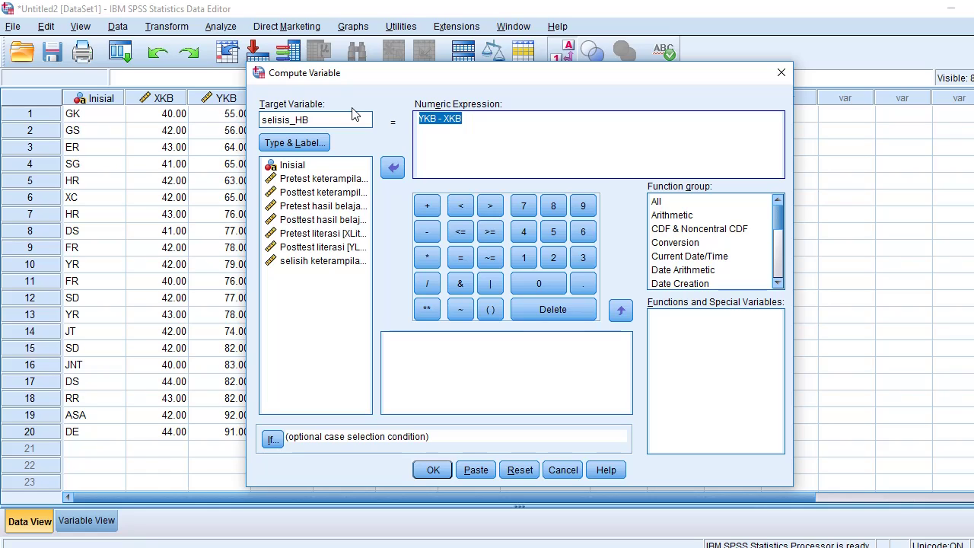
pyautogui.press('BackSpace')
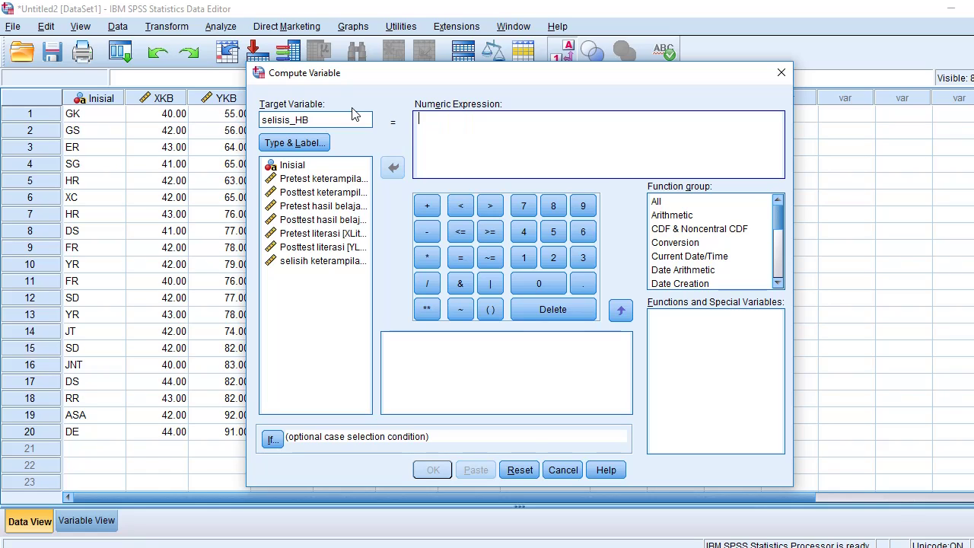
pyautogui.click(325, 223)
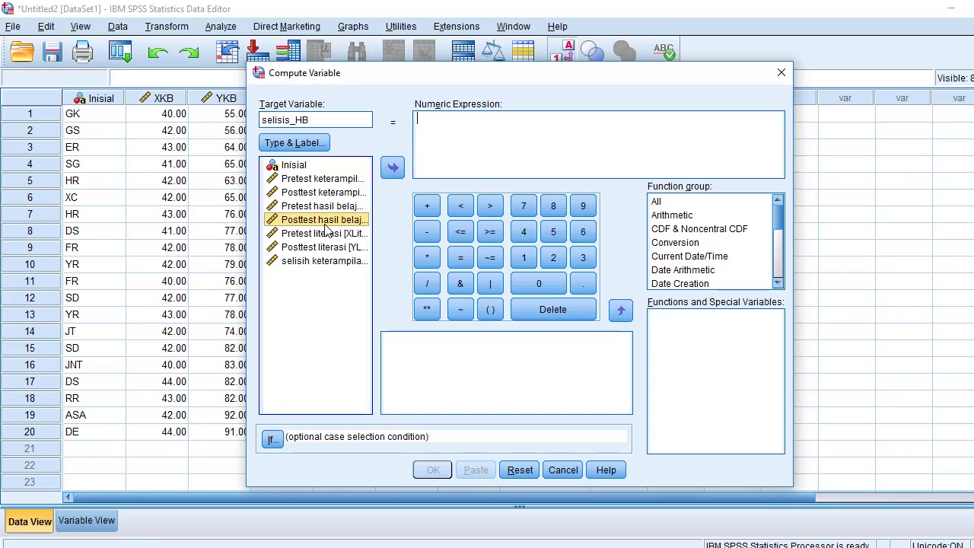
pyautogui.click(393, 168)
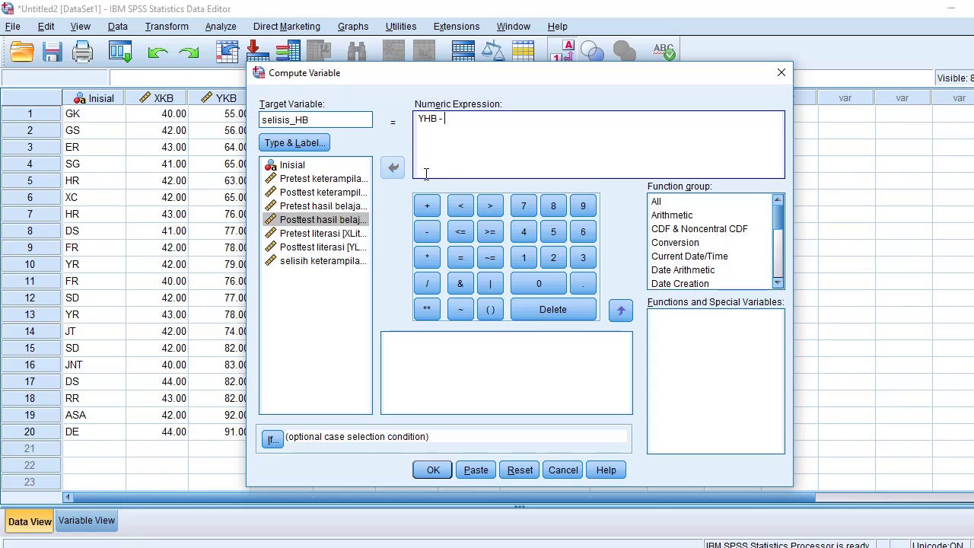
pyautogui.click(350, 206)
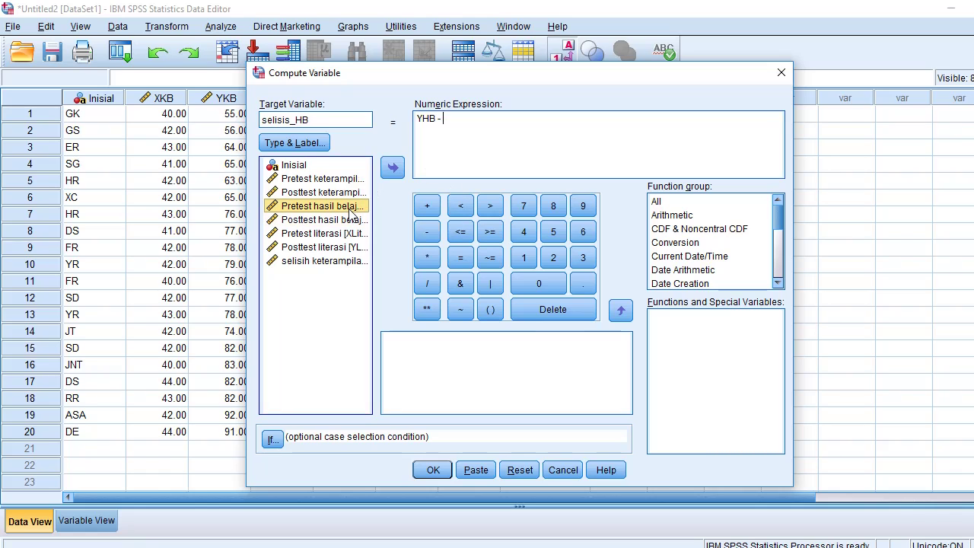
pyautogui.click(393, 171)
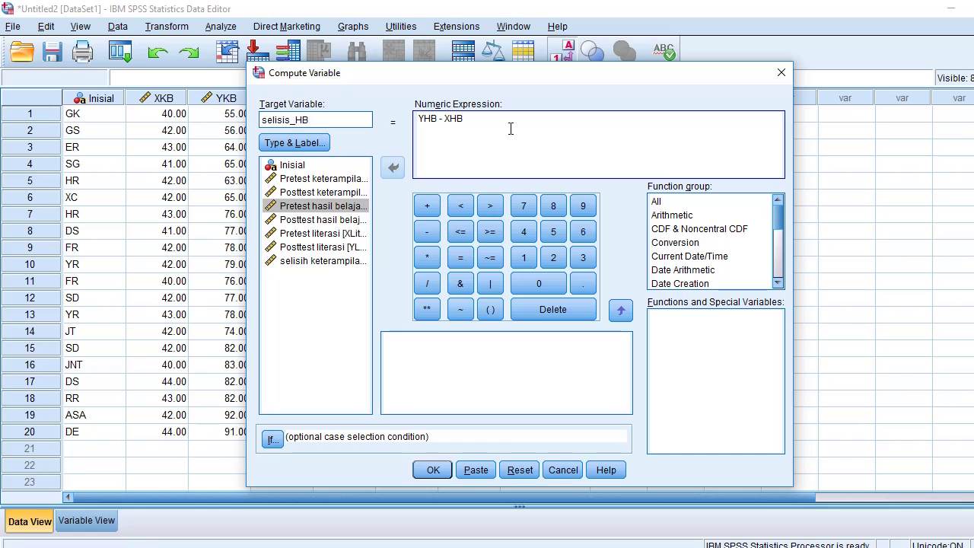
pyautogui.click(435, 471)
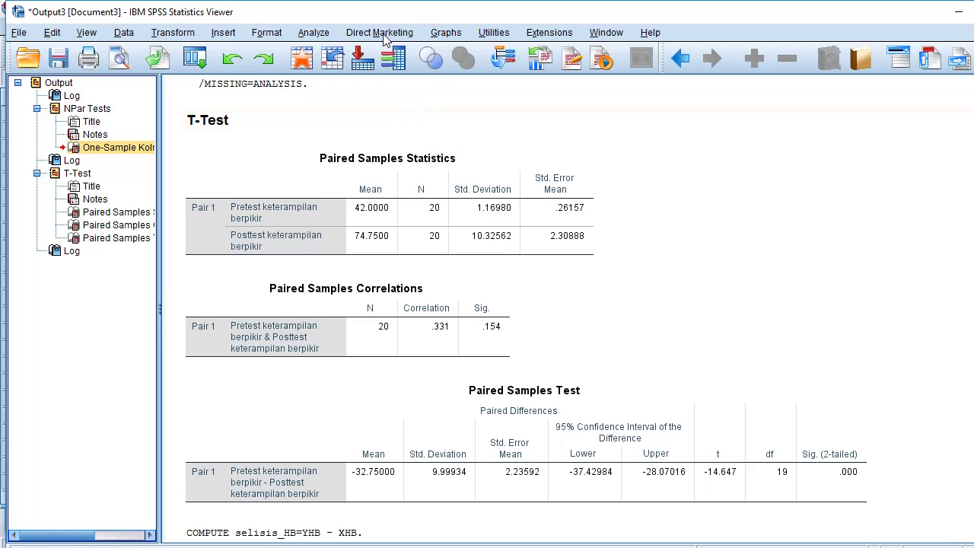
# Step: Start the Explore analysis and add selisis_HB as the dependent variable
pyautogui.click(327, 38)
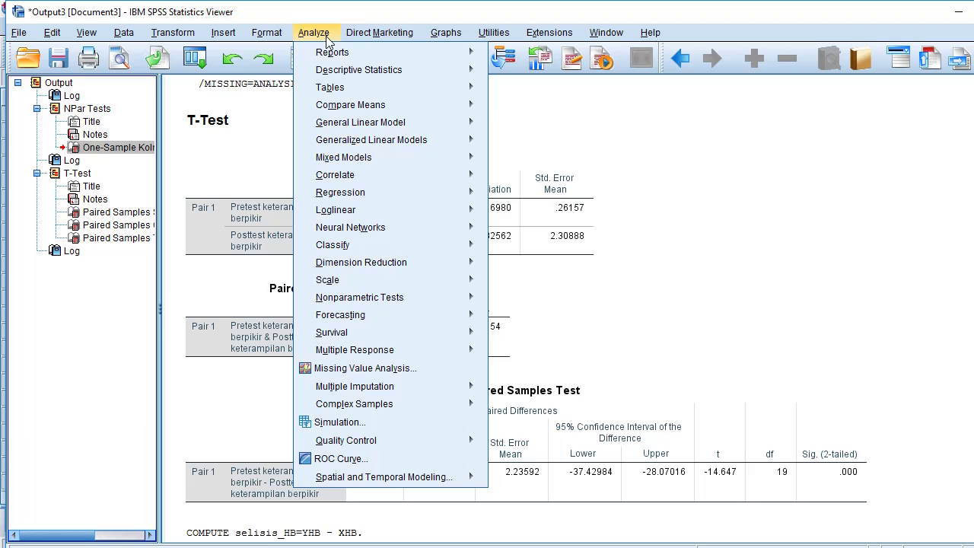
pyautogui.moveTo(407, 303)
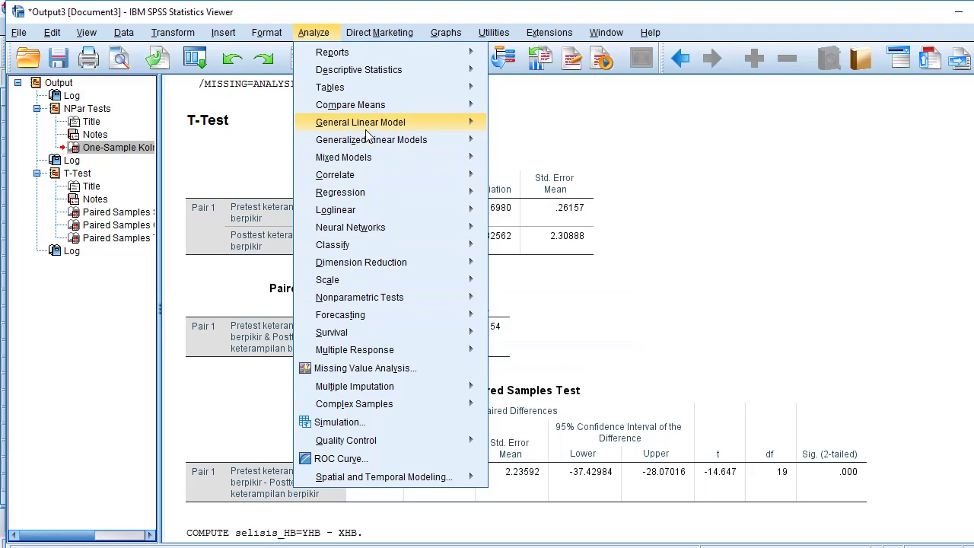
pyautogui.moveTo(405, 71)
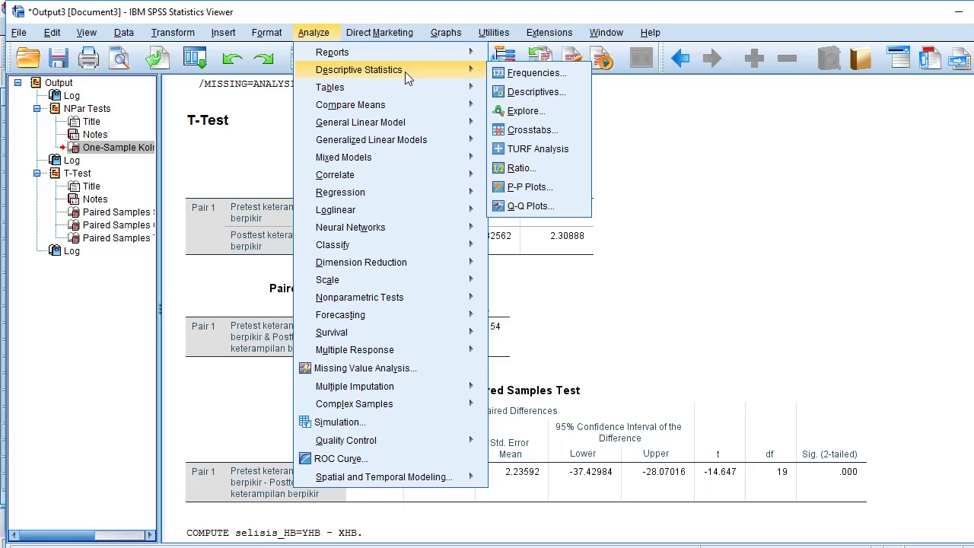
pyautogui.click(558, 111)
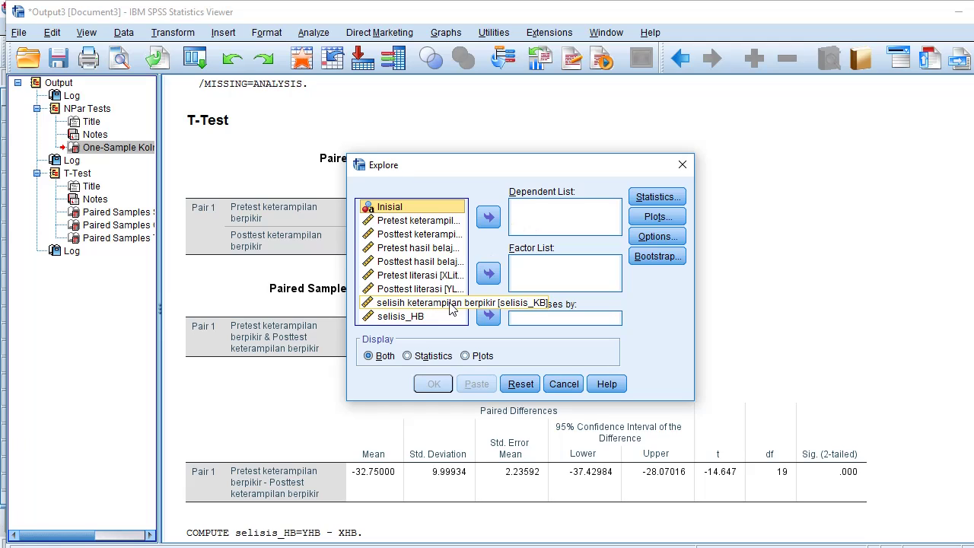
pyautogui.click(418, 318)
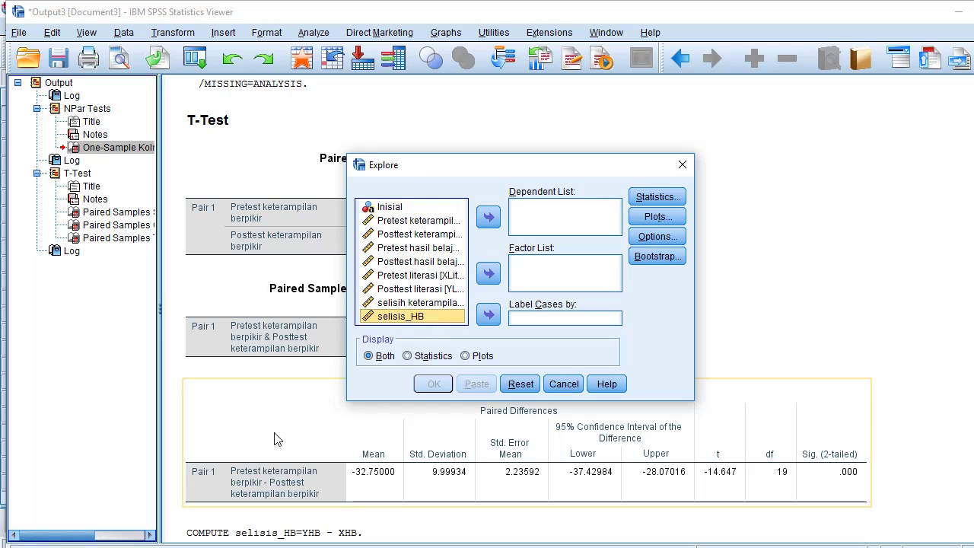
pyautogui.click(489, 219)
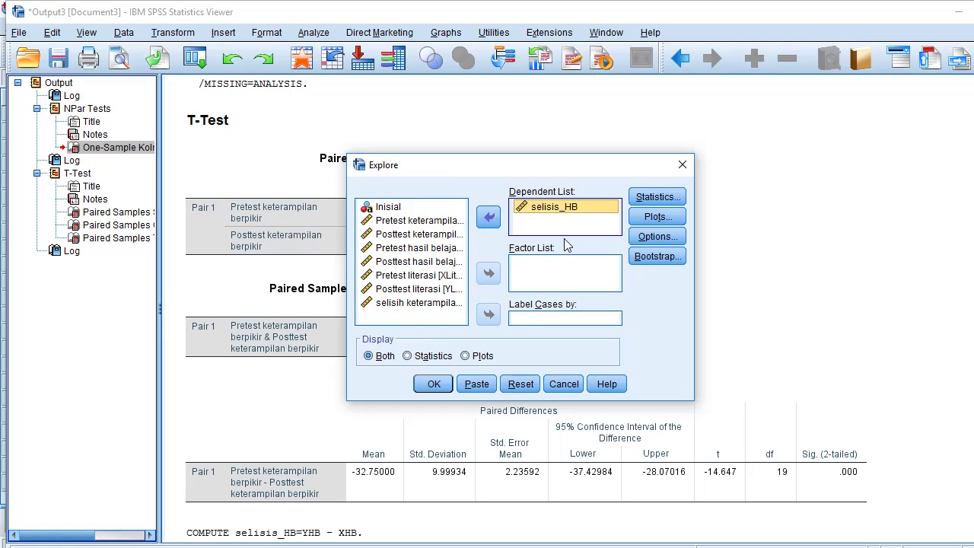
# Step: Set the Explore plots to no boxplots, no stem-and-leaf and normality plots with tests, and run the analysis
pyautogui.click(672, 220)
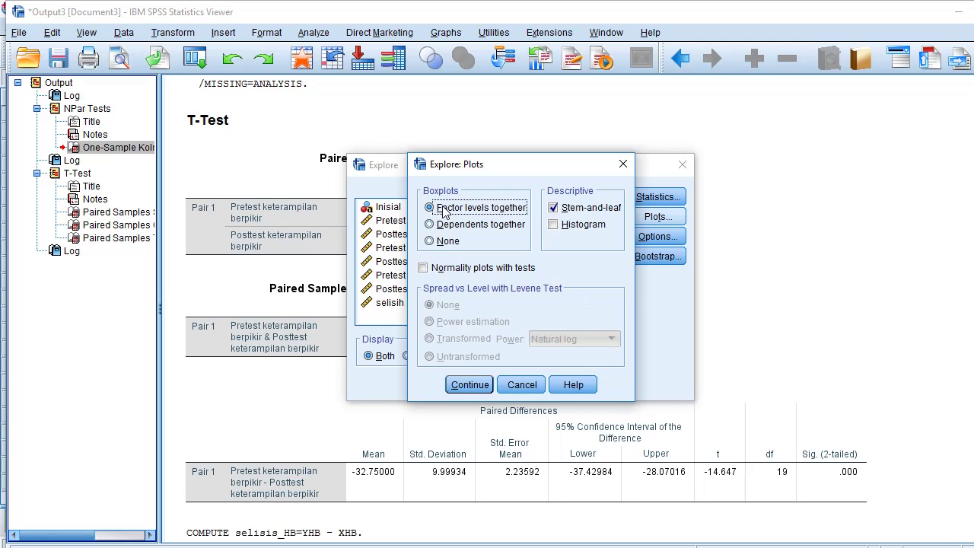
pyautogui.click(449, 241)
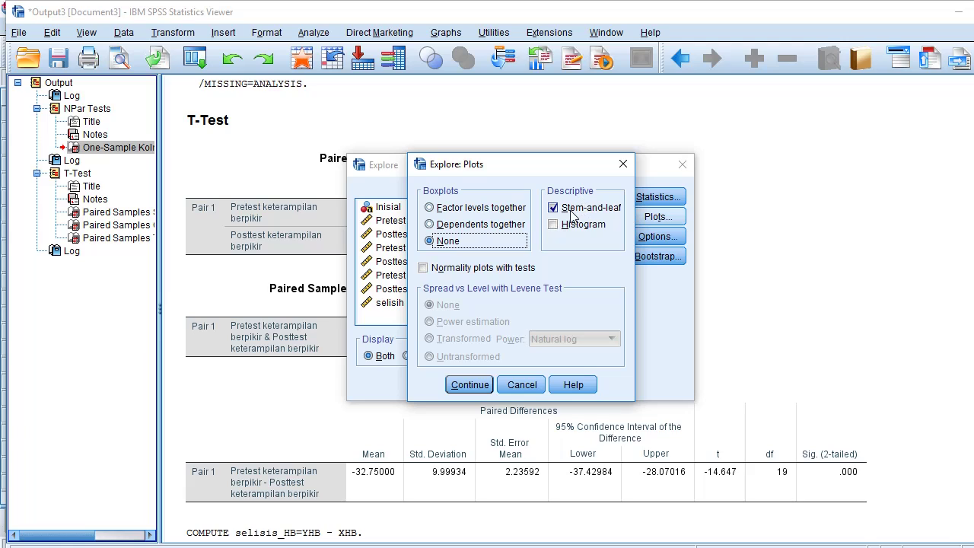
pyautogui.click(553, 208)
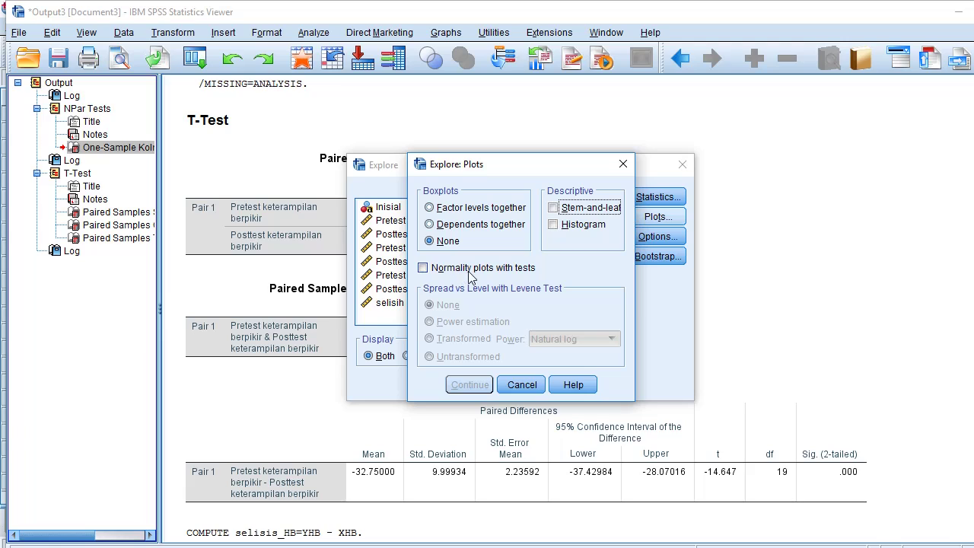
pyautogui.click(421, 268)
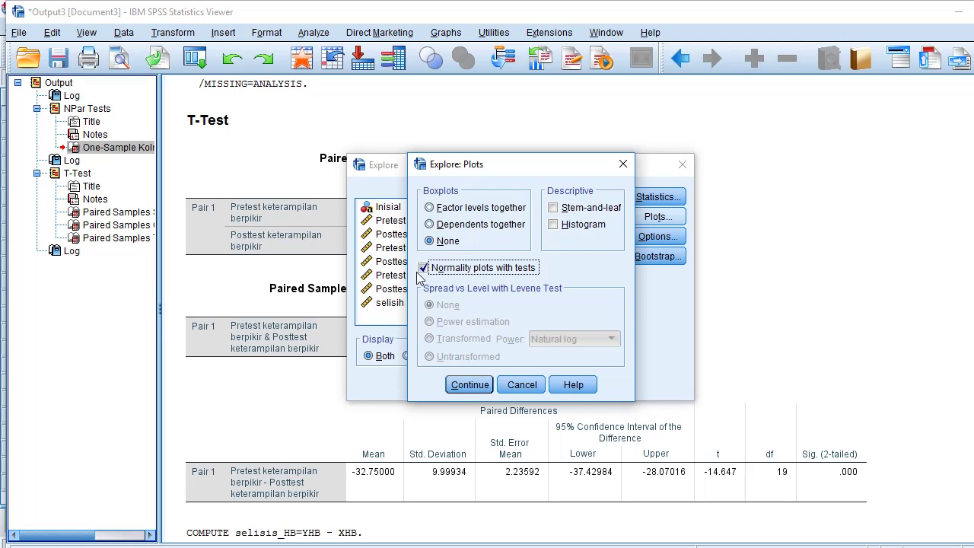
pyautogui.click(428, 267)
pyautogui.click(424, 267)
pyautogui.click(471, 385)
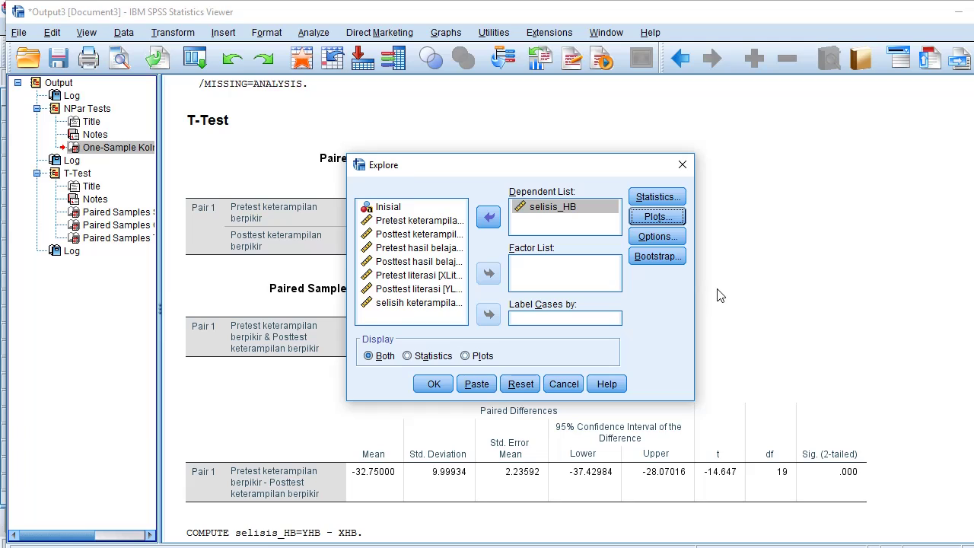
pyautogui.click(431, 385)
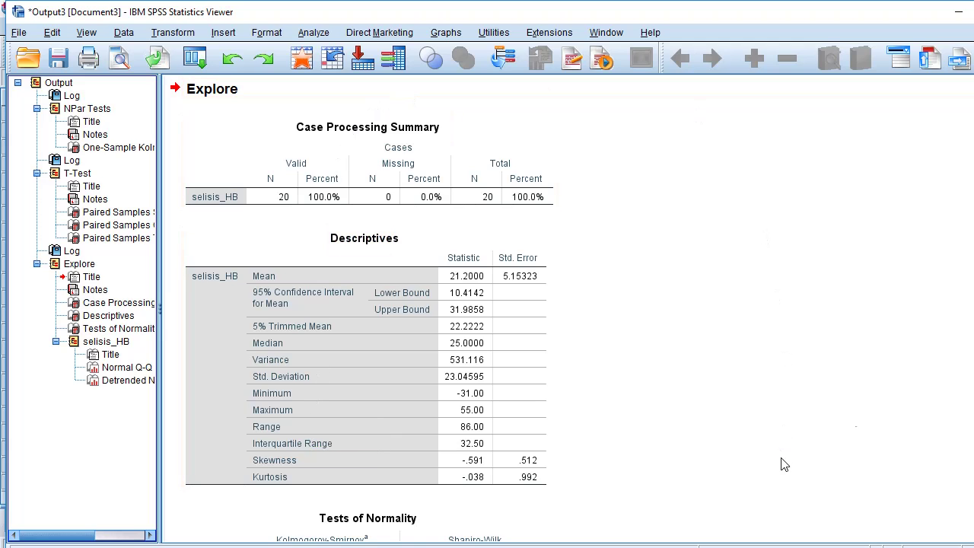
# Step: Examine the Tests of Normality table for selisis_HB and compare it with the One-Sample Kolmogorov-Smirnov Test table
pyautogui.click(274, 124)
pyautogui.click(605, 180)
pyautogui.click(81, 332)
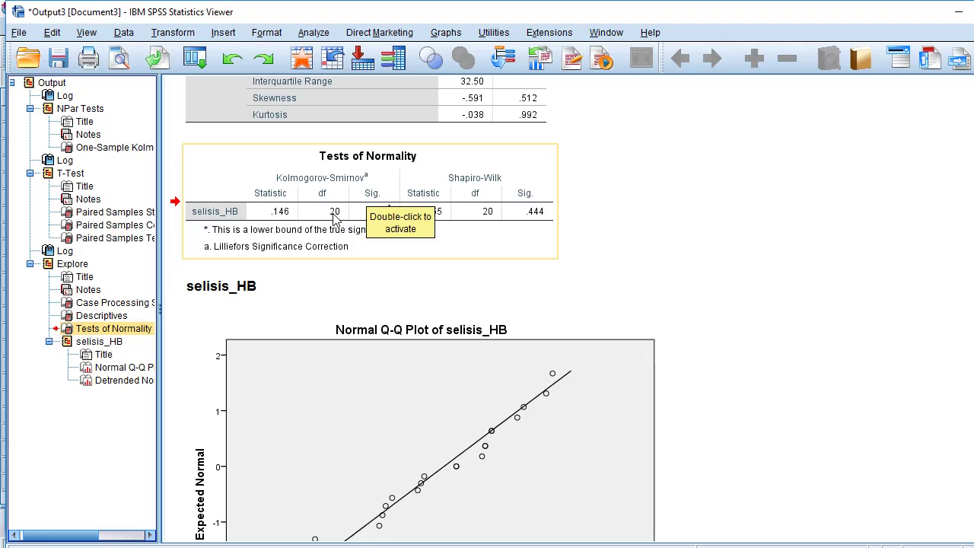
pyautogui.click(456, 247)
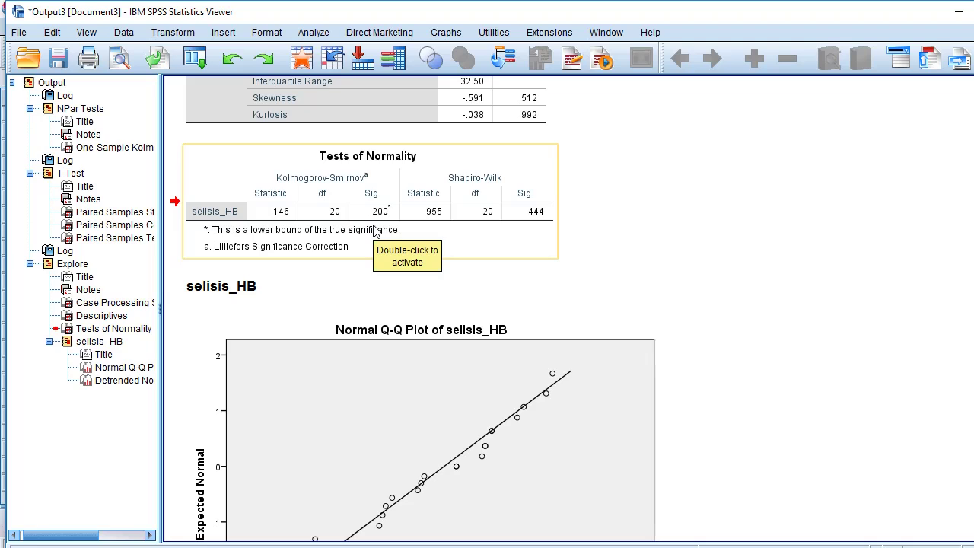
pyautogui.click(133, 149)
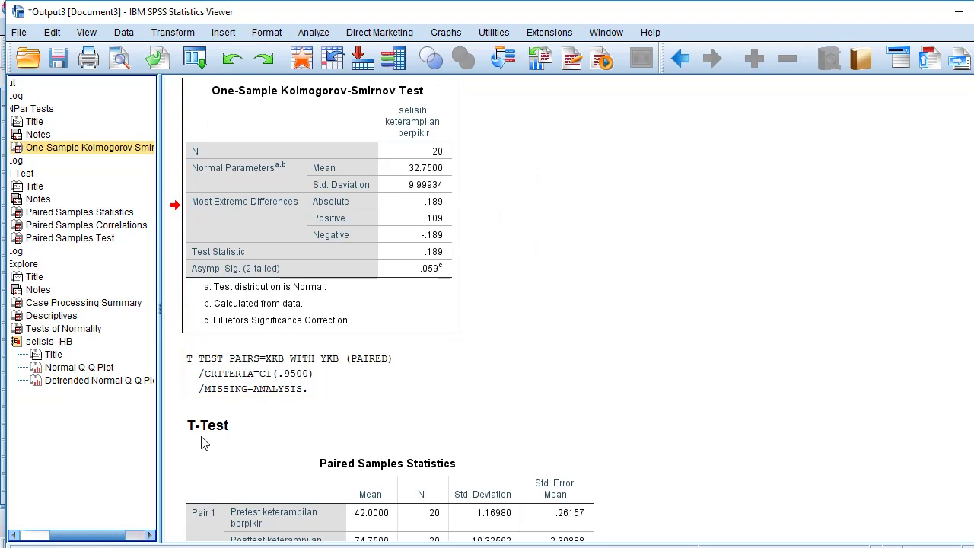
pyautogui.click(81, 332)
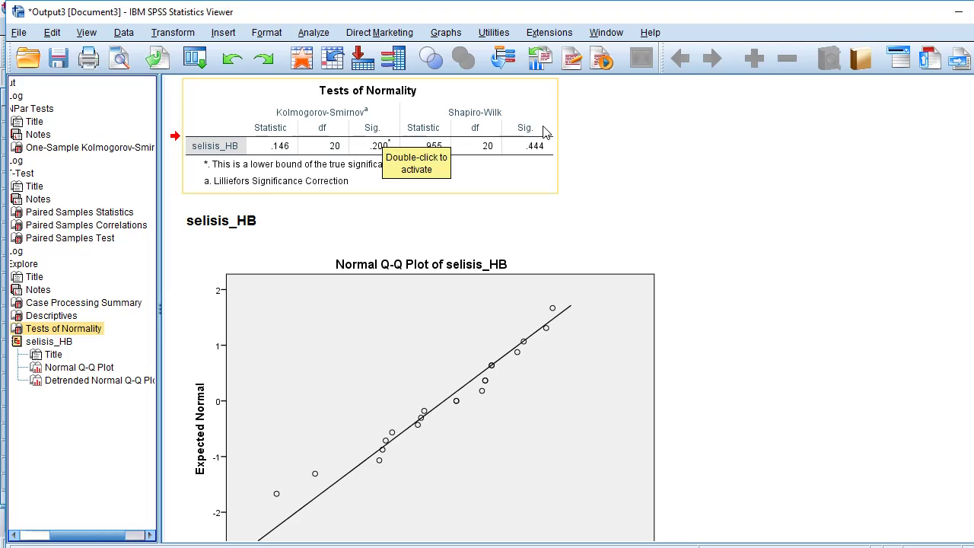
pyautogui.click(632, 163)
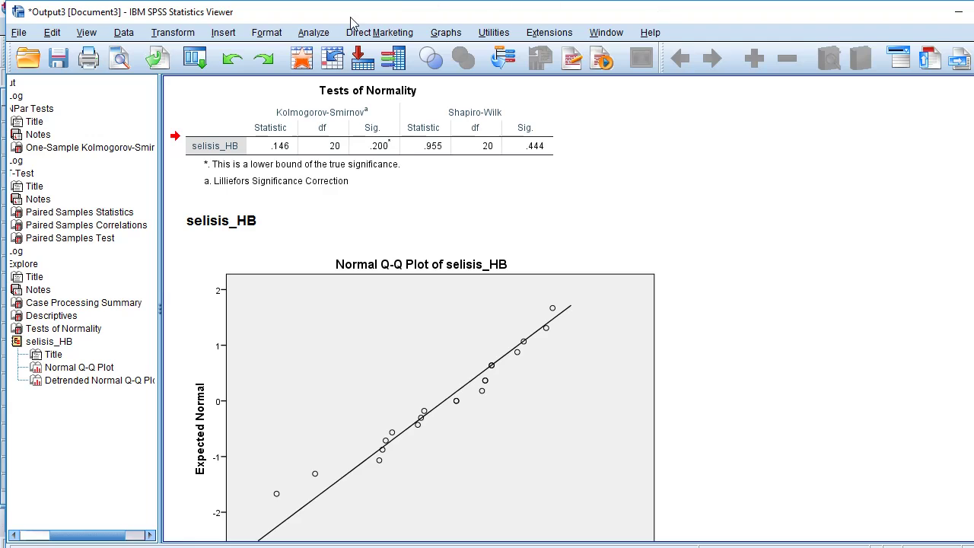
# Step: Start a Paired-Samples T Test, reset the previous pair and add the pretest hasil belajar variable as pair 1's first variable
pyautogui.click(313, 34)
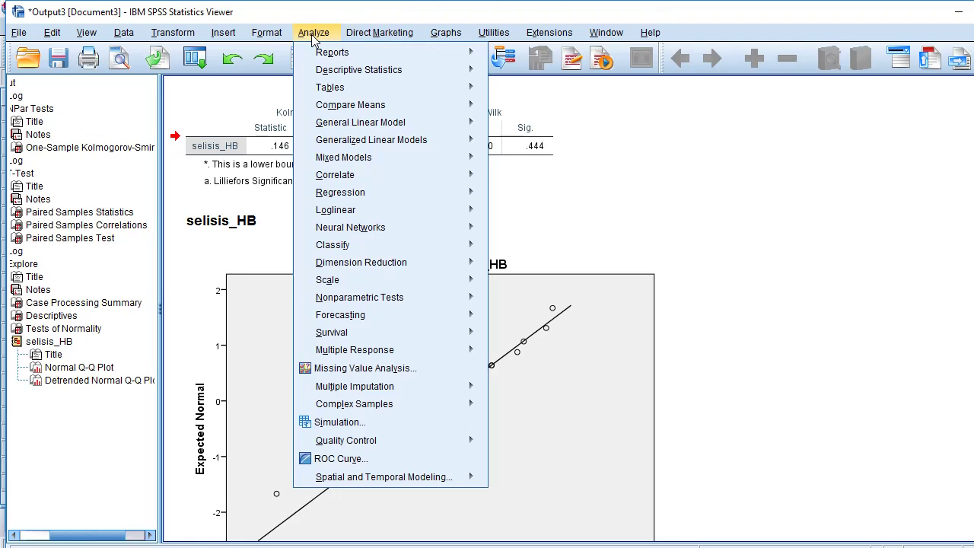
pyautogui.moveTo(409, 121)
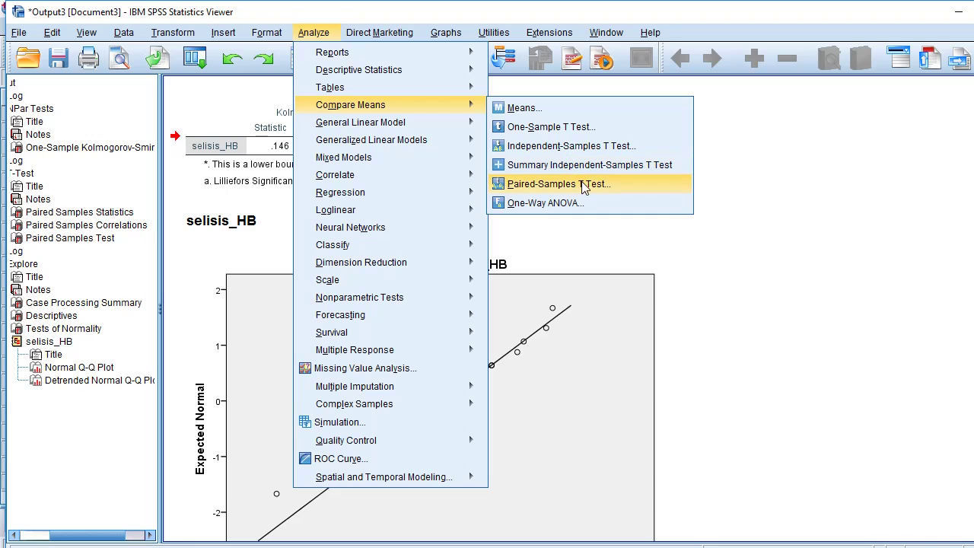
pyautogui.click(614, 185)
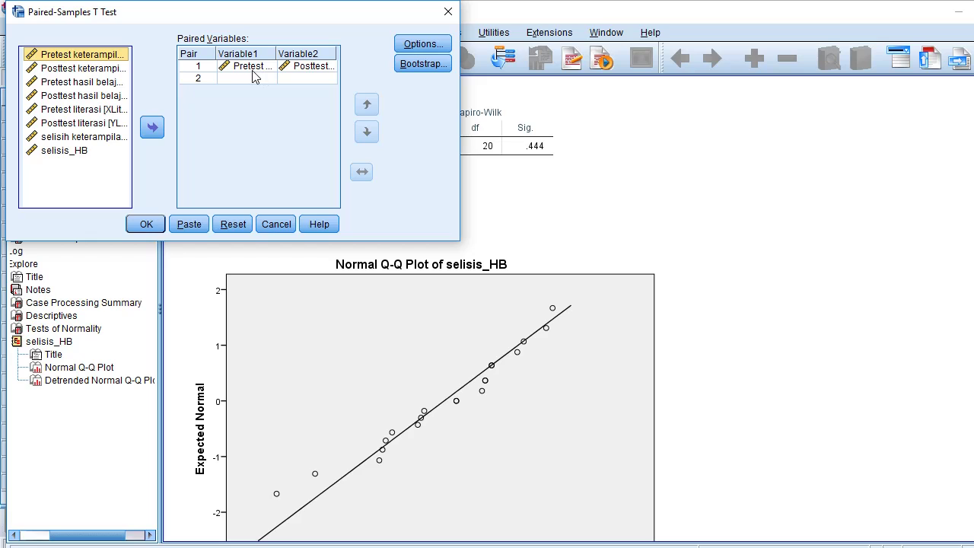
pyautogui.click(234, 224)
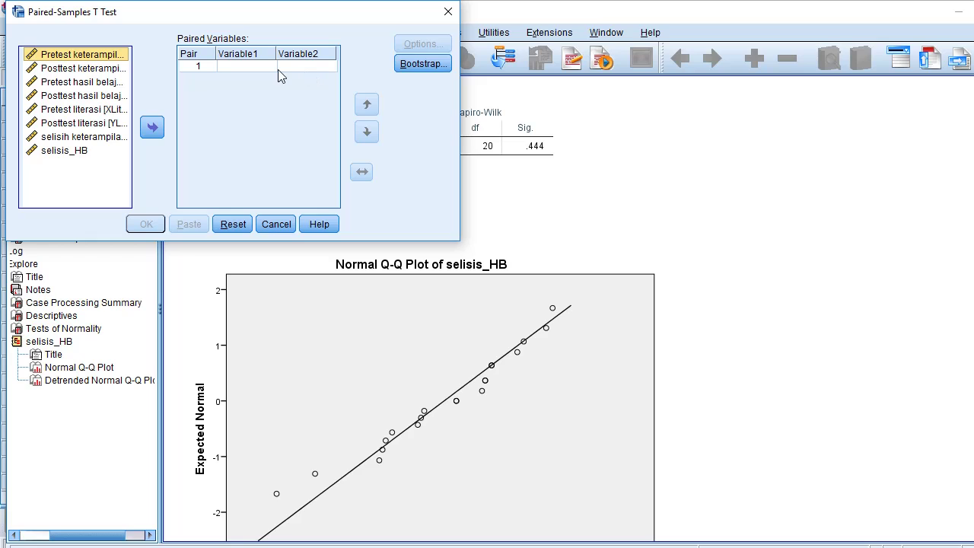
pyautogui.click(104, 82)
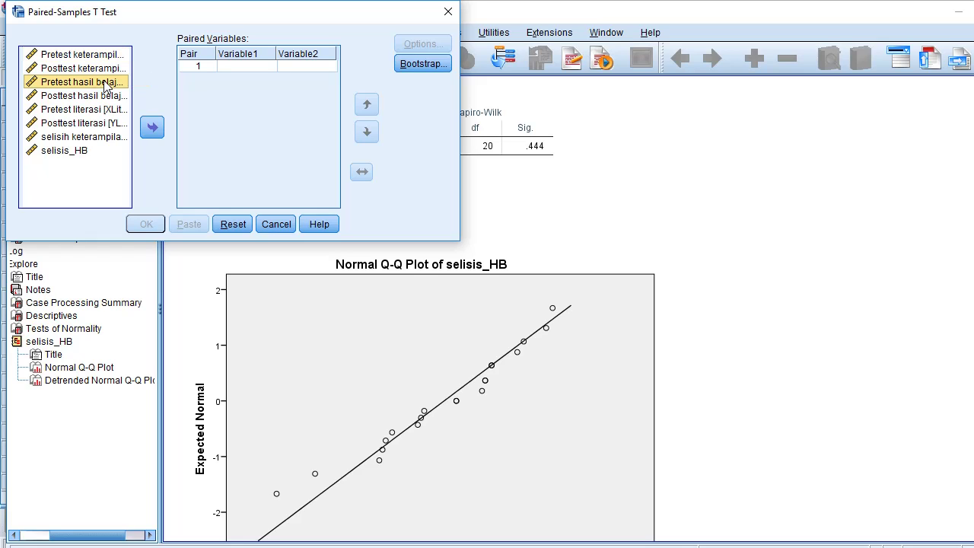
pyautogui.click(153, 128)
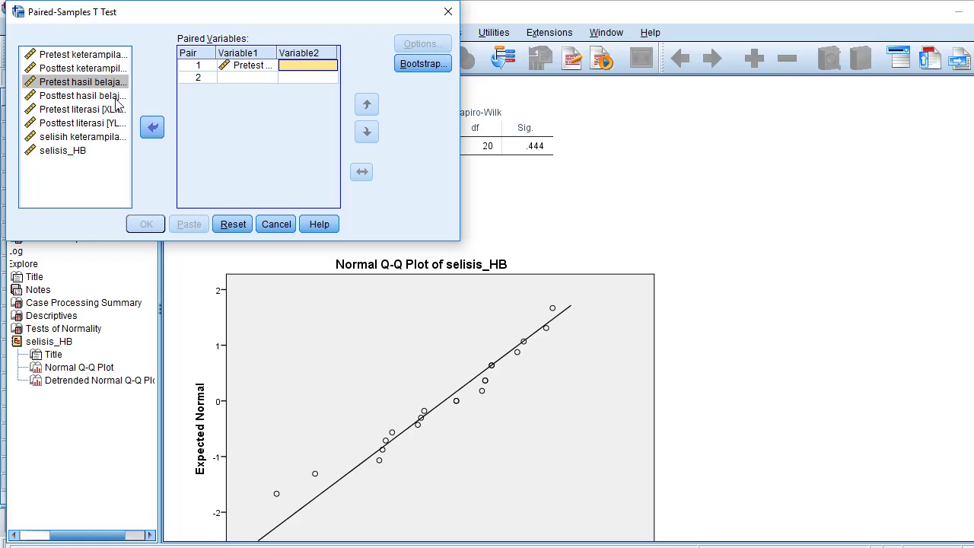
# Step: Add the posttest hasil belajar variable as pair 1's second variable and run the paired-samples t test
pyautogui.click(77, 98)
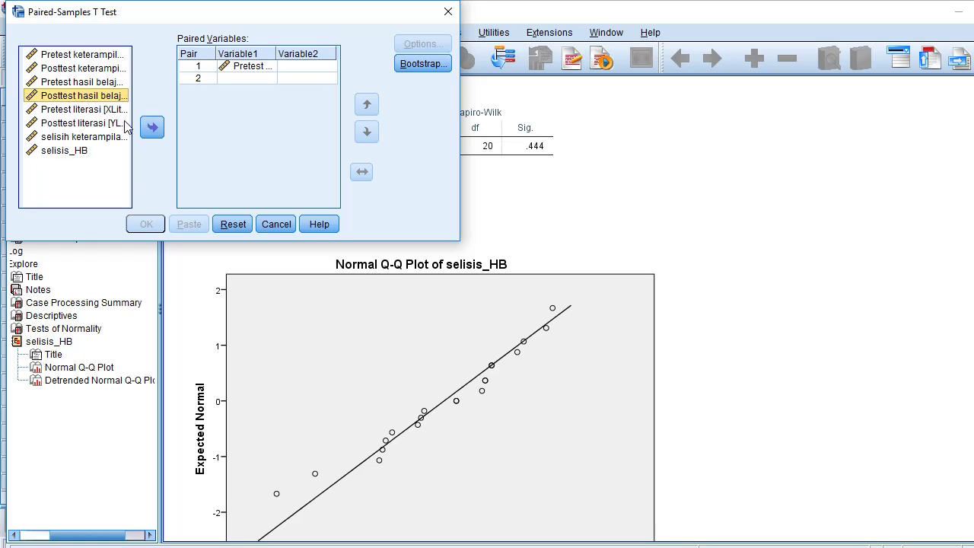
pyautogui.click(150, 139)
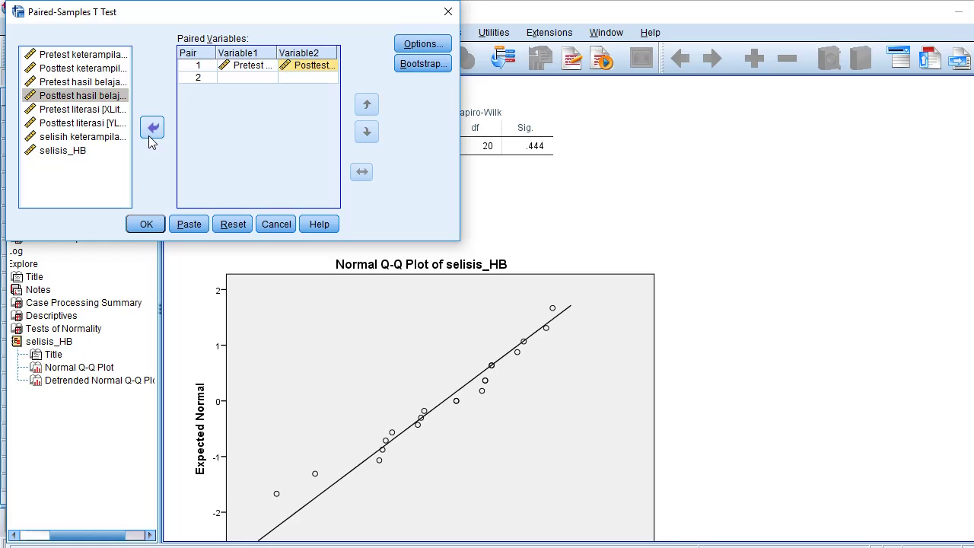
pyautogui.click(146, 224)
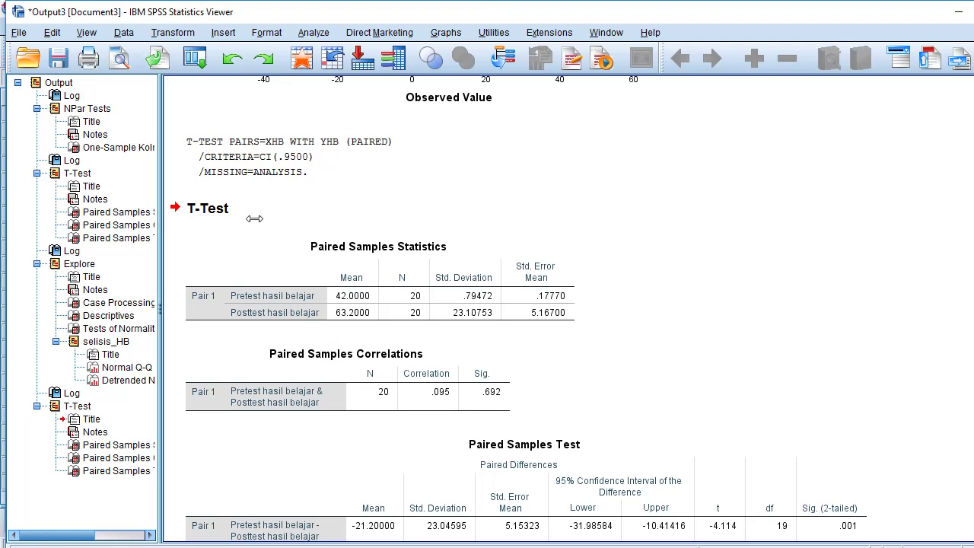
# Step: Examine the Paired Samples Test table for hasil belajar together with the Tests of Normality table for selisis_HB
pyautogui.scroll(-1, 386, 289)
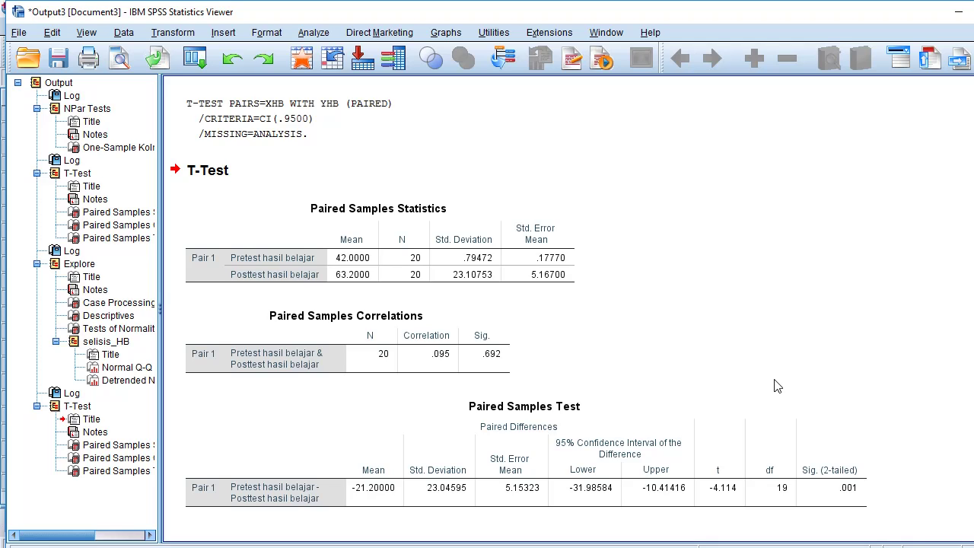
pyautogui.click(116, 329)
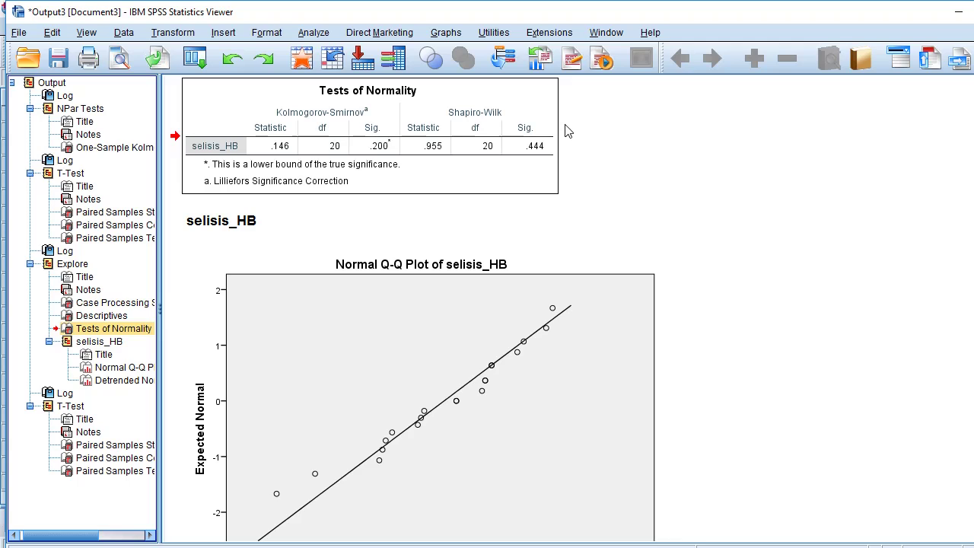
pyautogui.click(555, 176)
pyautogui.click(128, 471)
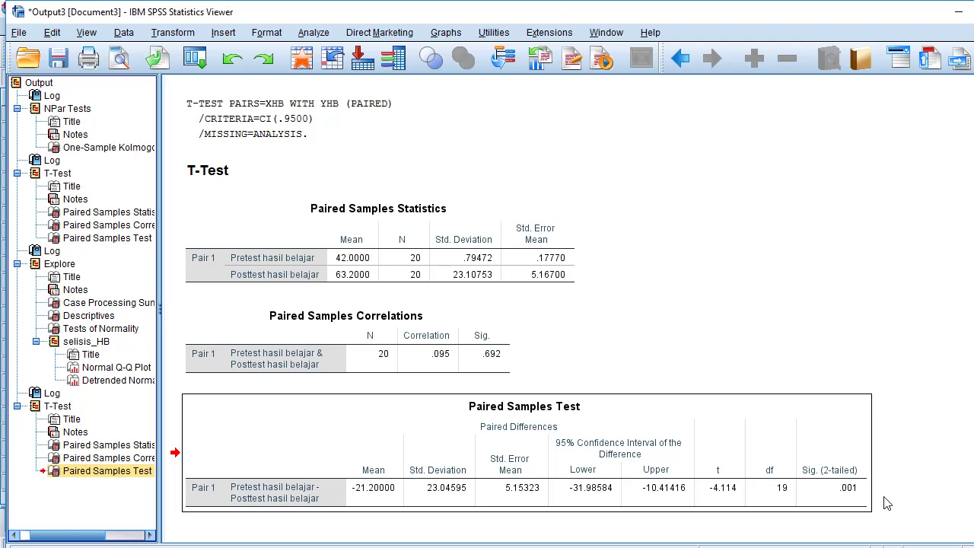
pyautogui.click(449, 437)
# Step: Start a Compute Variable transformation with target variable selisis_Literasi and clear the previous numeric expression
pyautogui.click(173, 33)
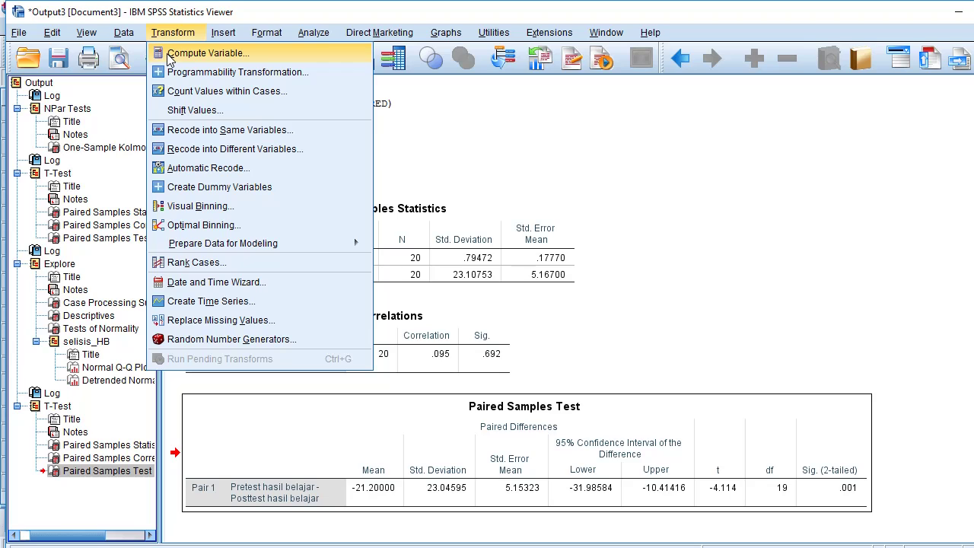
pyautogui.click(170, 57)
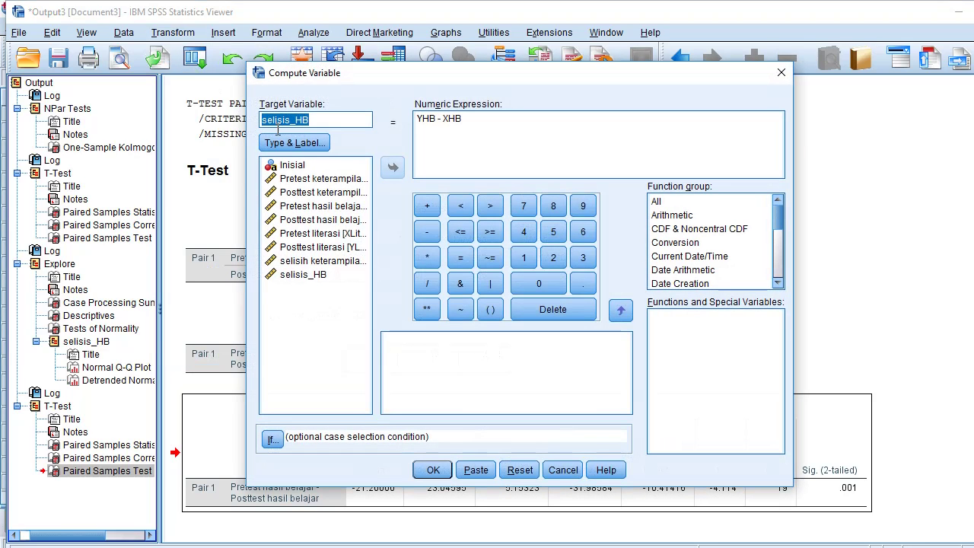
pyautogui.moveTo(295, 119); pyautogui.dragTo(310, 120)
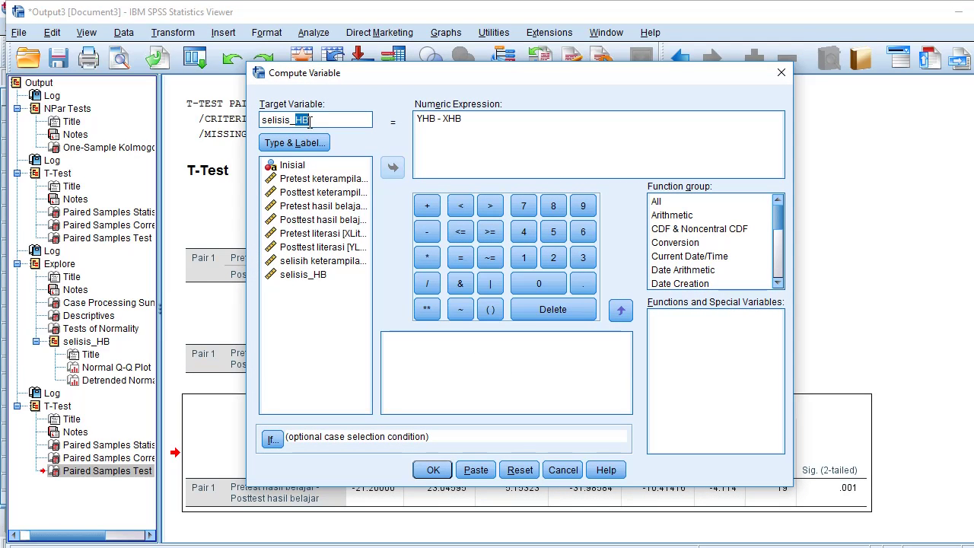
pyautogui.write('Literasi')
pyautogui.moveTo(506, 119); pyautogui.dragTo(266, 110)
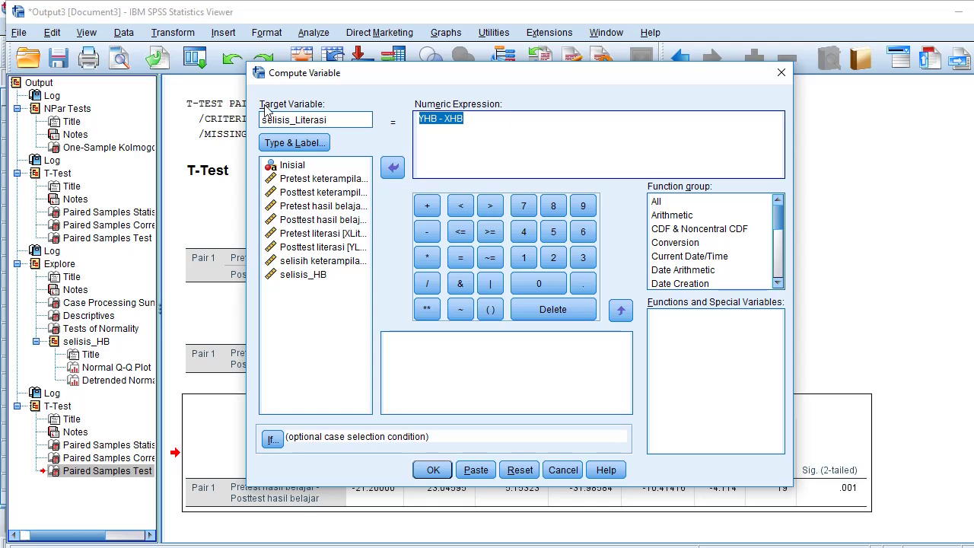
pyautogui.press('Delete')
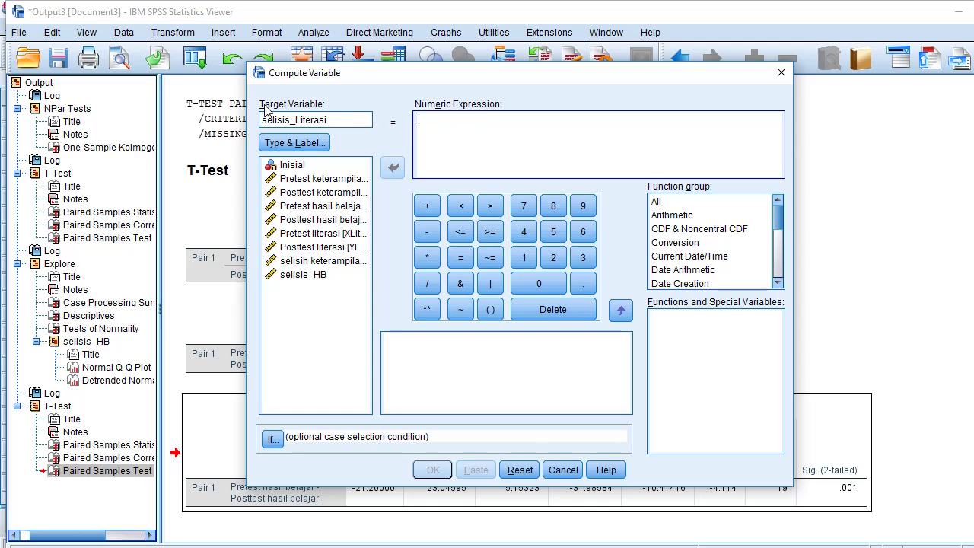
# Step: Build the numeric expression YLiterasi - XLiterasi and compute the variable
pyautogui.click(346, 248)
pyautogui.click(394, 168)
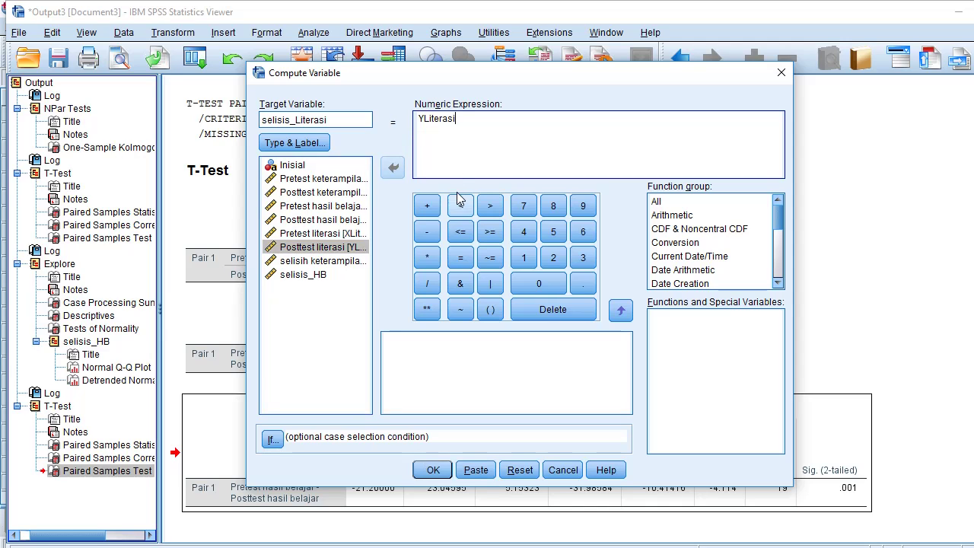
pyautogui.click(428, 233)
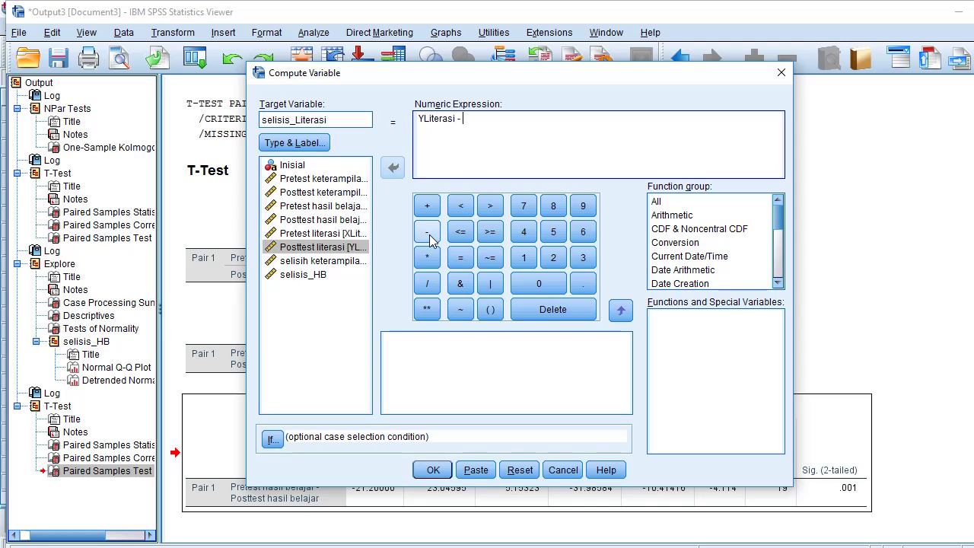
pyautogui.click(344, 234)
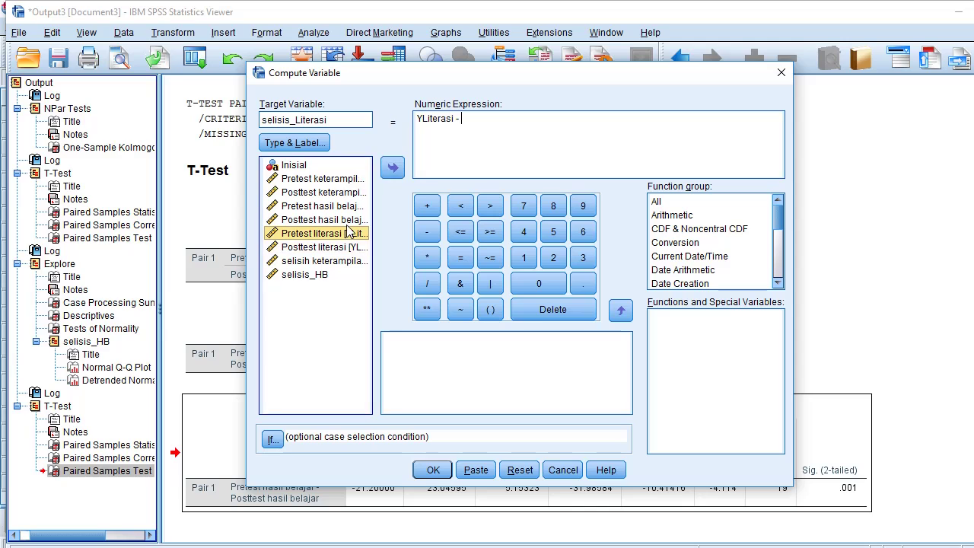
pyautogui.click(392, 169)
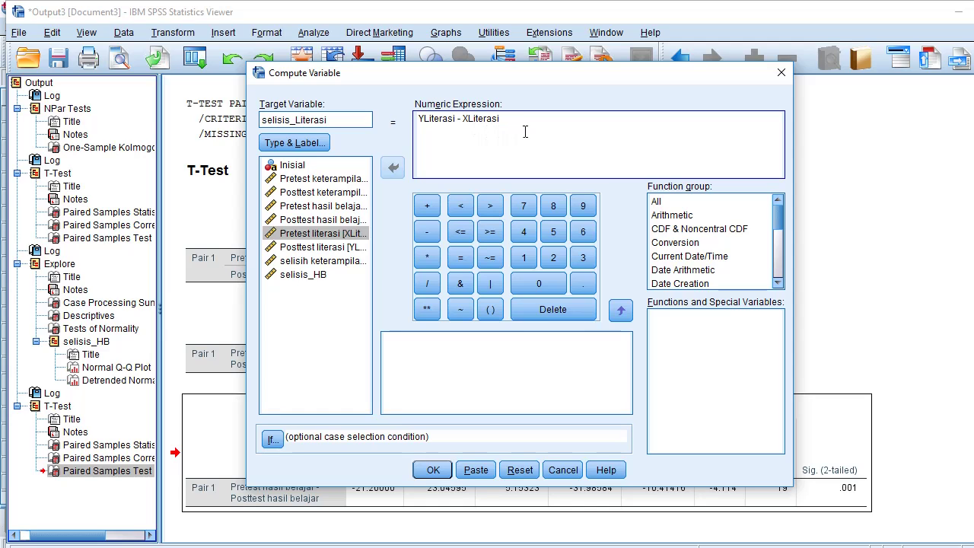
pyautogui.click(441, 470)
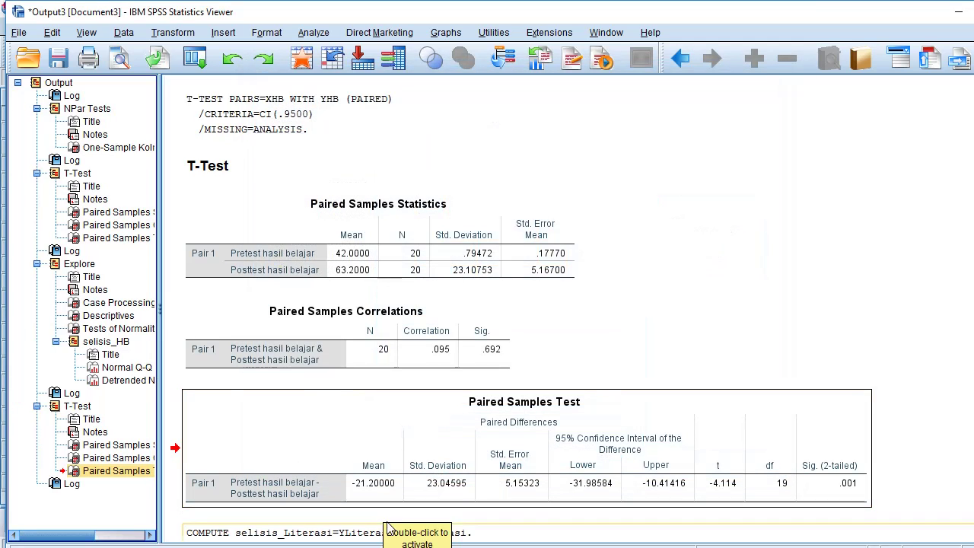
# Step: Switch to the Data Editor and inspect the values in the selisis_Literasi column
pyautogui.moveTo(326, 543)
pyautogui.click(301, 520)
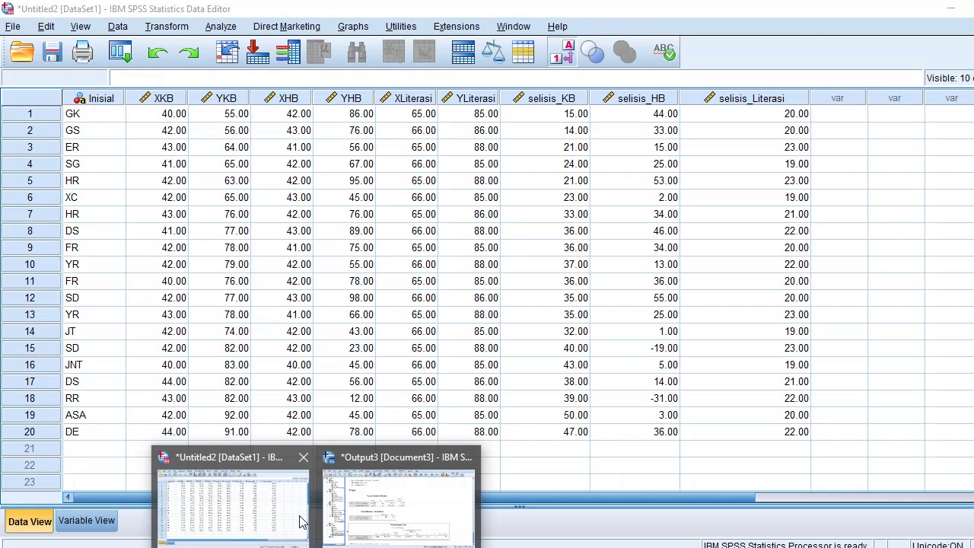
pyautogui.click(744, 101)
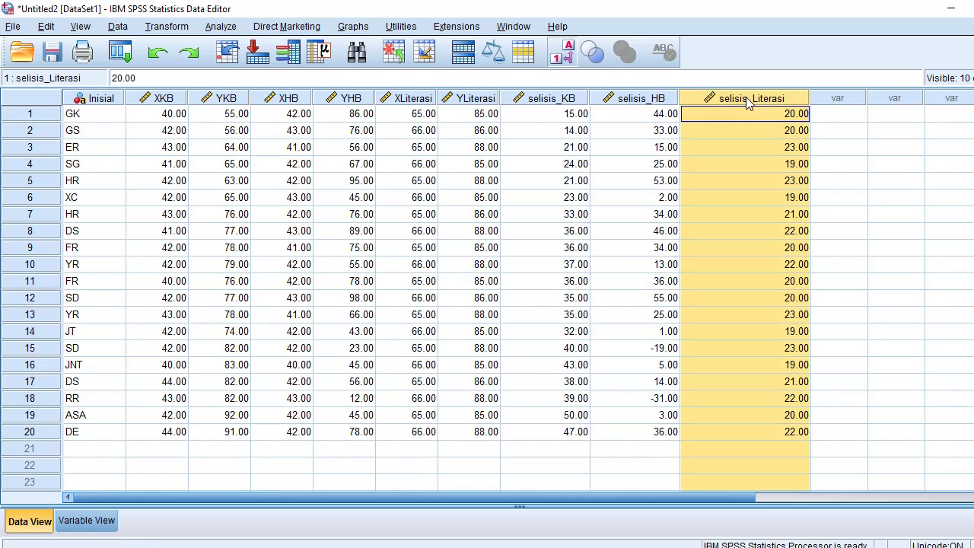
pyautogui.click(791, 350)
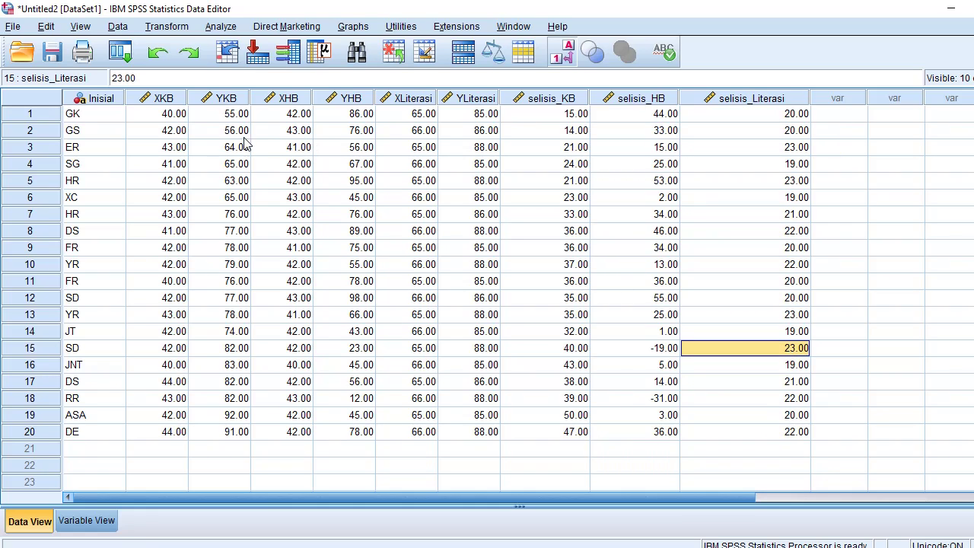
# Step: Start the Explore analysis and replace selisis_HB with selisis_Literasi as the dependent variable
pyautogui.click(228, 28)
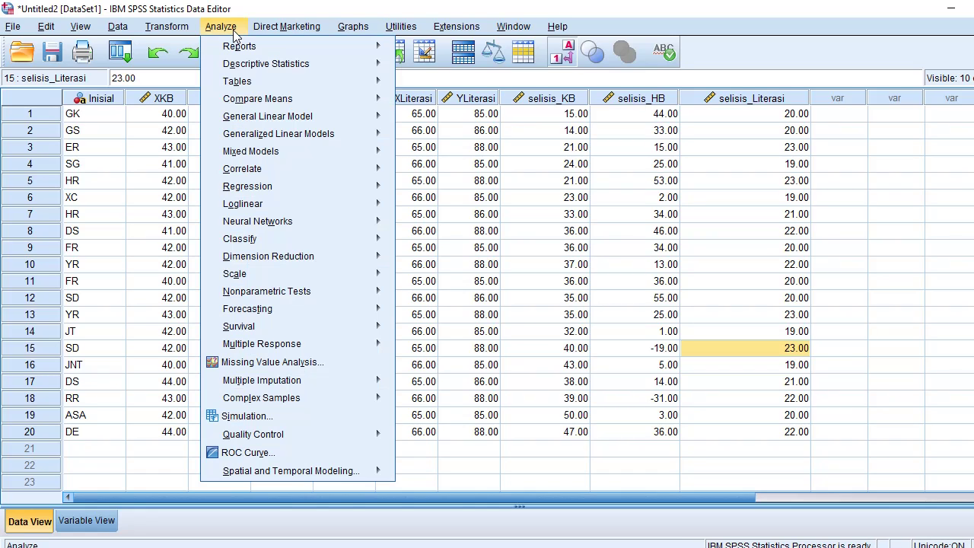
pyautogui.moveTo(313, 68)
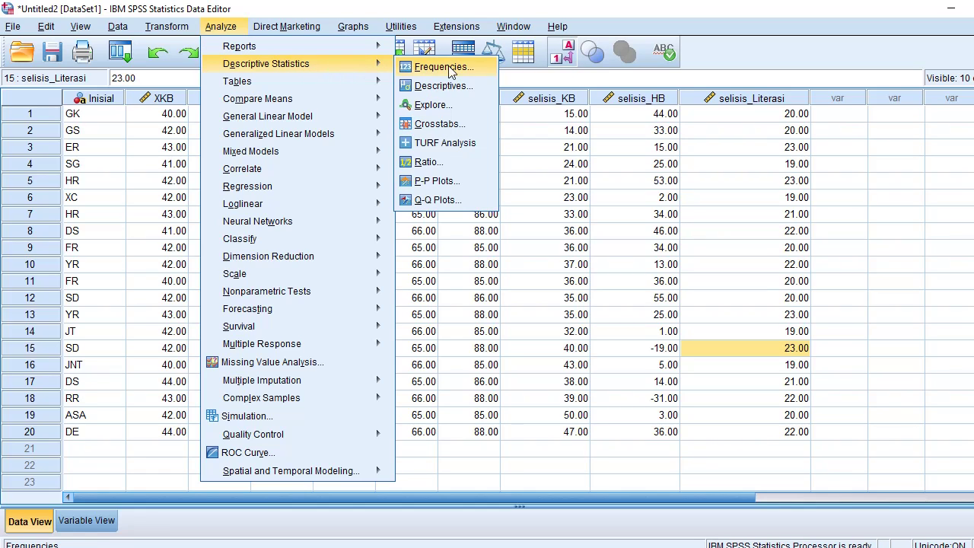
pyautogui.click(482, 104)
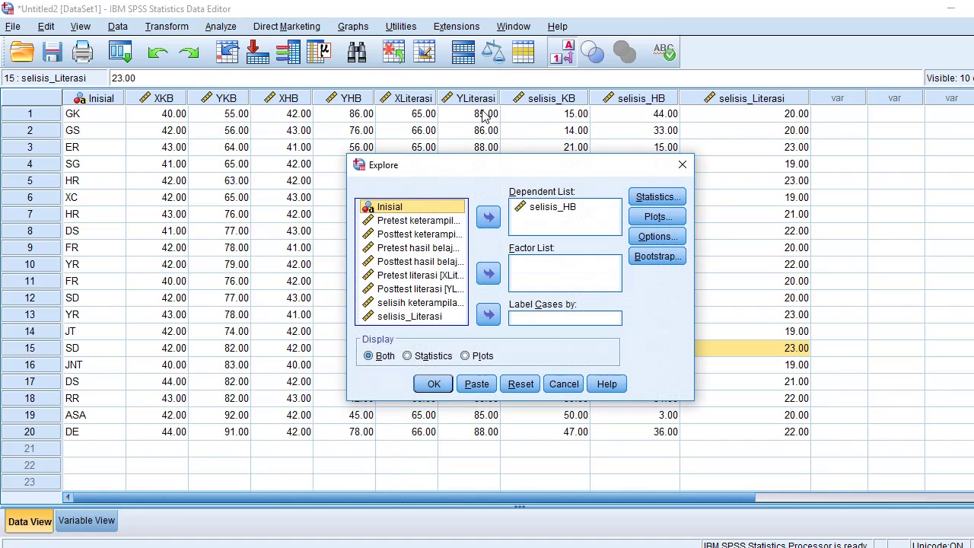
pyautogui.click(564, 214)
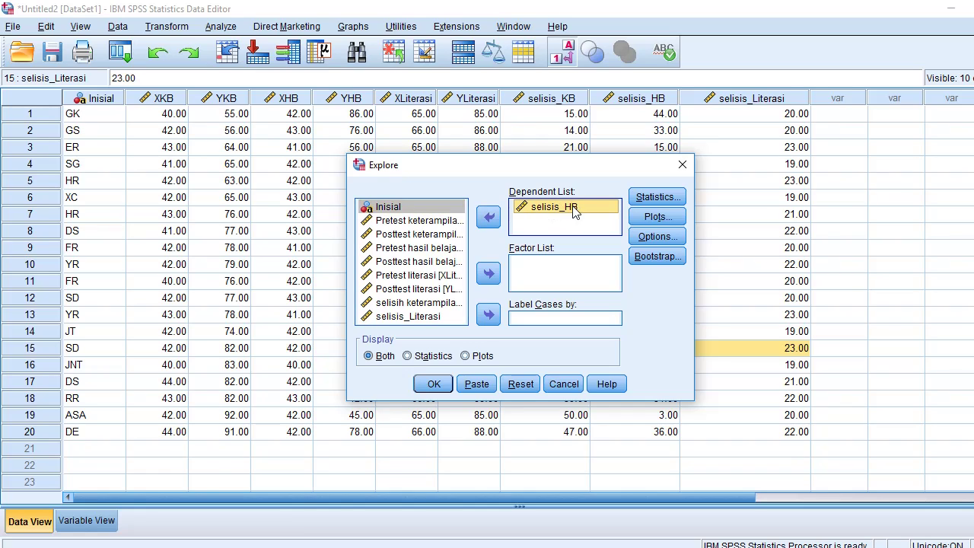
pyautogui.click(489, 227)
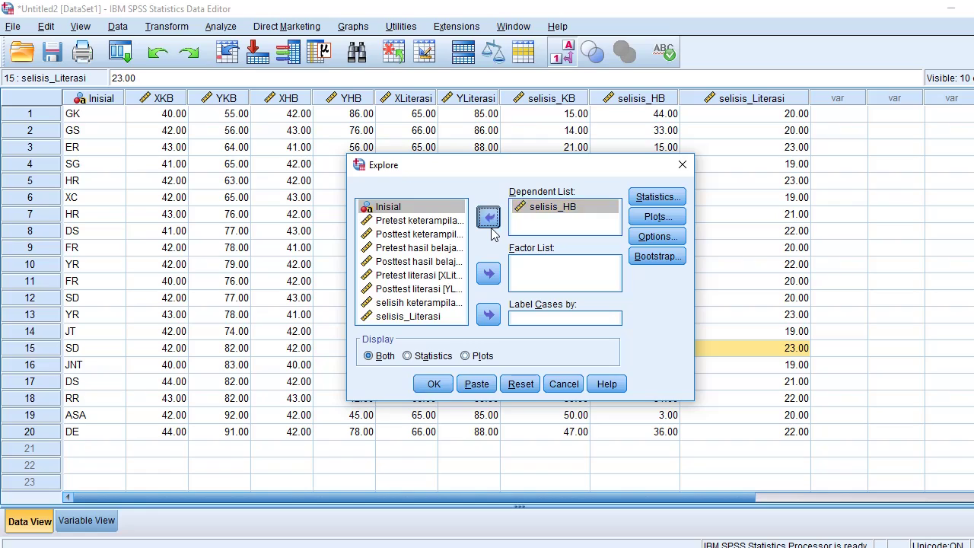
pyautogui.scroll(-1, 464, 262)
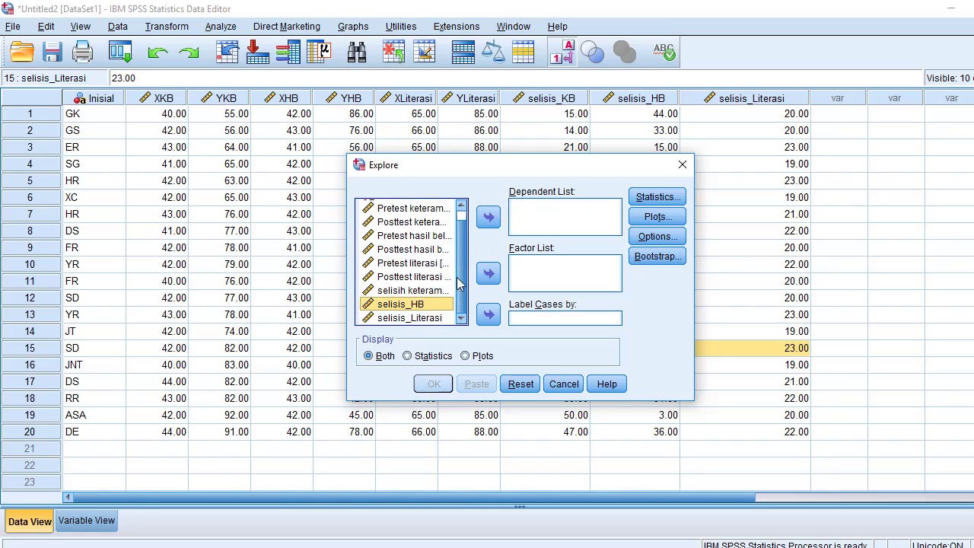
pyautogui.click(430, 319)
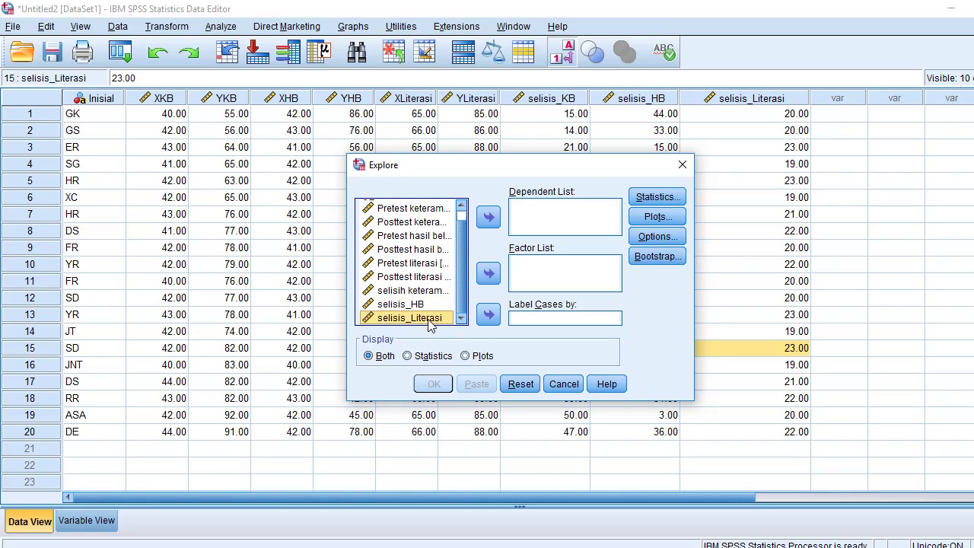
pyautogui.click(488, 218)
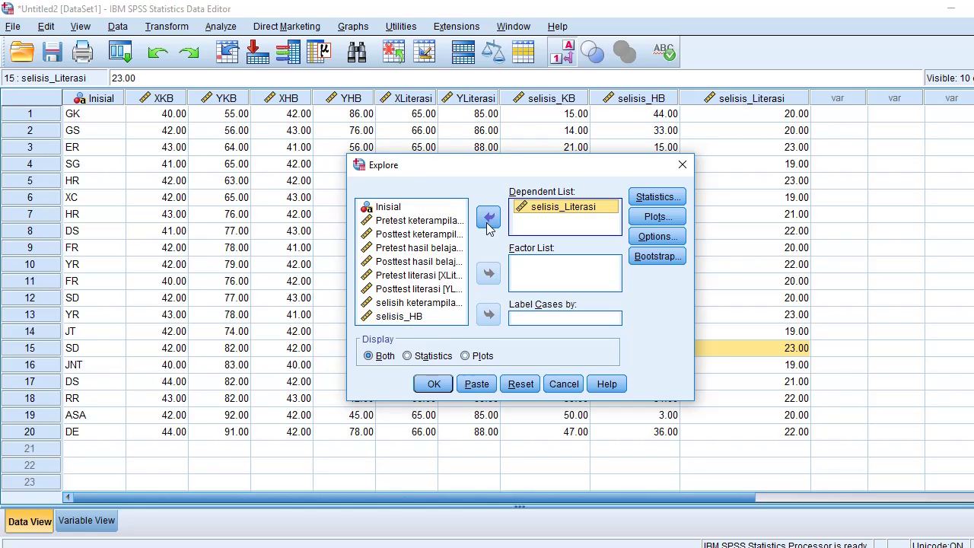
# Step: Check that normality plots with tests are included in the Explore plots and run the analysis for selisis_Literasi
pyautogui.click(642, 220)
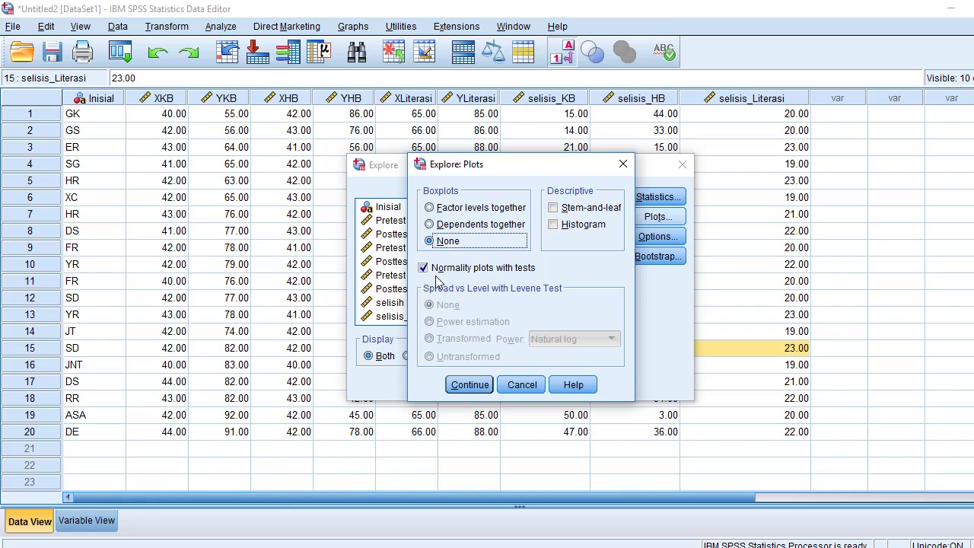
pyautogui.click(469, 386)
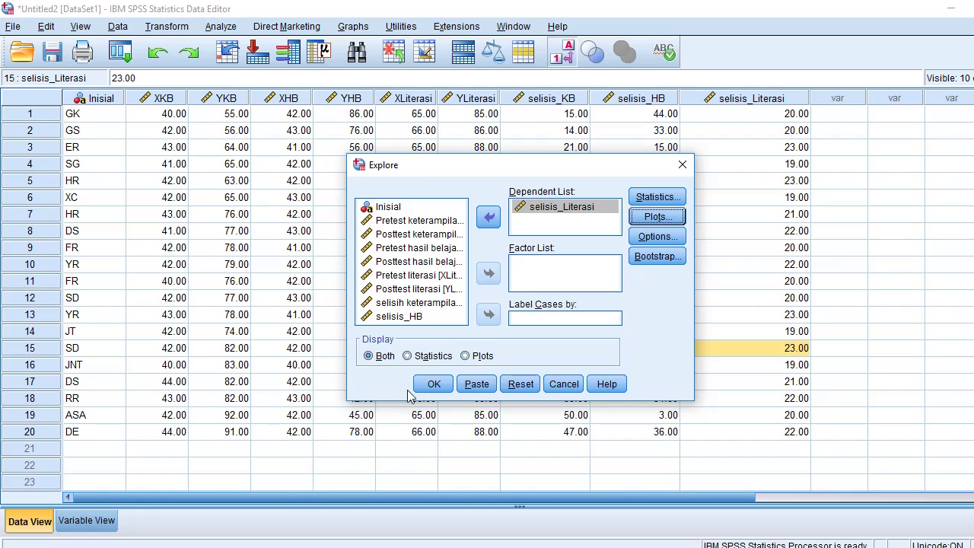
pyautogui.click(433, 385)
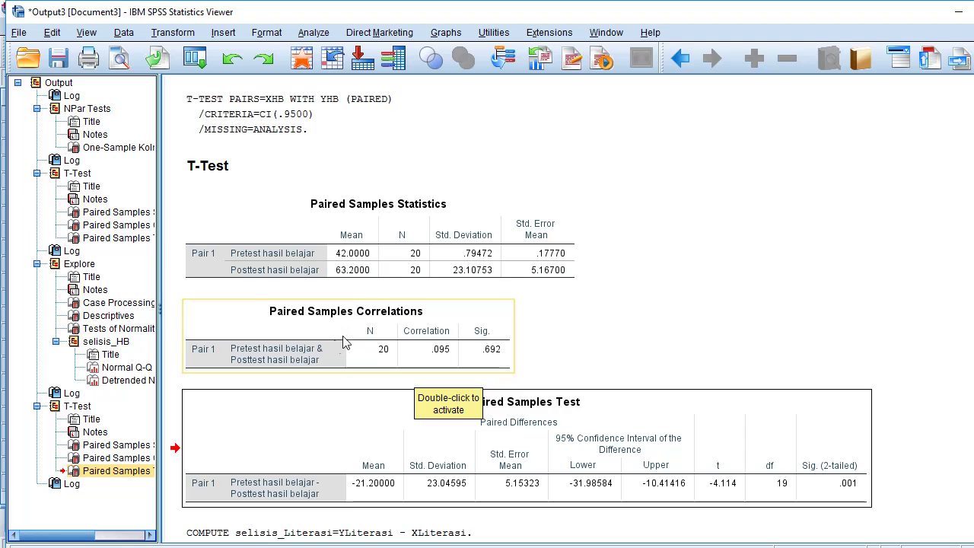
# Step: Find the Tests of Normality table for selisis_Literasi and read its Kolmogorov-Smirnov and Shapiro-Wilk significance values
pyautogui.scroll(-10, 373, 335)
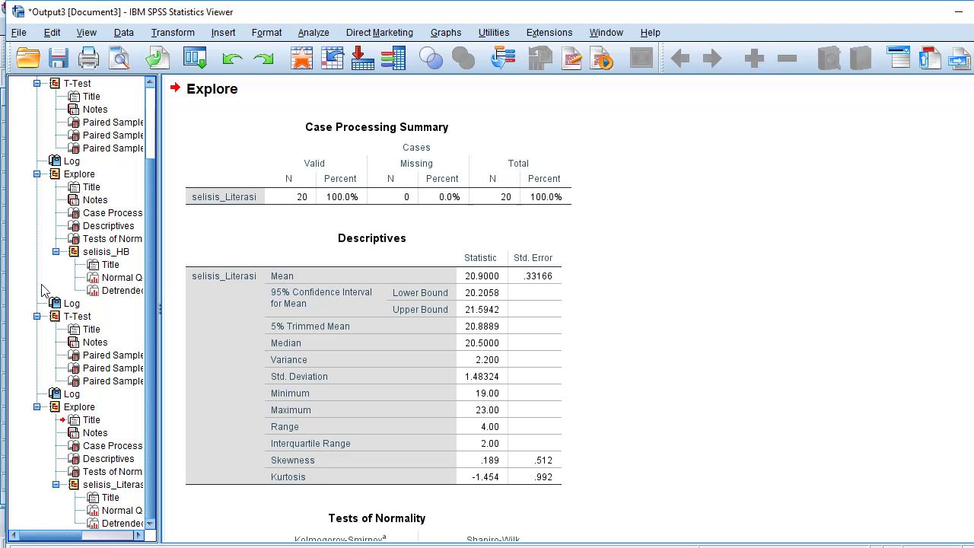
pyautogui.click(87, 477)
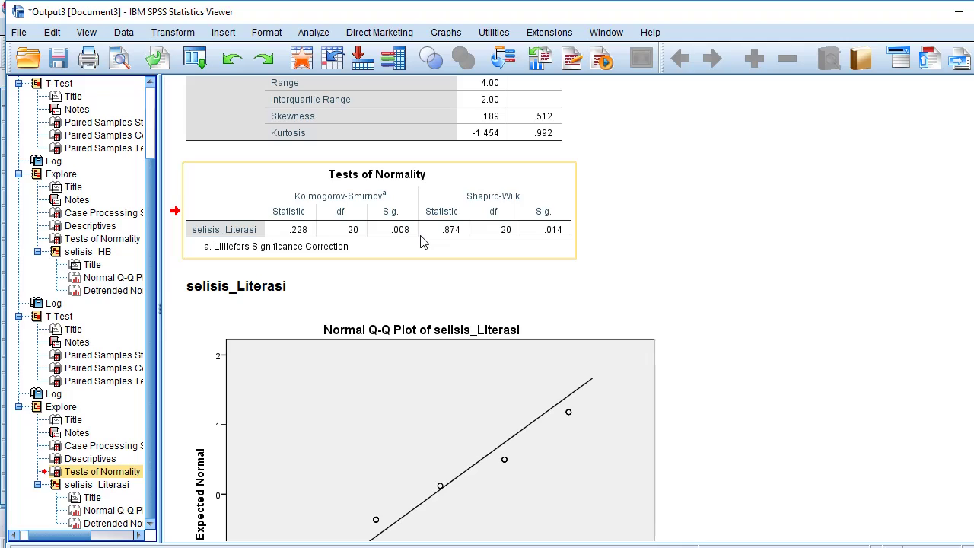
pyautogui.click(261, 235)
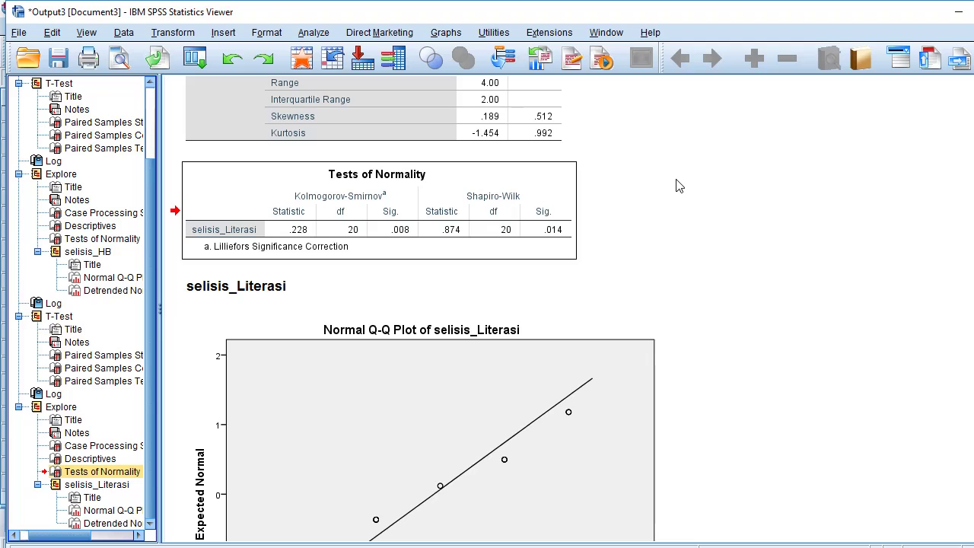
# Step: Start the legacy nonparametric test for two related samples and pair Pretest literasi as Variable1 with Posttest literasi as Variable2
pyautogui.click(329, 40)
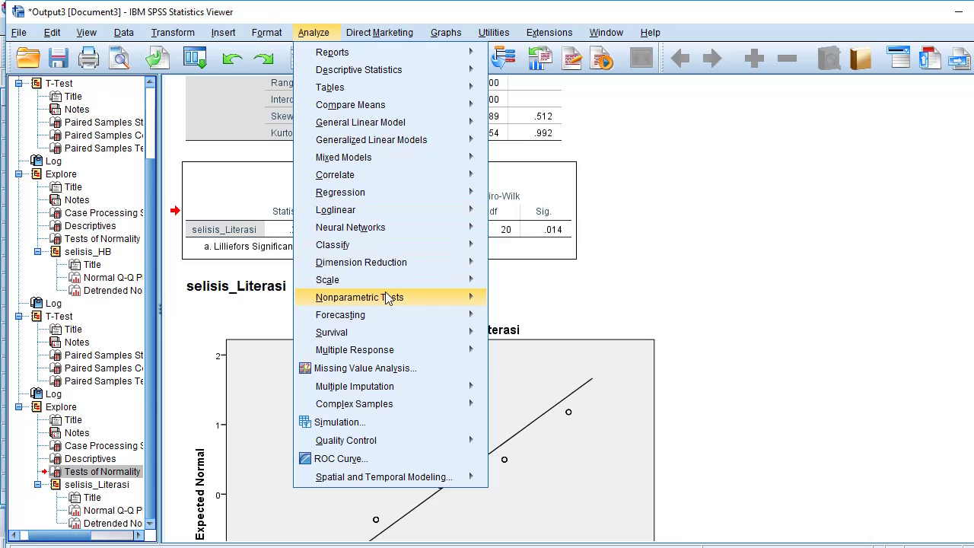
pyautogui.moveTo(390, 299)
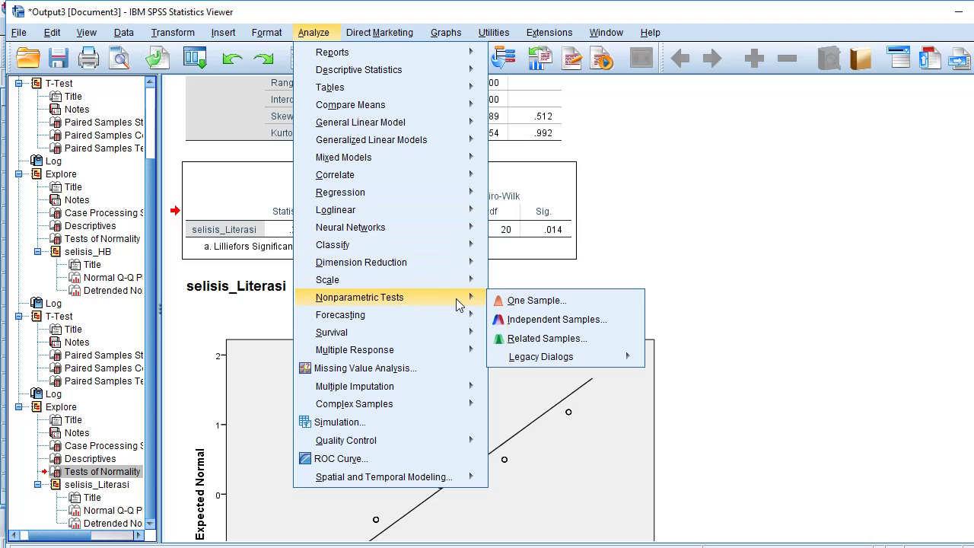
pyautogui.moveTo(610, 355)
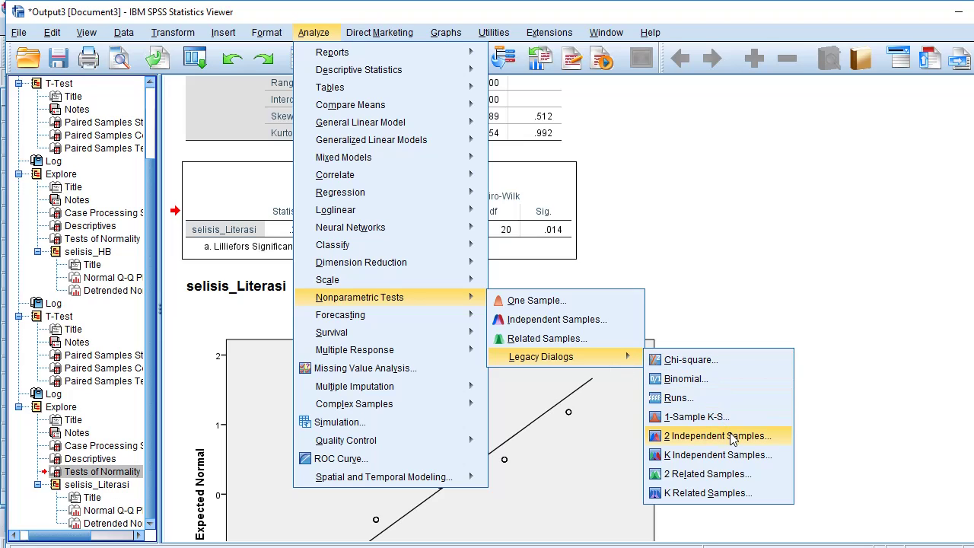
pyautogui.click(750, 479)
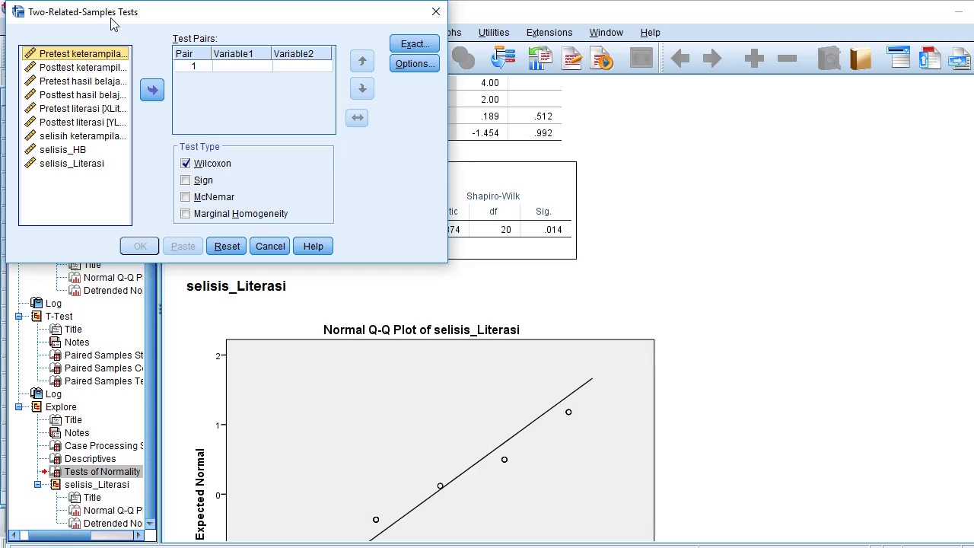
pyautogui.moveTo(113, 15); pyautogui.dragTo(377, 66)
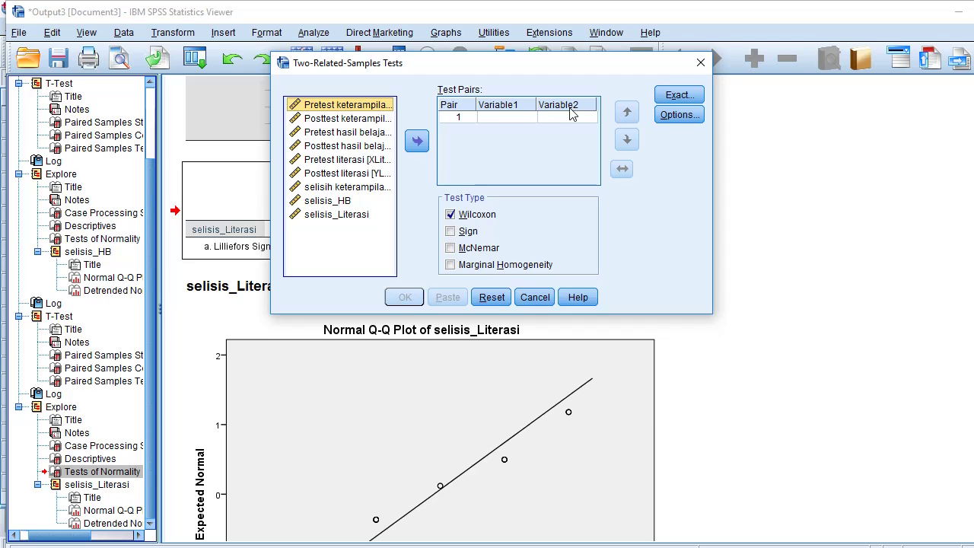
pyautogui.click(362, 161)
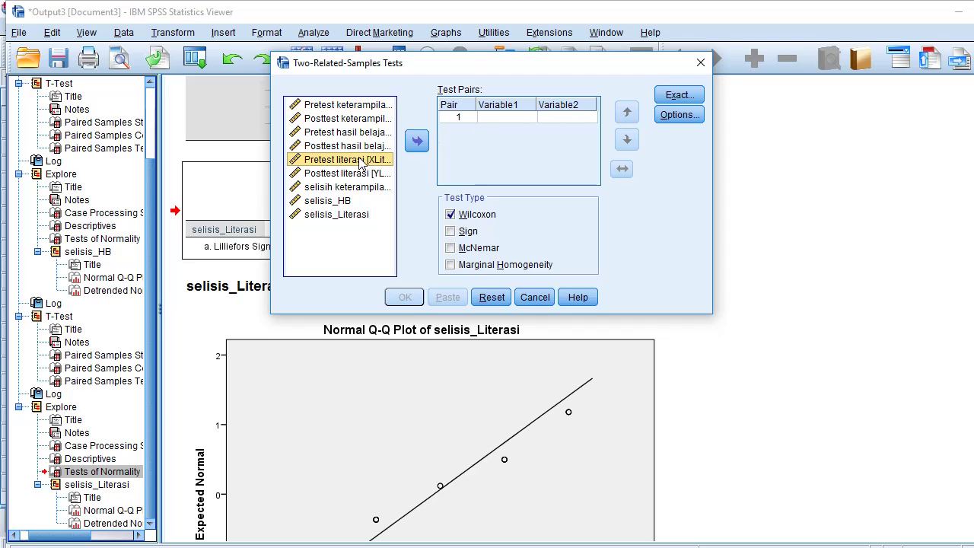
pyautogui.click(363, 174)
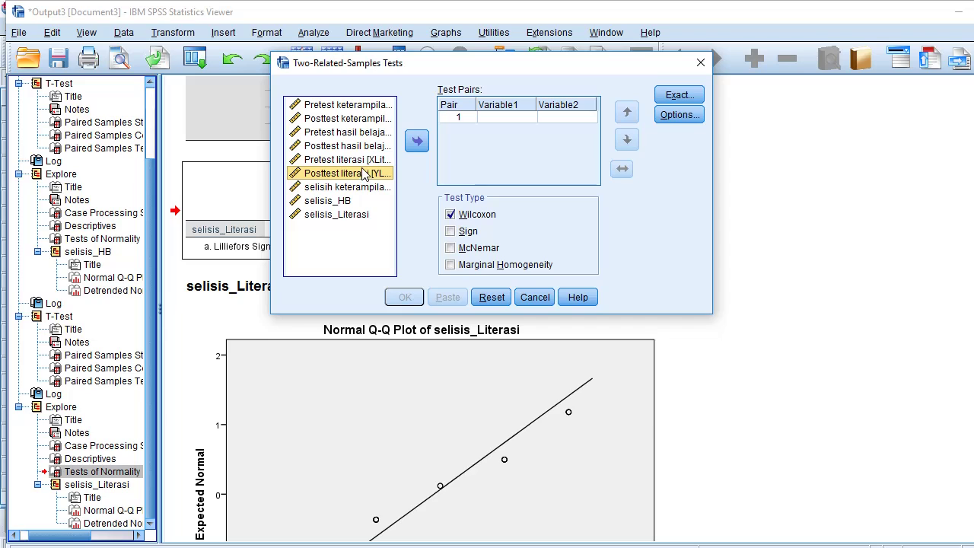
pyautogui.click(357, 162)
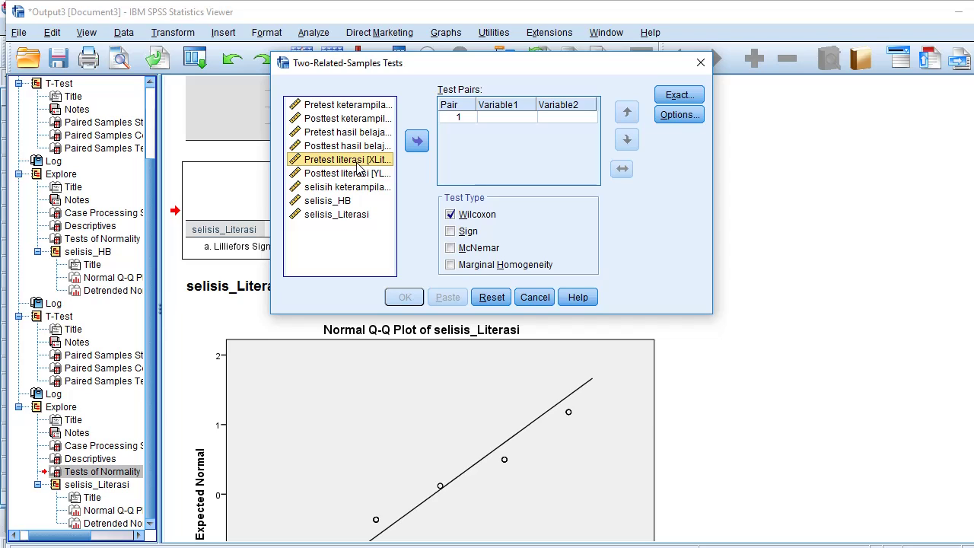
pyautogui.click(416, 142)
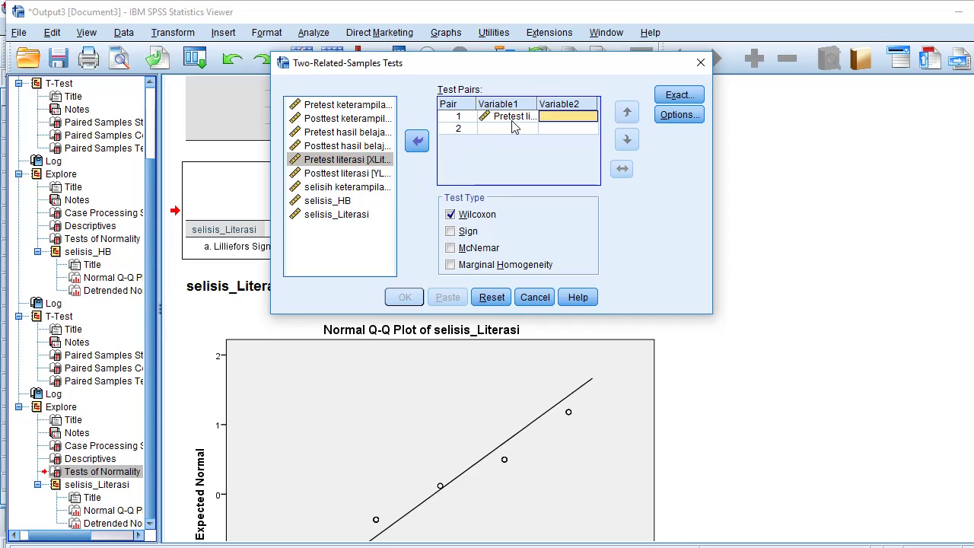
pyautogui.click(358, 174)
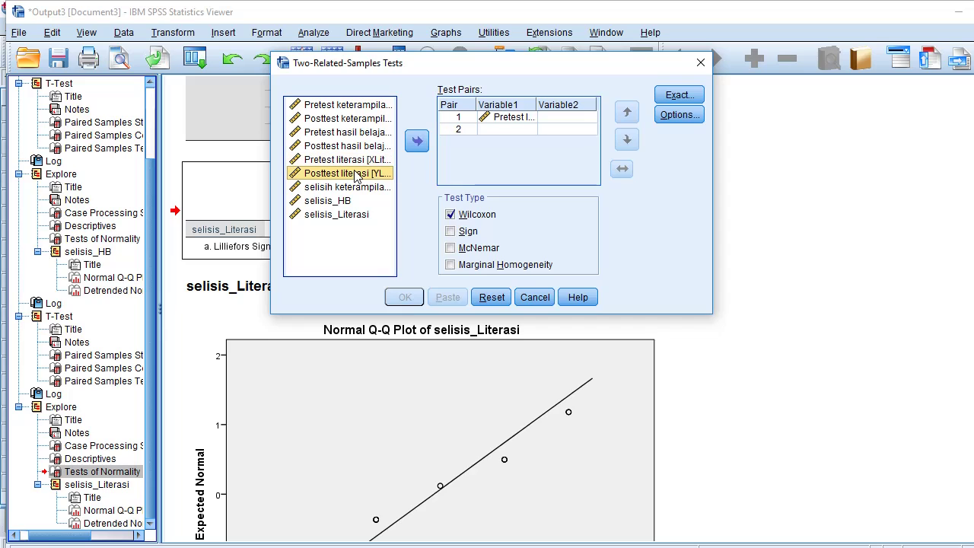
pyautogui.click(420, 143)
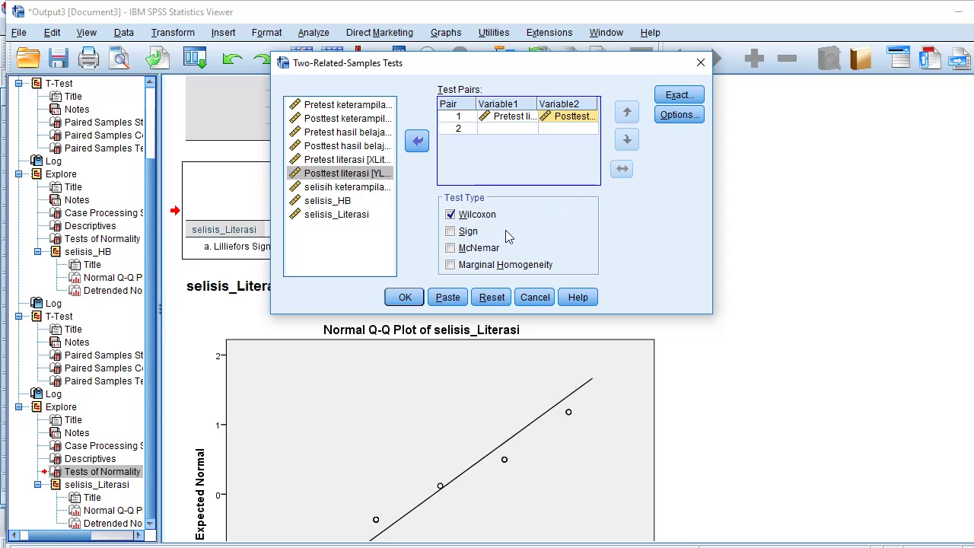
# Step: Choose the Sign test instead of Wilcoxon as the test type and run the analysis
pyautogui.click(467, 233)
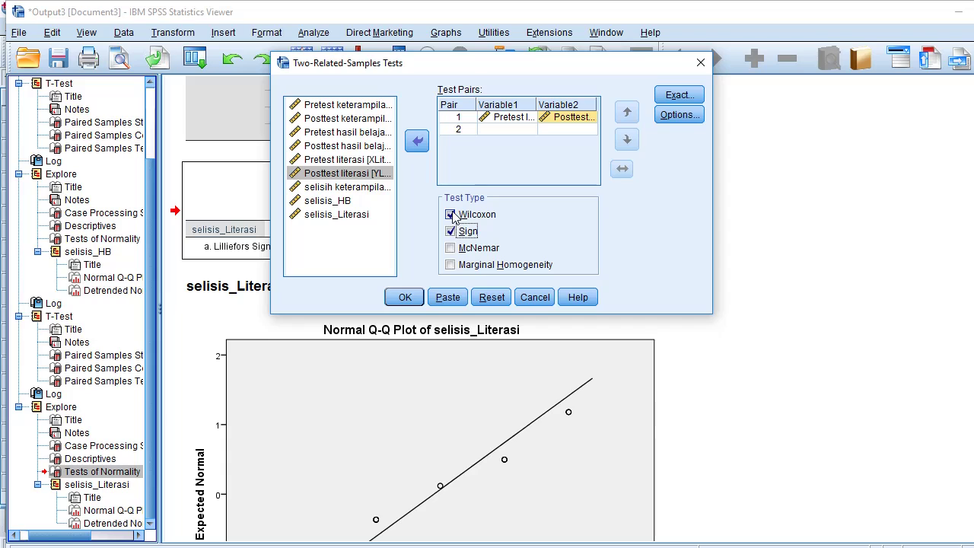
pyautogui.click(452, 216)
pyautogui.click(413, 302)
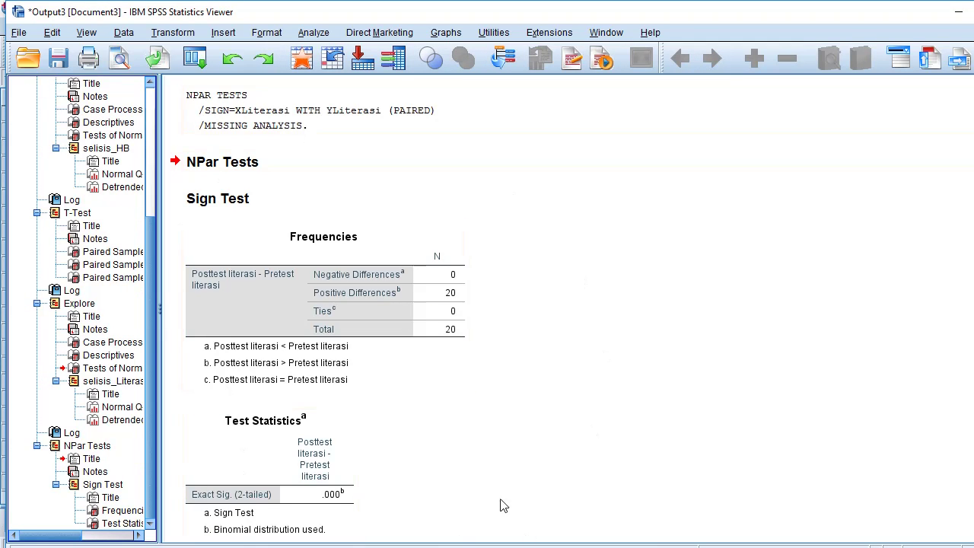
# Step: Examine the Sign Test output: the differences and ties in the Frequencies table and the exact two-tailed significance under Test Statistics
pyautogui.click(340, 278)
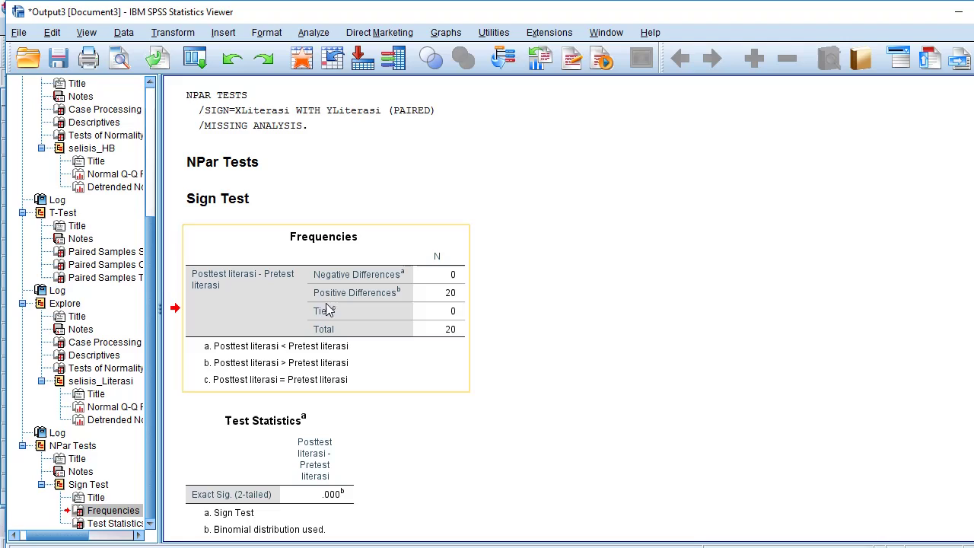
pyautogui.click(307, 513)
pyautogui.click(337, 222)
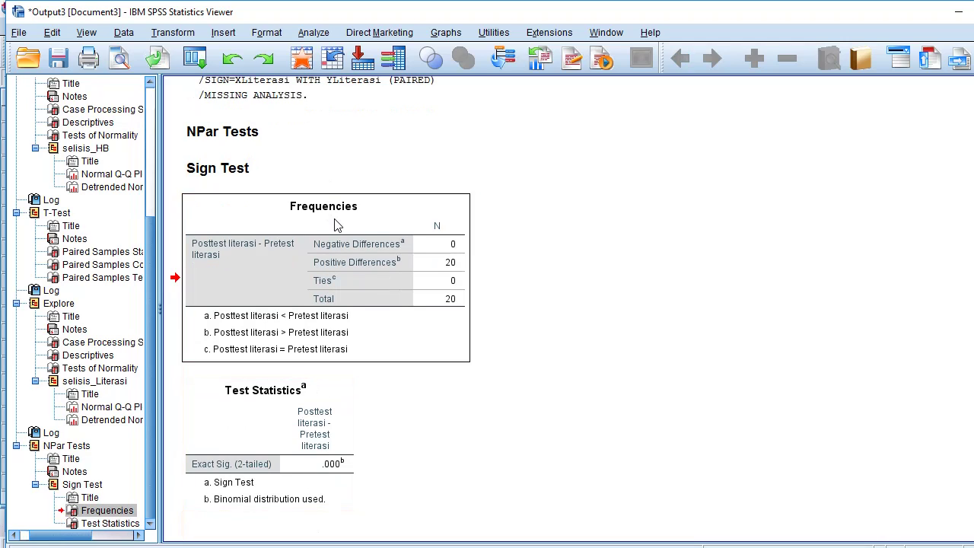
pyautogui.click(314, 417)
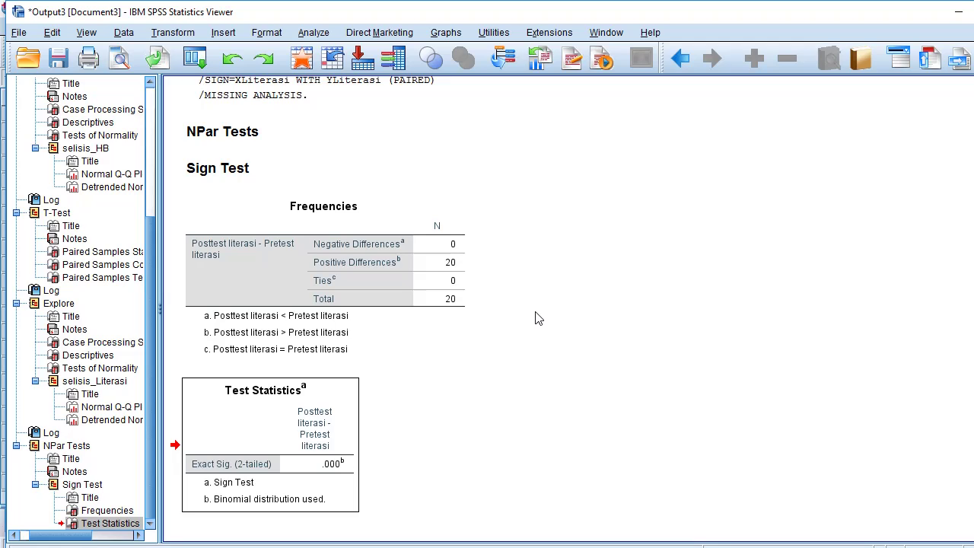
pyautogui.click(242, 291)
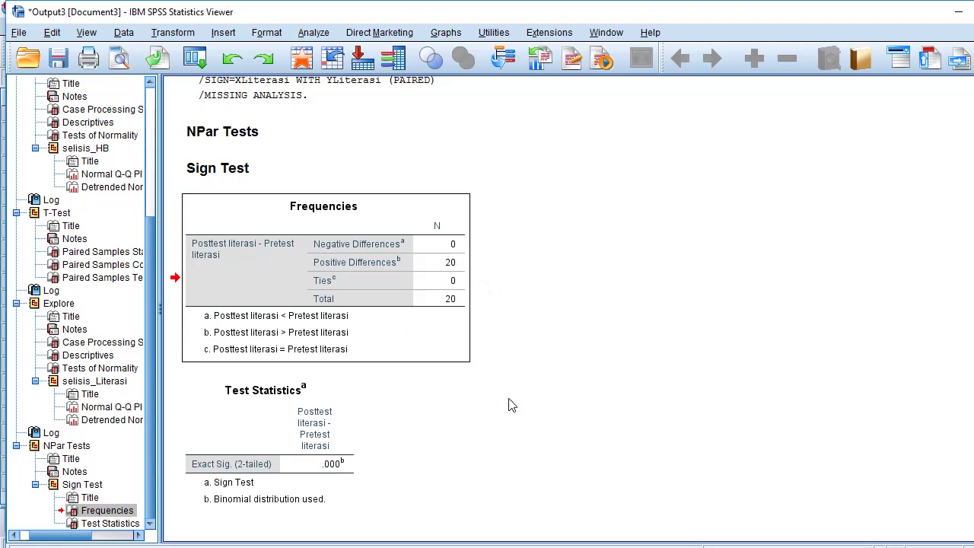
pyautogui.click(251, 484)
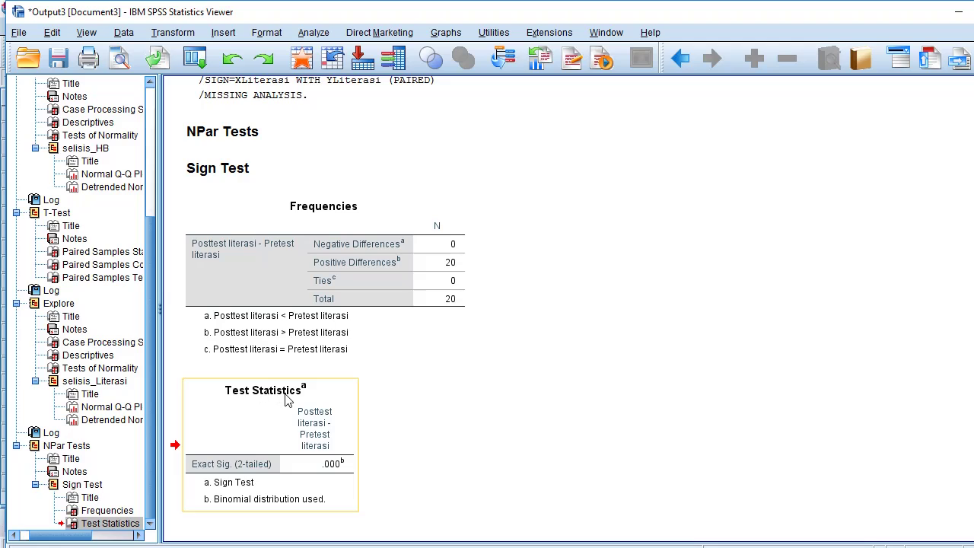
pyautogui.click(413, 467)
pyautogui.click(345, 486)
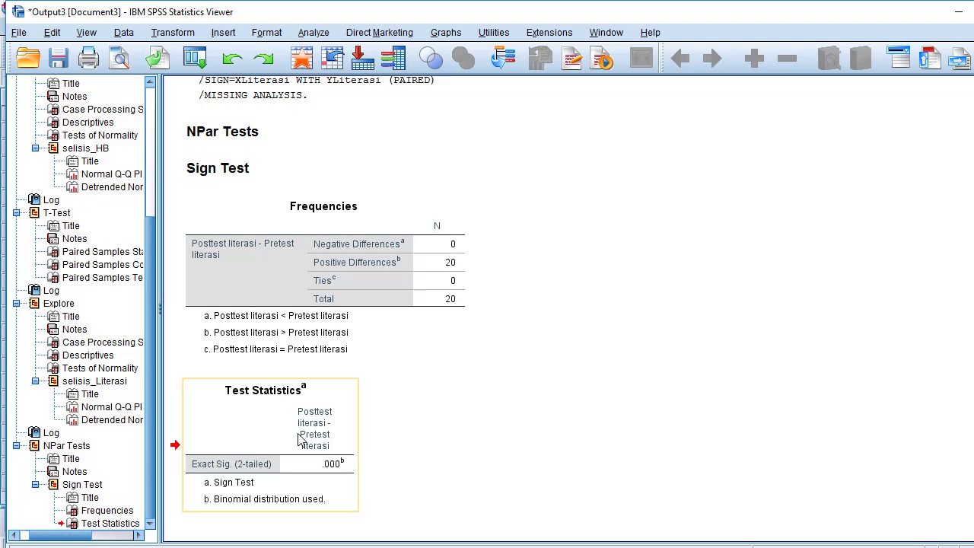
pyautogui.click(416, 489)
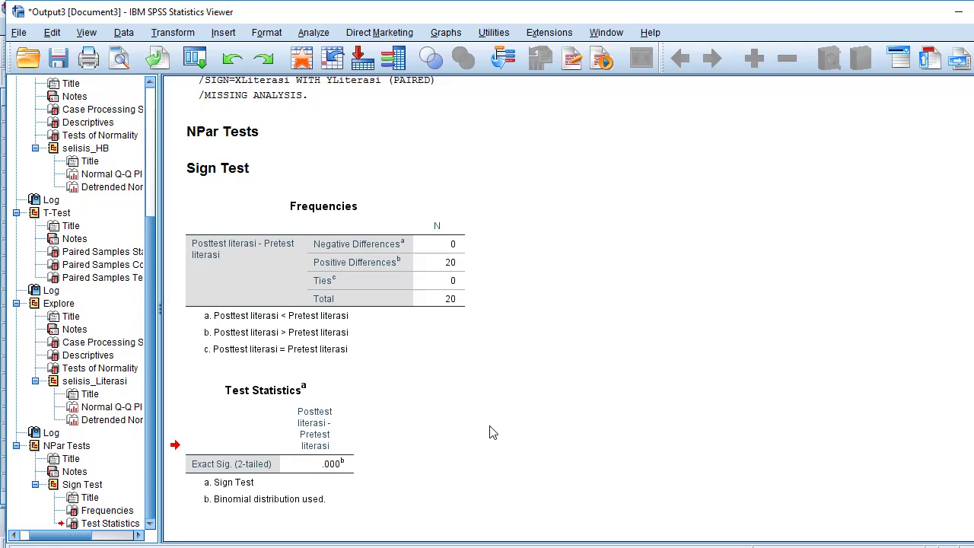
pyautogui.click(313, 475)
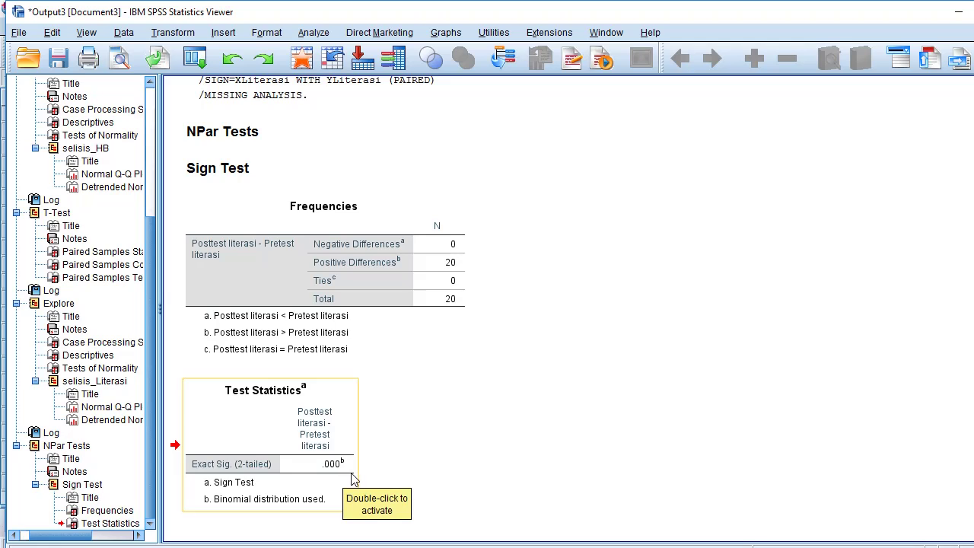
pyautogui.click(412, 362)
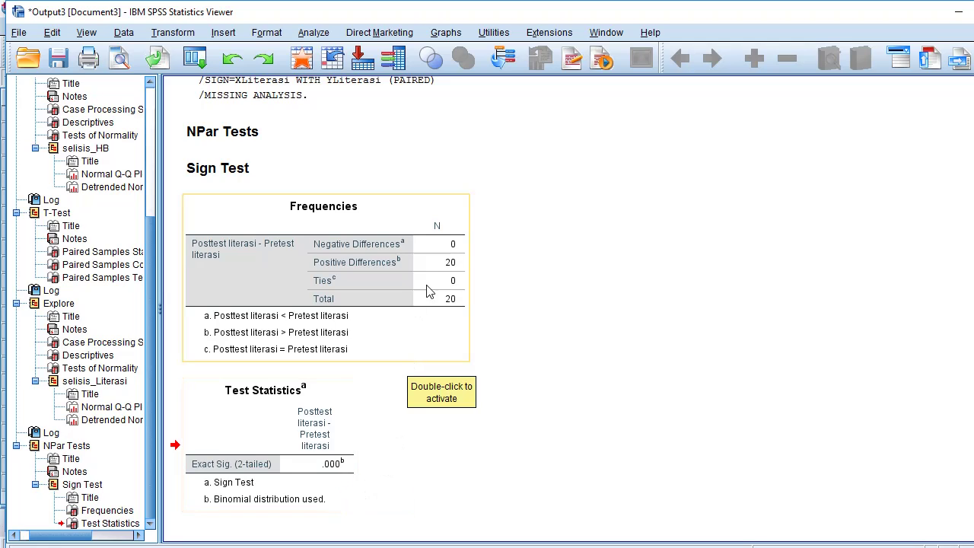
pyautogui.click(523, 288)
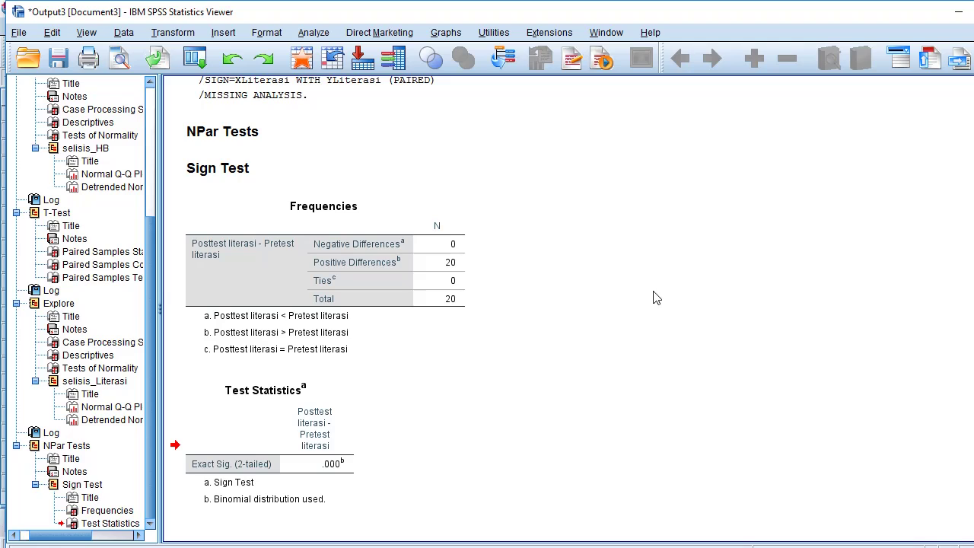